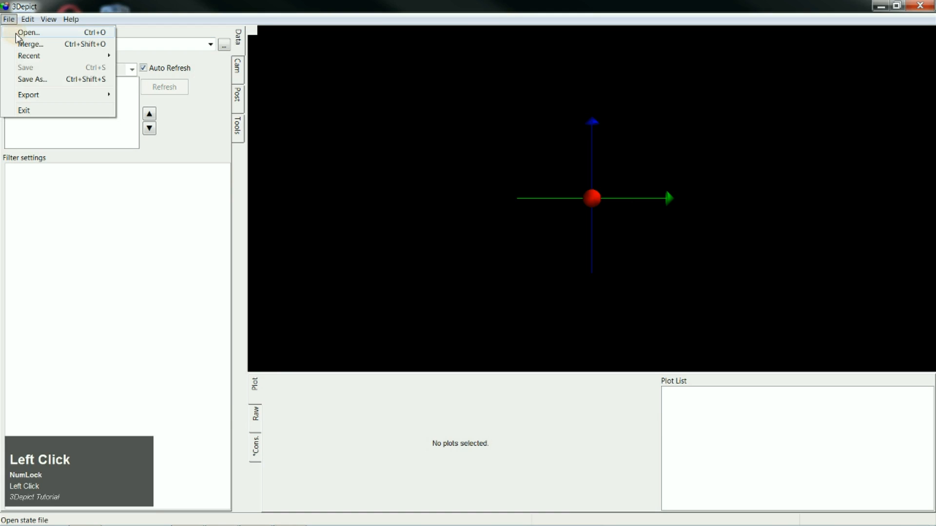
- Open the torus1.pos data file from the Threedepict folder
{"action": "left_click", "coordinate": [25, 33]}
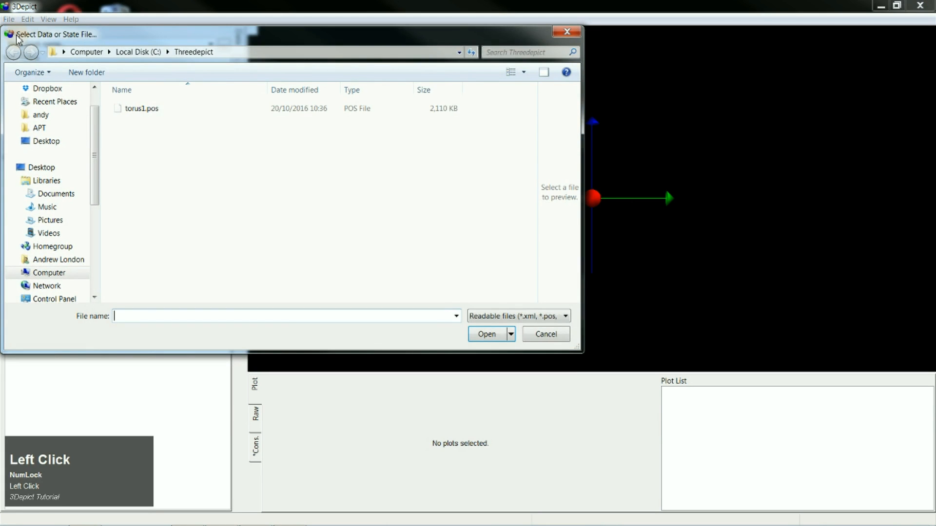
{"action": "left_click", "coordinate": [142, 109]}
{"action": "left_click", "coordinate": [494, 335]}
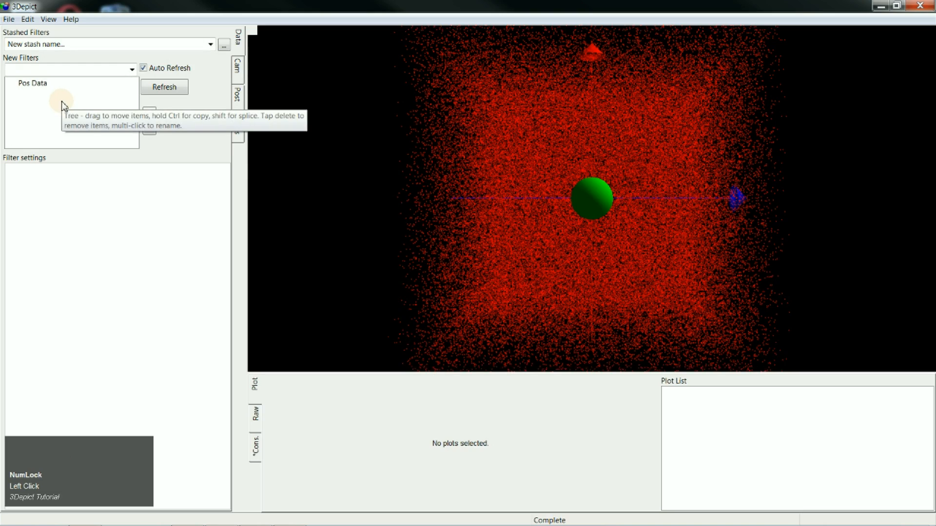
- Add a Range File filter to Pos Data using the simple.rrng range file
{"action": "mouse_move", "coordinate": [446, 192]}
{"action": "left_mouse_down"}
{"action": "mouse_move", "coordinate": [512, 236]}
{"action": "mouse_move", "coordinate": [562, 253]}
{"action": "mouse_move", "coordinate": [562, 152]}
{"action": "mouse_move", "coordinate": [486, 96]}
{"action": "mouse_move", "coordinate": [476, 63]}
{"action": "mouse_move", "coordinate": [399, 84]}
{"action": "mouse_move", "coordinate": [370, 81]}
{"action": "left_mouse_up"}
{"action": "left_click", "coordinate": [34, 84]}
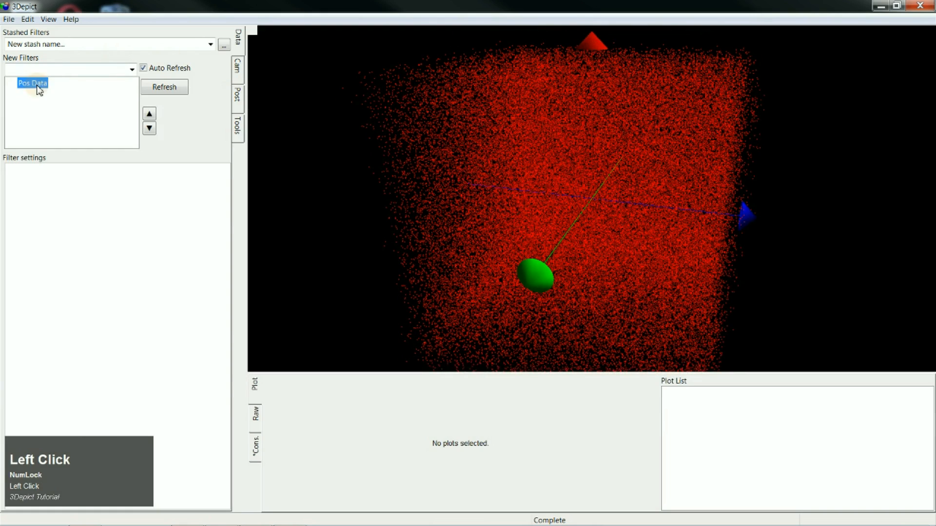
{"action": "left_click", "coordinate": [132, 70]}
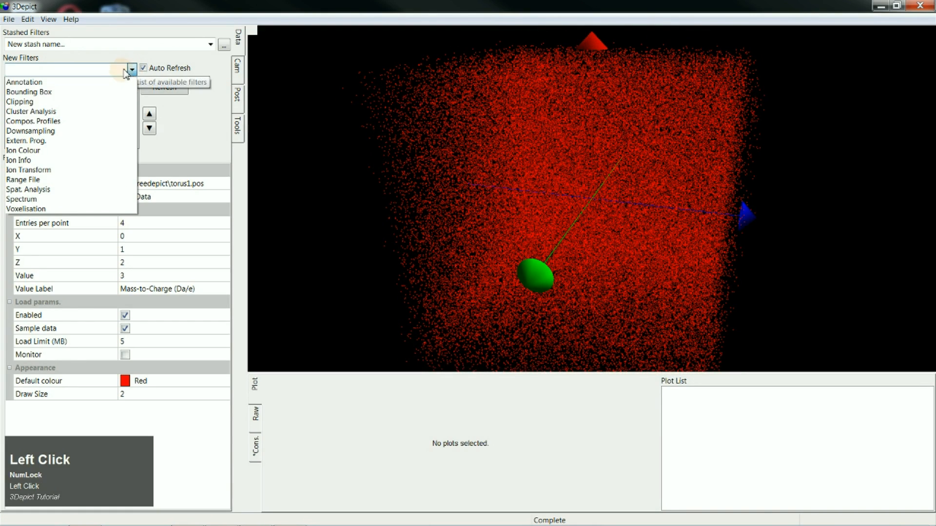
{"action": "left_click", "coordinate": [57, 179]}
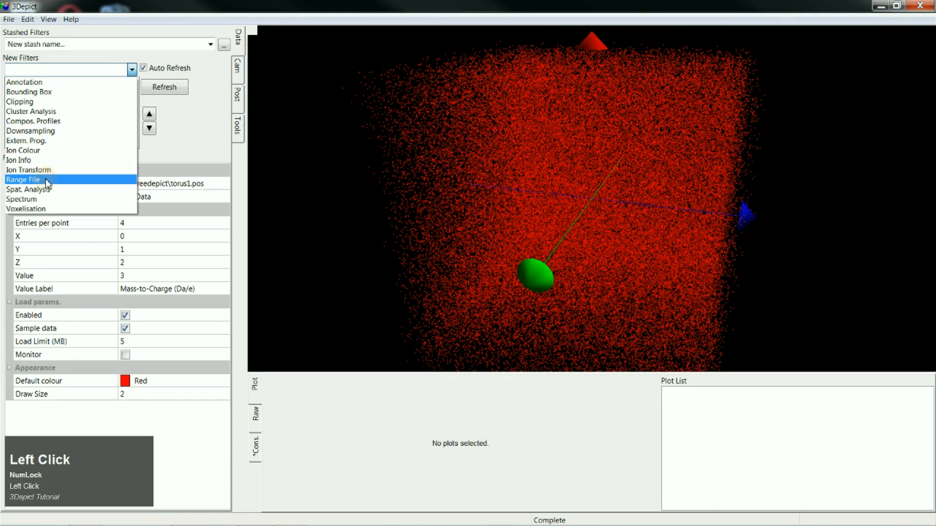
{"action": "left_click", "coordinate": [142, 110]}
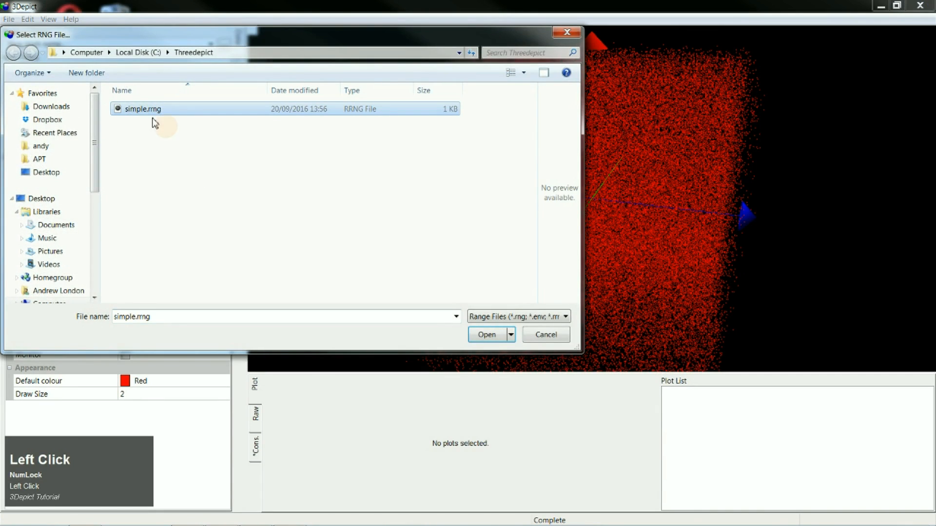
{"action": "left_click", "coordinate": [494, 335]}
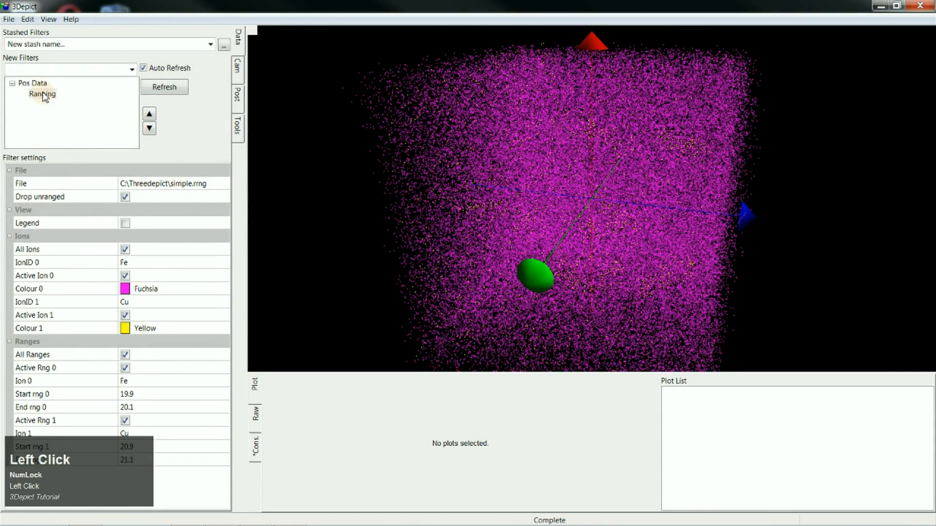
- Deactivate the Fe ion in the Ranging filter so that only Cu is displayed
{"action": "left_click", "coordinate": [42, 94]}
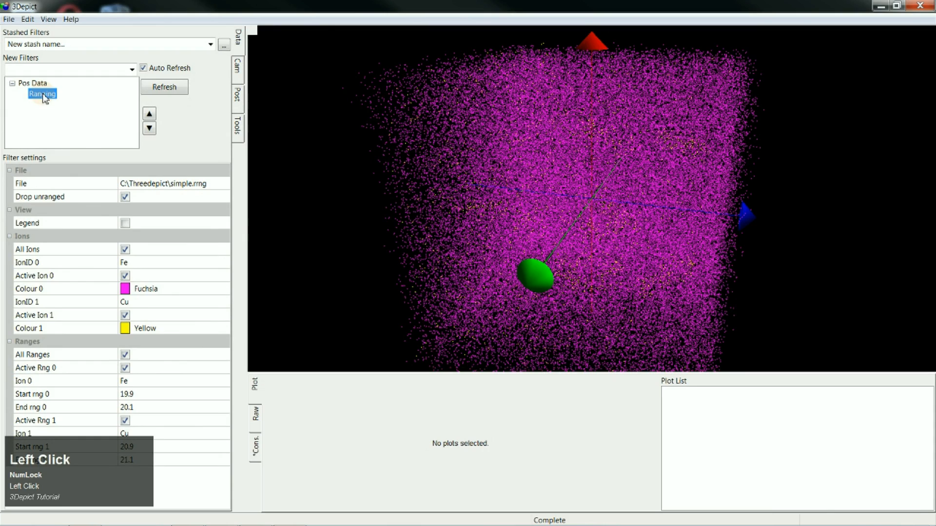
{"action": "left_click", "coordinate": [125, 275]}
{"action": "left_click_drag", "start_coordinate": [587, 264], "coordinate": [537, 276]}
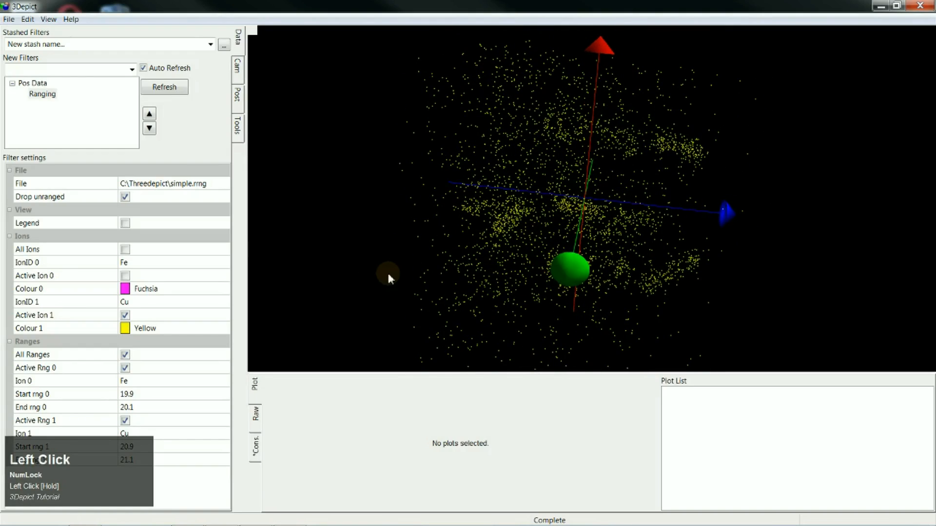
- Add a Bounding Box filter under Ranging and disable its X, Y and Z ticks
{"action": "left_click", "coordinate": [42, 94]}
{"action": "left_click", "coordinate": [132, 70]}
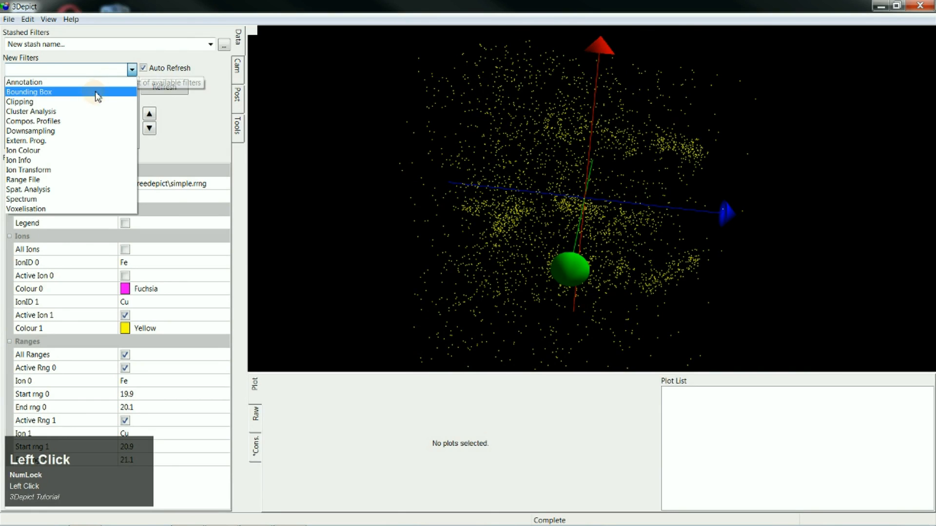
{"action": "left_click", "coordinate": [53, 93]}
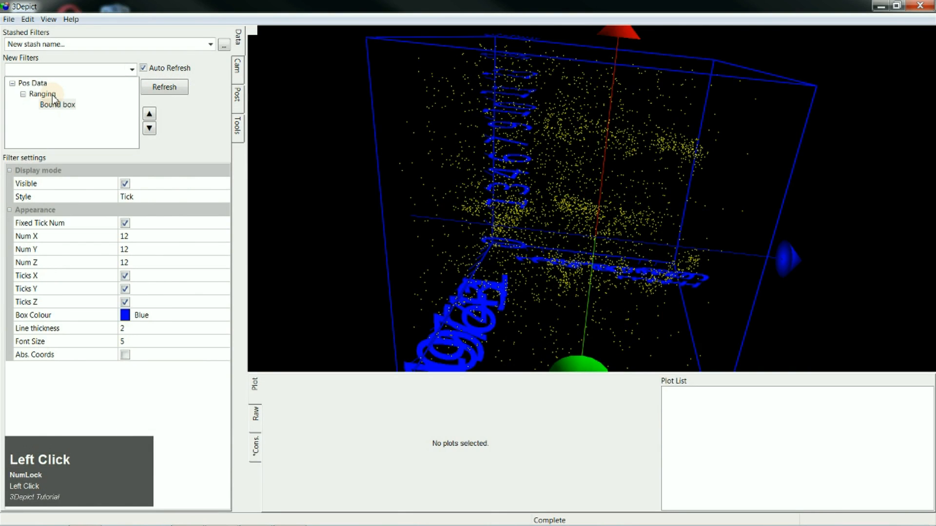
{"action": "left_click", "coordinate": [125, 276]}
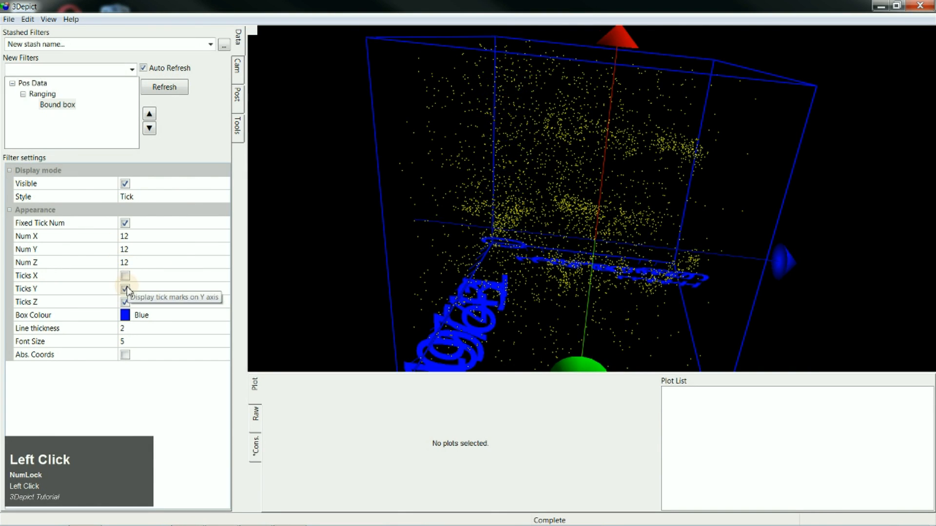
{"action": "left_click", "coordinate": [125, 289]}
{"action": "left_click", "coordinate": [125, 302]}
- Set the bounding box's line thickness to 0.5
{"action": "left_click", "coordinate": [129, 328]}
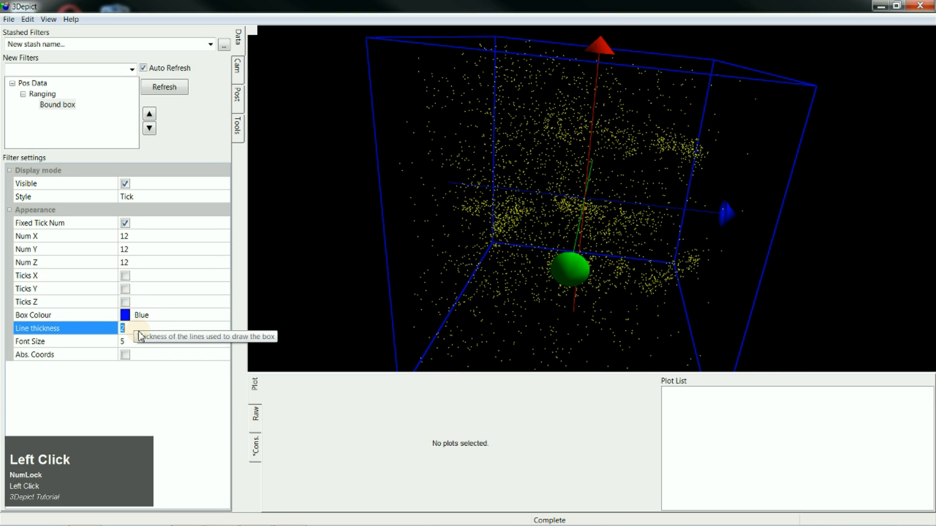
{"action": "type", "text": "0.5"}
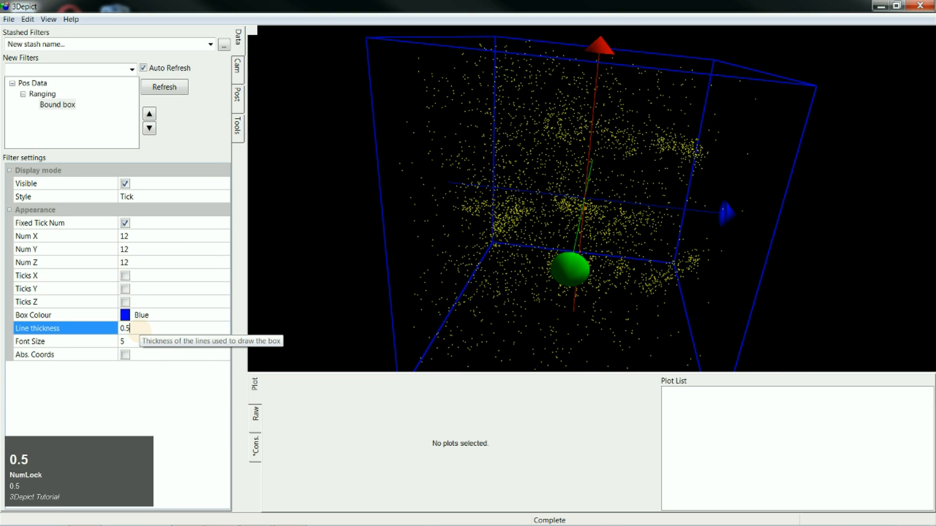
{"action": "key", "text": "Return"}
- Hide the axis indicator in the 3D view
{"action": "left_click", "coordinate": [48, 20]}
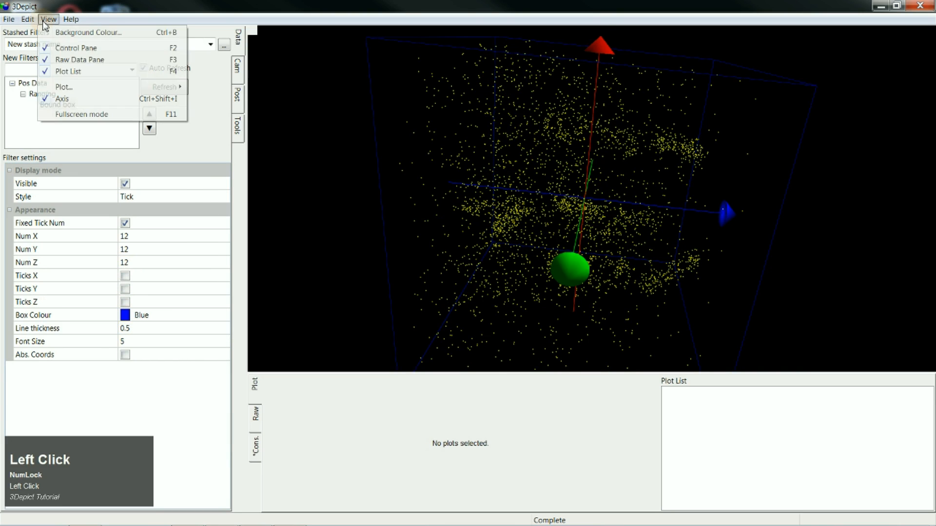
{"action": "left_click", "coordinate": [68, 99]}
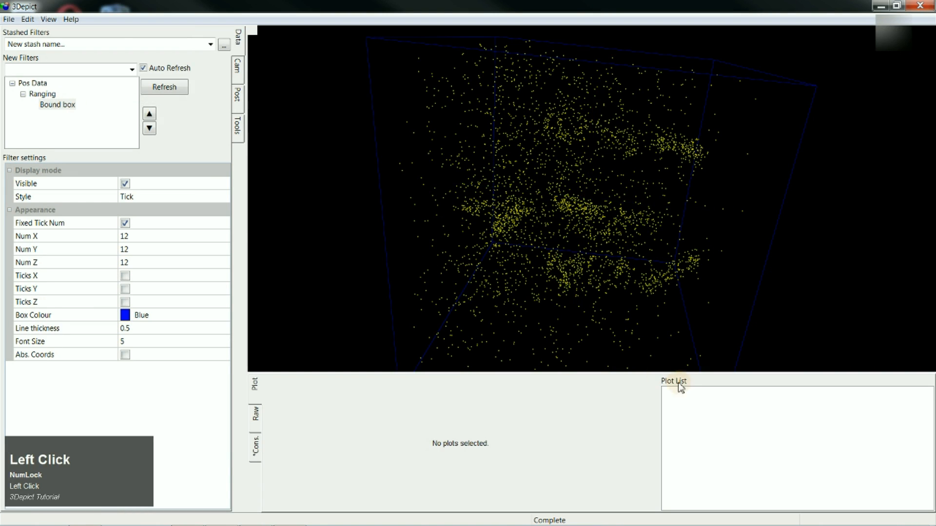
{"action": "left_click_drag", "start_coordinate": [682, 341], "coordinate": [575, 287]}
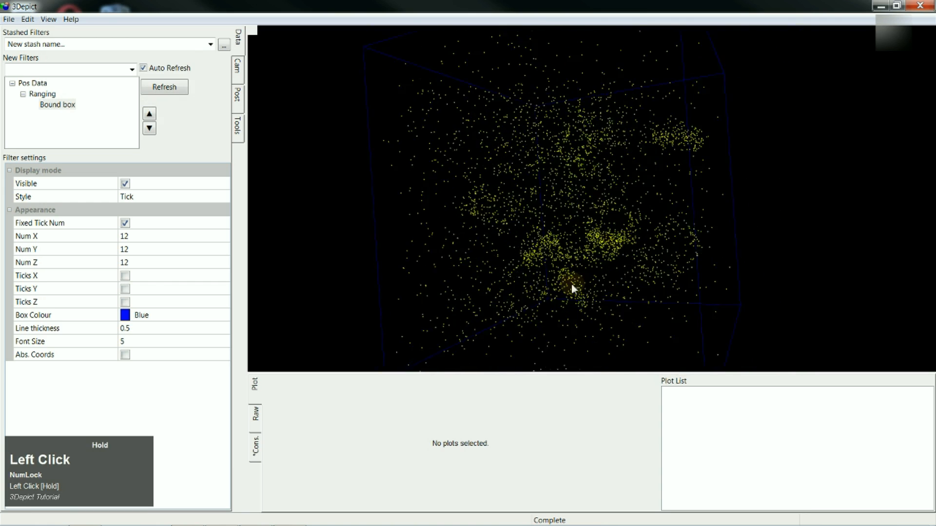
- Disable automatic refresh and add a Spat. Analysis filter under Ranging
{"action": "left_click", "coordinate": [47, 95]}
{"action": "left_click", "coordinate": [132, 69]}
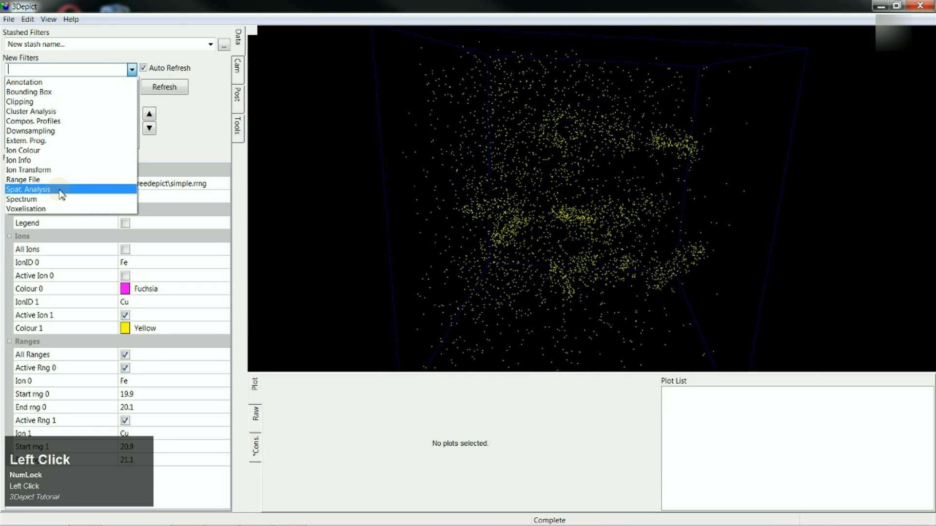
{"action": "left_click", "coordinate": [143, 69]}
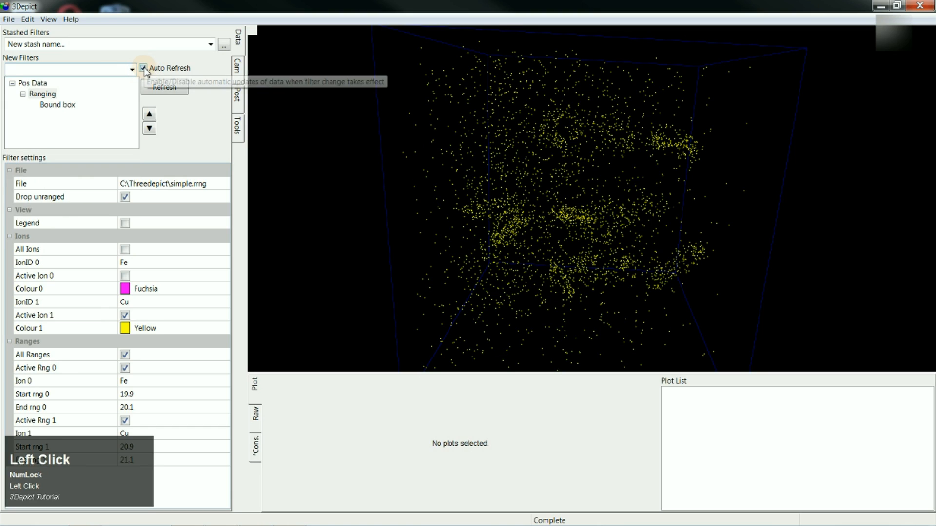
{"action": "left_click", "coordinate": [143, 68]}
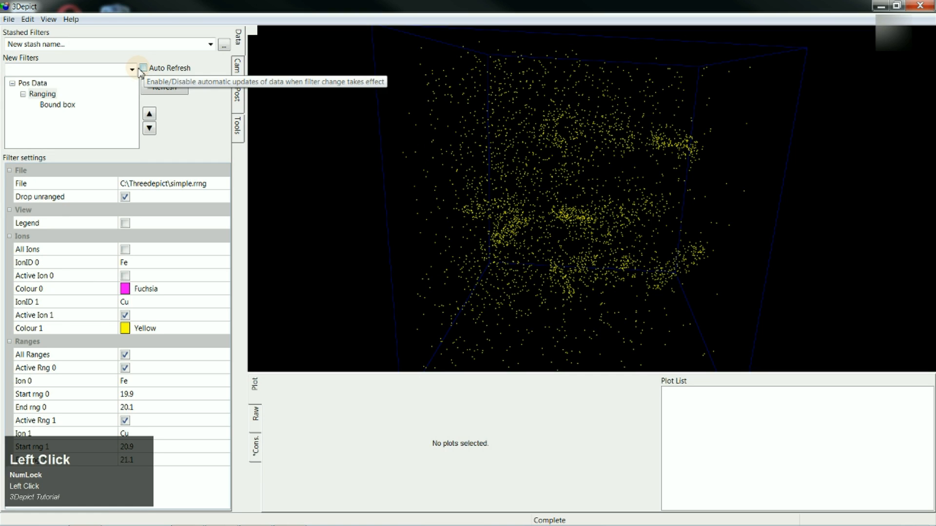
{"action": "left_click", "coordinate": [132, 69]}
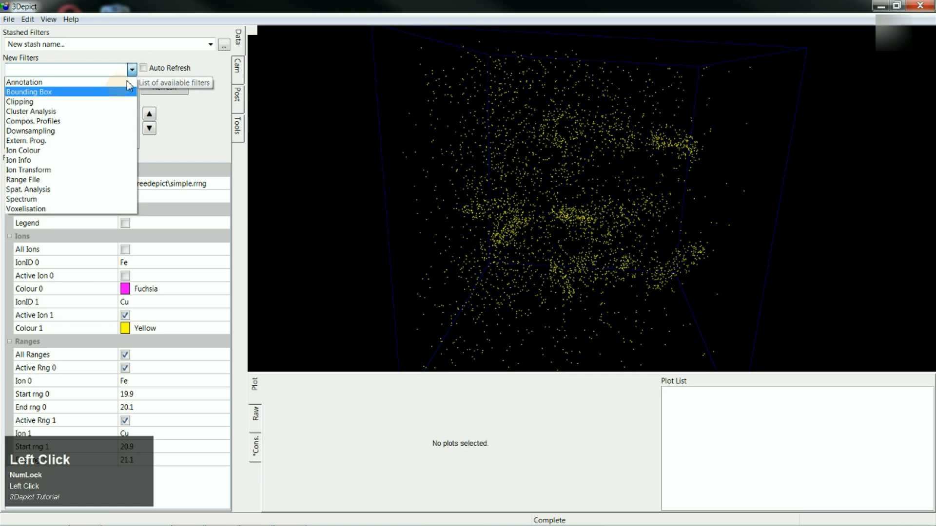
{"action": "left_click", "coordinate": [63, 184]}
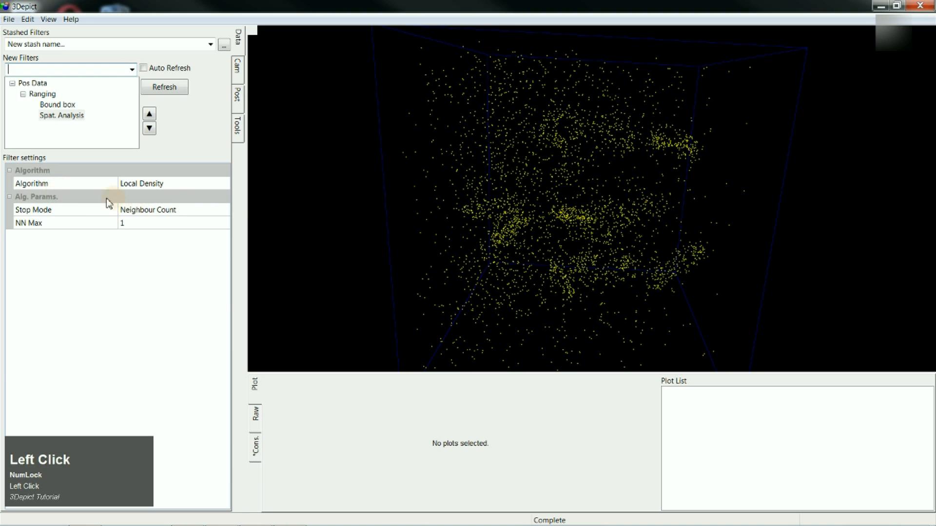
- Set the spatial analysis algorithm to Local Chemistry and expand its Stop Mode, Source Ion, Numerator and Denominator settings
{"action": "left_click", "coordinate": [153, 187]}
{"action": "left_click", "coordinate": [158, 185]}
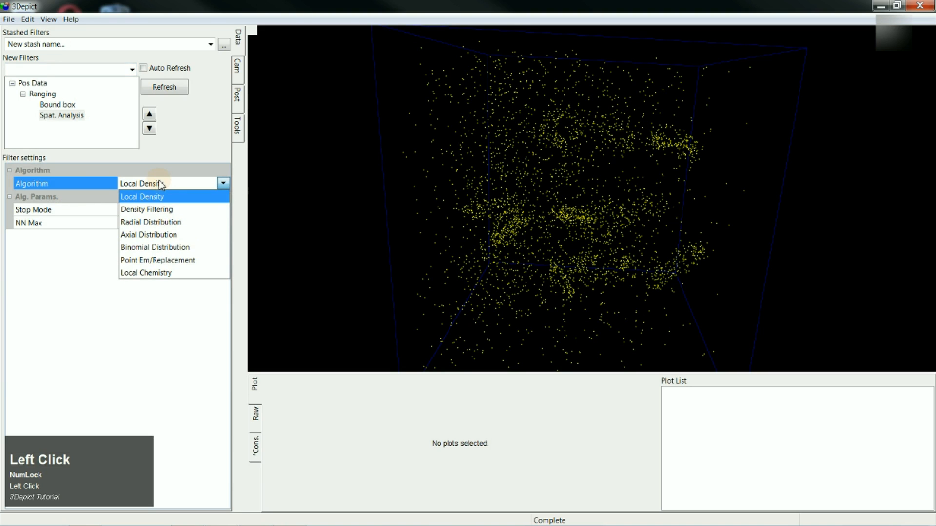
{"action": "left_click", "coordinate": [168, 272]}
{"action": "left_click", "coordinate": [9, 198]}
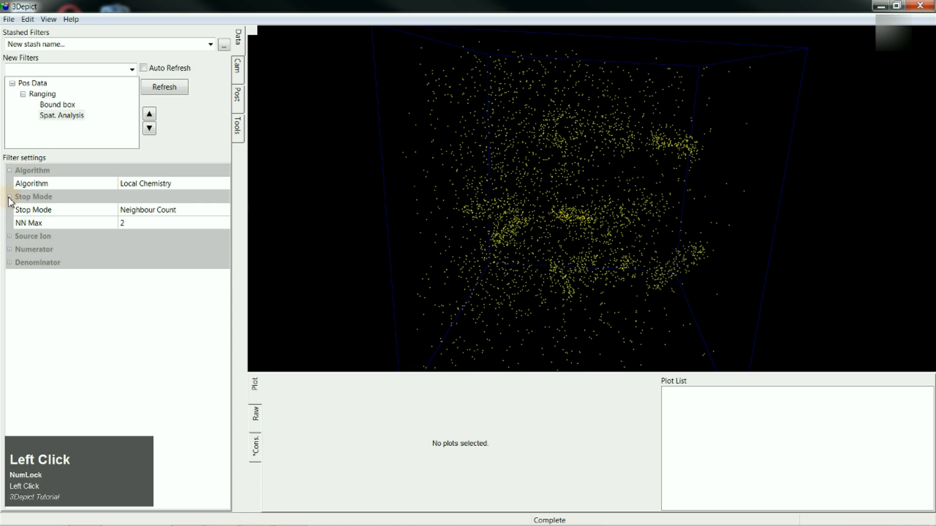
{"action": "left_click", "coordinate": [9, 237]}
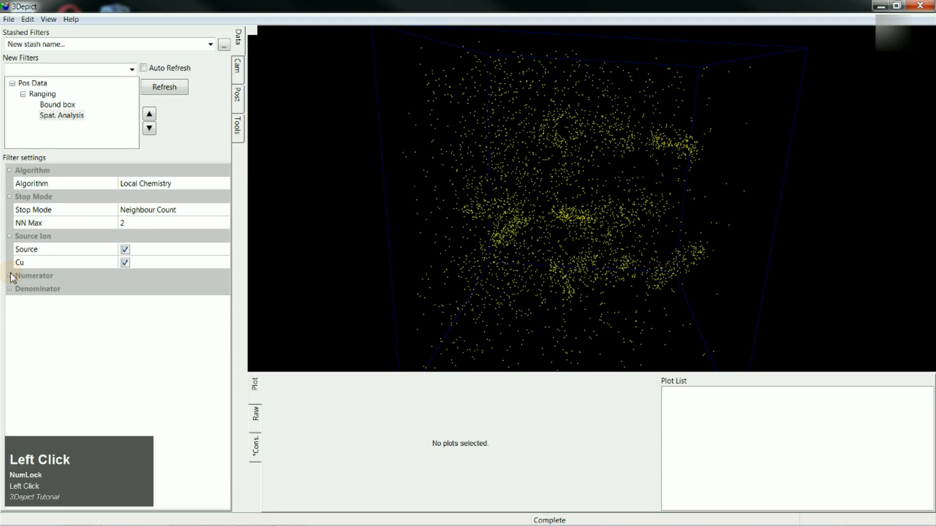
{"action": "left_click", "coordinate": [9, 277]}
{"action": "left_click", "coordinate": [9, 316]}
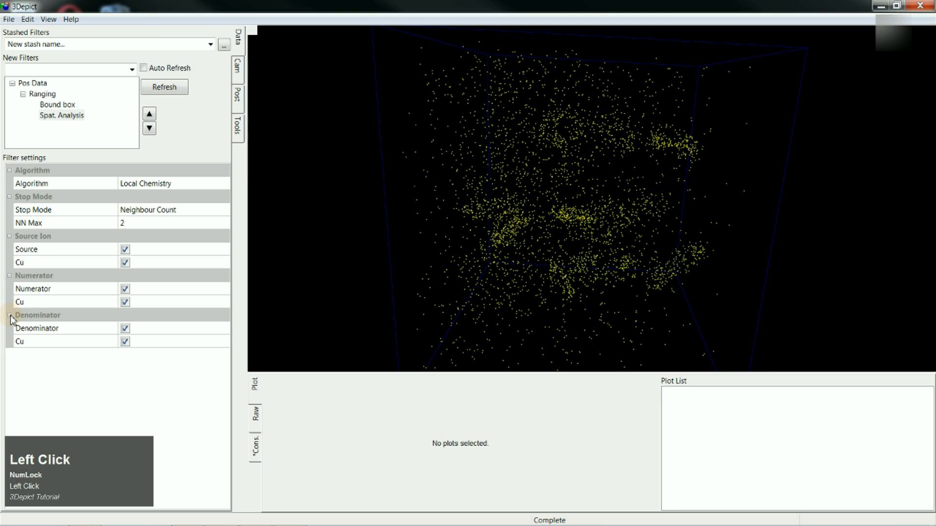
- Set the spatial analysis Stop Mode to Radius and enter 0.5 as the Dist Max
{"action": "left_click", "coordinate": [146, 211]}
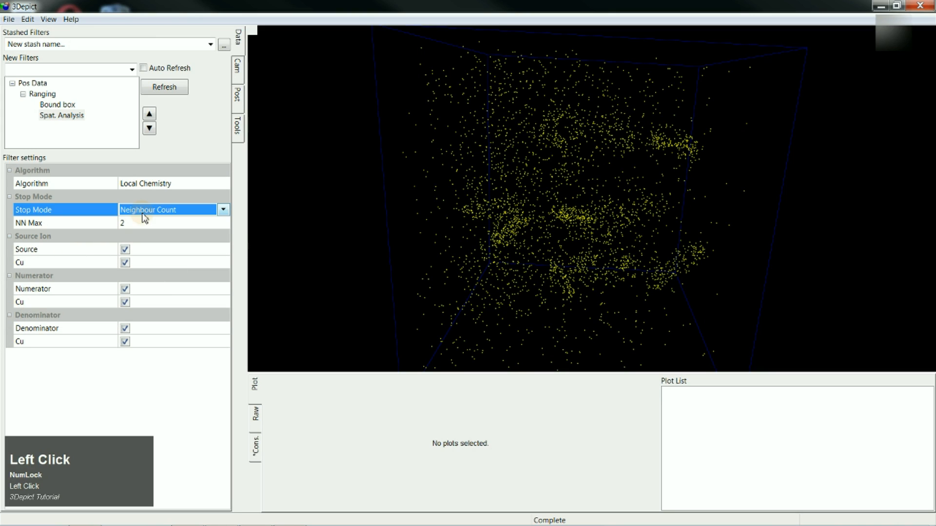
{"action": "left_click", "coordinate": [222, 210]}
{"action": "left_click", "coordinate": [142, 237]}
{"action": "left_click", "coordinate": [141, 223]}
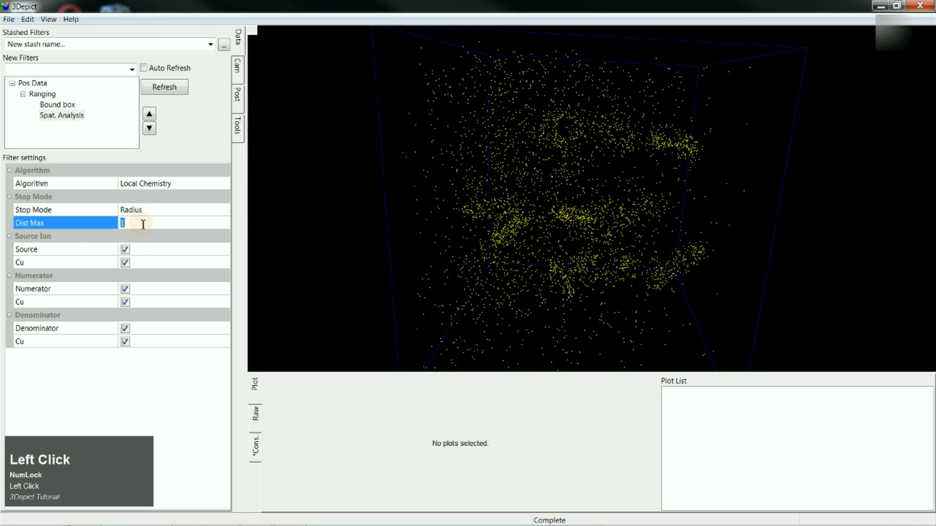
{"action": "type", "text": "0.5"}
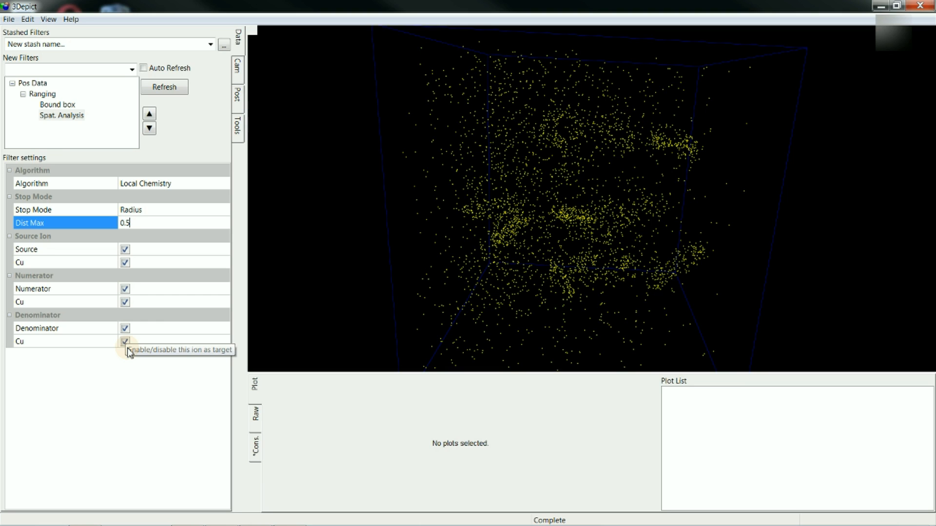
- Enable all ions in the Ranging filter and exclude Fe from the spatial analysis numerator
{"action": "left_click", "coordinate": [48, 97]}
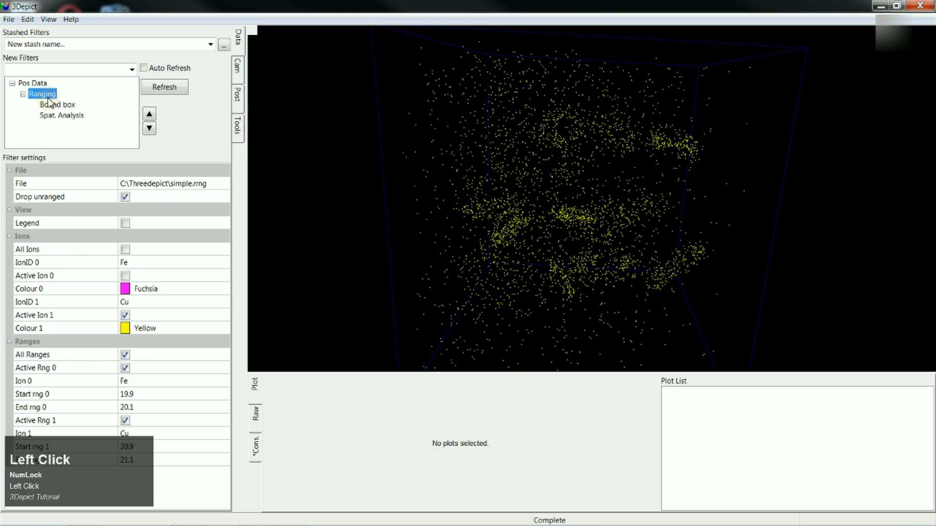
{"action": "left_click", "coordinate": [125, 250]}
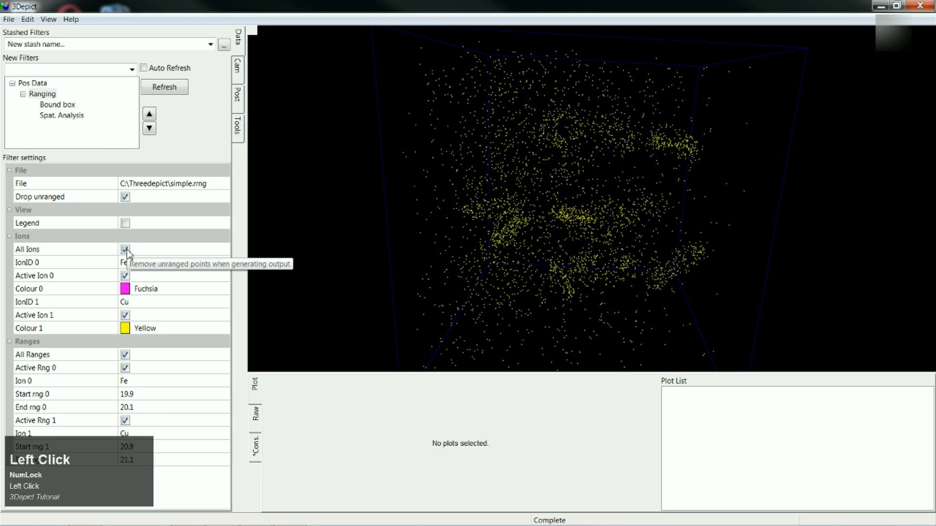
{"action": "left_click", "coordinate": [69, 117]}
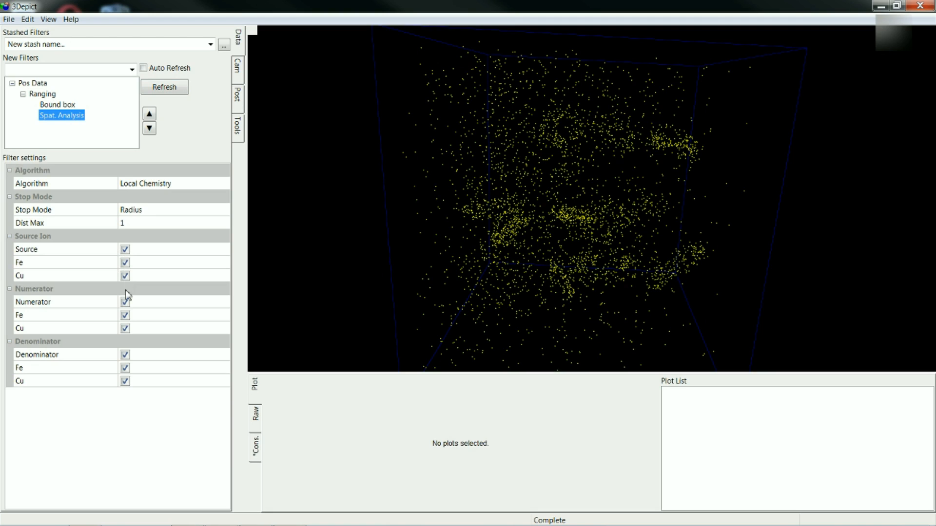
{"action": "left_click", "coordinate": [126, 316]}
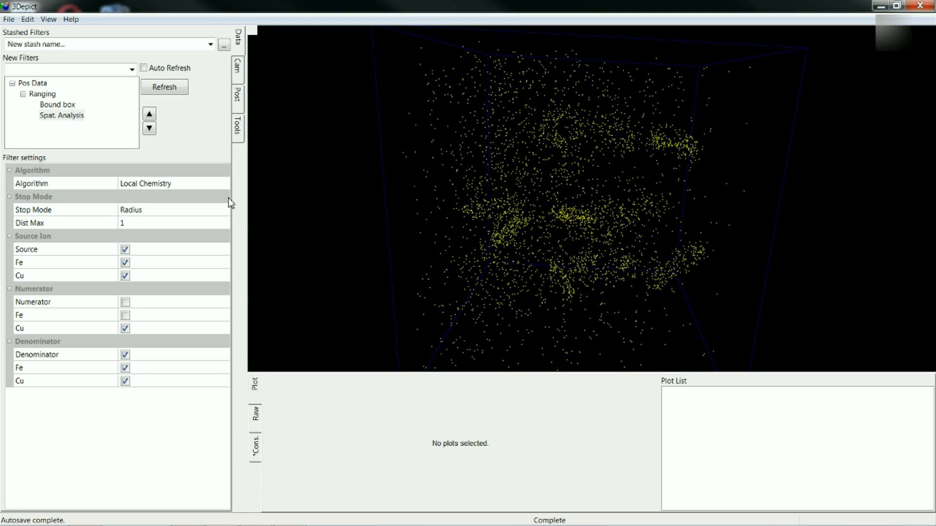
- Turn automatic refresh back on and refresh the data with the changed filters
{"action": "left_click", "coordinate": [144, 69]}
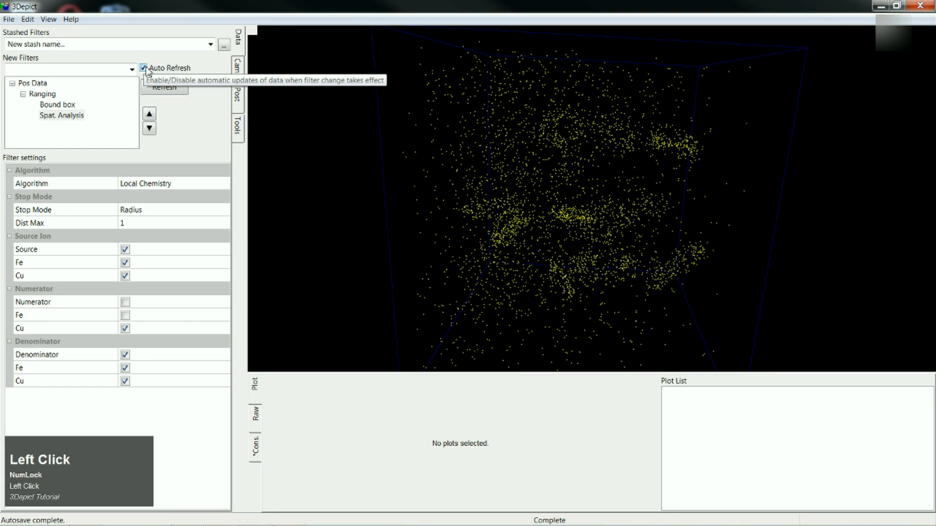
{"action": "left_click", "coordinate": [165, 87]}
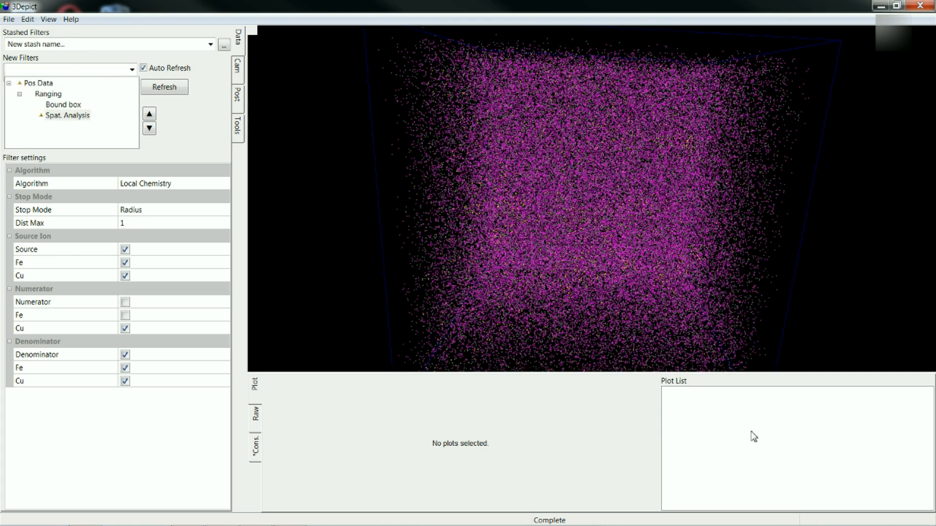
- Nest the Bound box filter under Spat. Analysis and turn off Sample data for Pos Data
{"action": "left_click", "coordinate": [76, 106]}
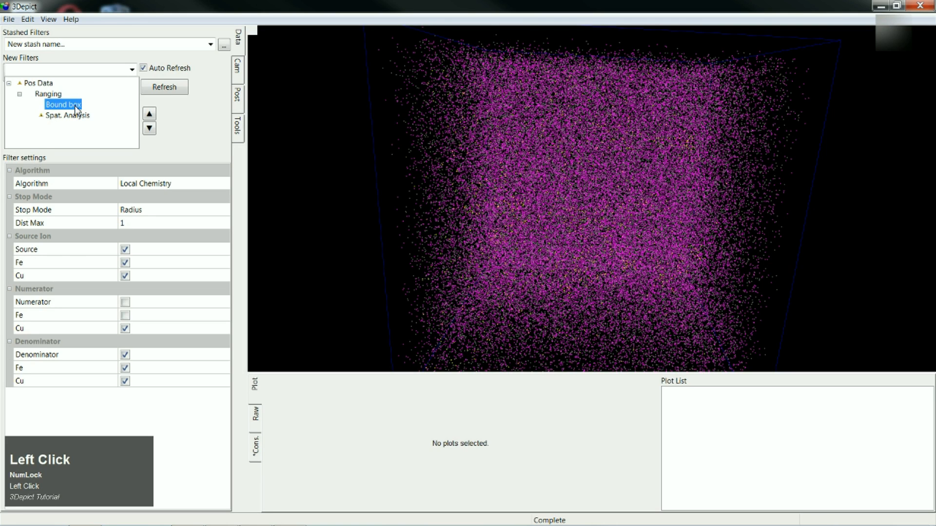
{"action": "left_click_drag", "start_coordinate": [77, 117], "coordinate": [86, 122]}
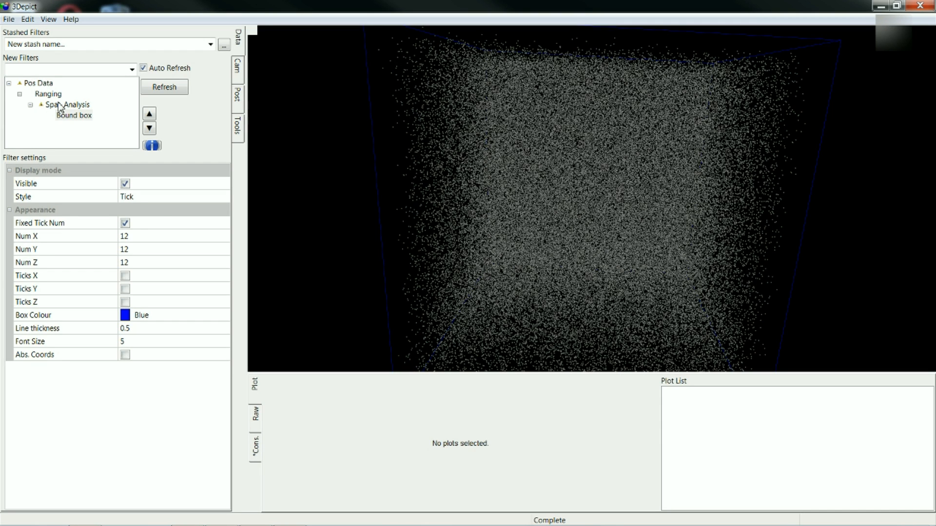
{"action": "left_click", "coordinate": [48, 85]}
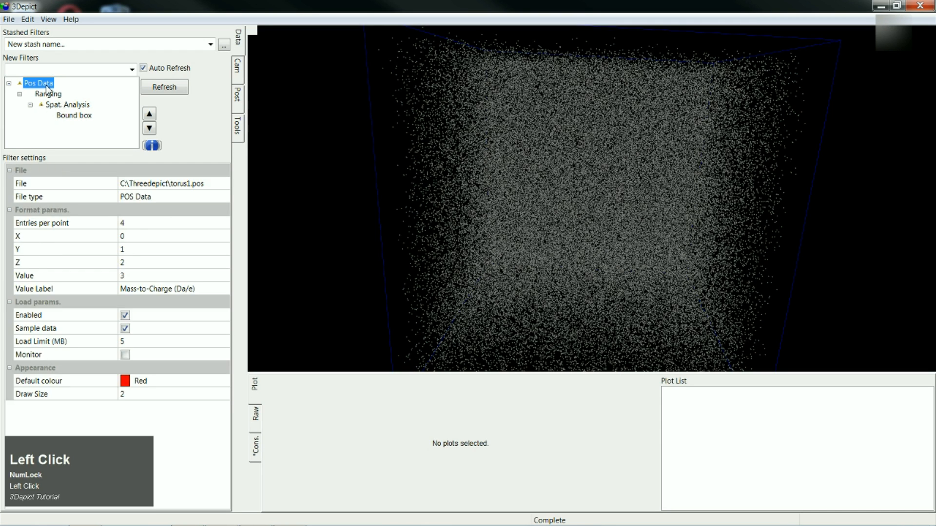
{"action": "left_click", "coordinate": [126, 329]}
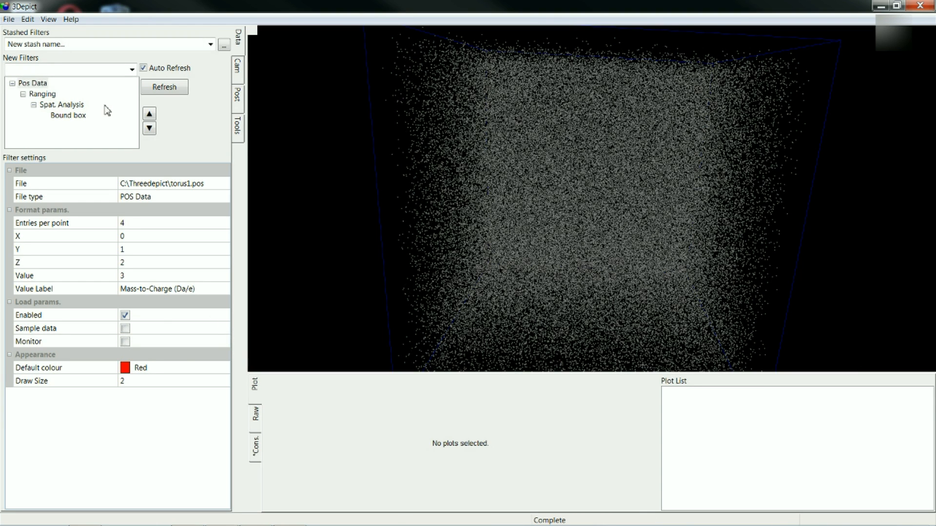
- Add an Ion Colour filter under Spat. Analysis and nest the Bound box filter beneath it
{"action": "left_click", "coordinate": [78, 106]}
{"action": "left_click", "coordinate": [132, 69]}
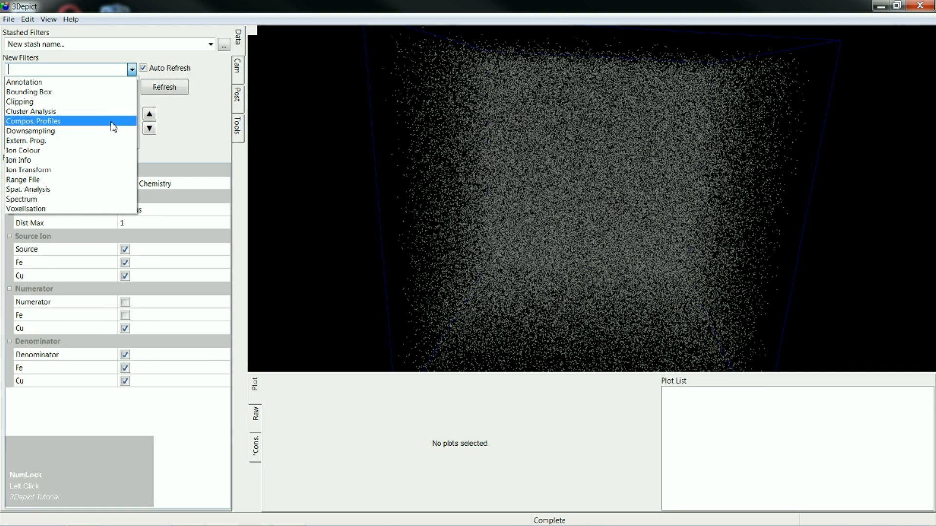
{"action": "left_click", "coordinate": [49, 150]}
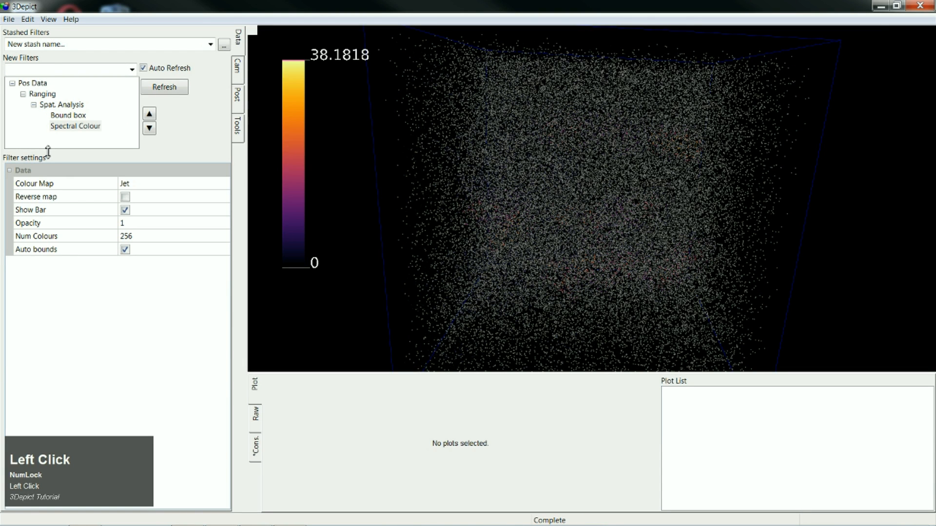
{"action": "left_click", "coordinate": [73, 117]}
{"action": "mouse_move", "coordinate": [73, 120]}
{"action": "left_mouse_down"}
{"action": "mouse_move", "coordinate": [68, 127]}
{"action": "mouse_move", "coordinate": [88, 130]}
{"action": "left_mouse_up"}
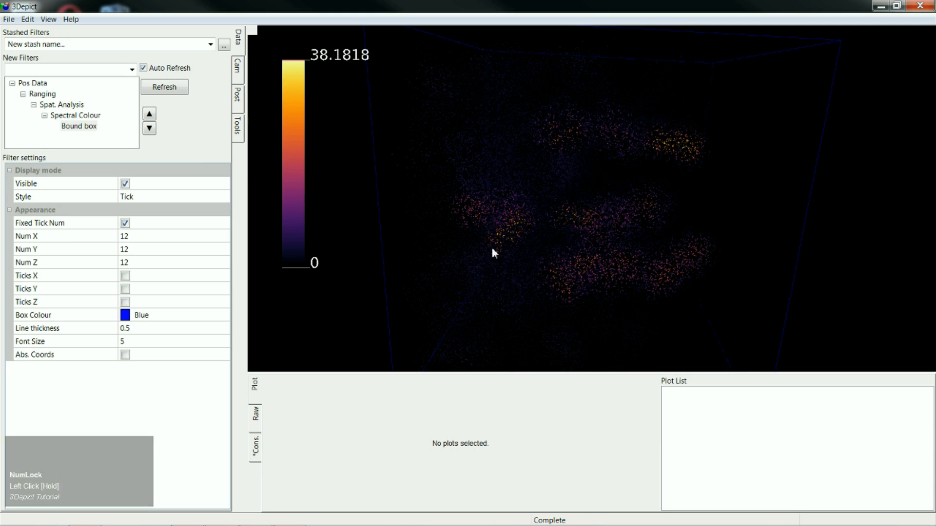
{"action": "left_click_drag", "start_coordinate": [521, 251], "coordinate": [690, 170]}
{"action": "left_click_drag", "start_coordinate": [557, 169], "coordinate": [461, 177]}
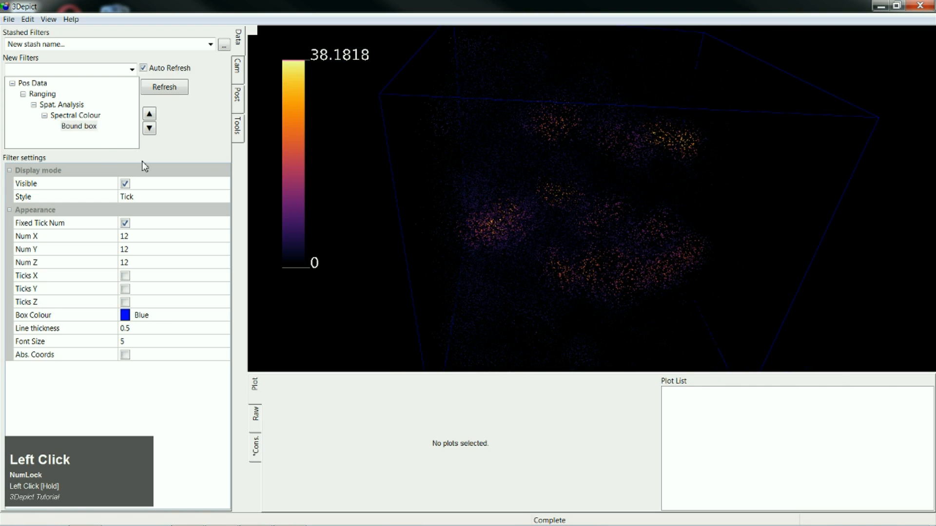
- Add a Spectrum filter under Spat. Analysis and enlarge the plot area in height and width
{"action": "left_click", "coordinate": [76, 105]}
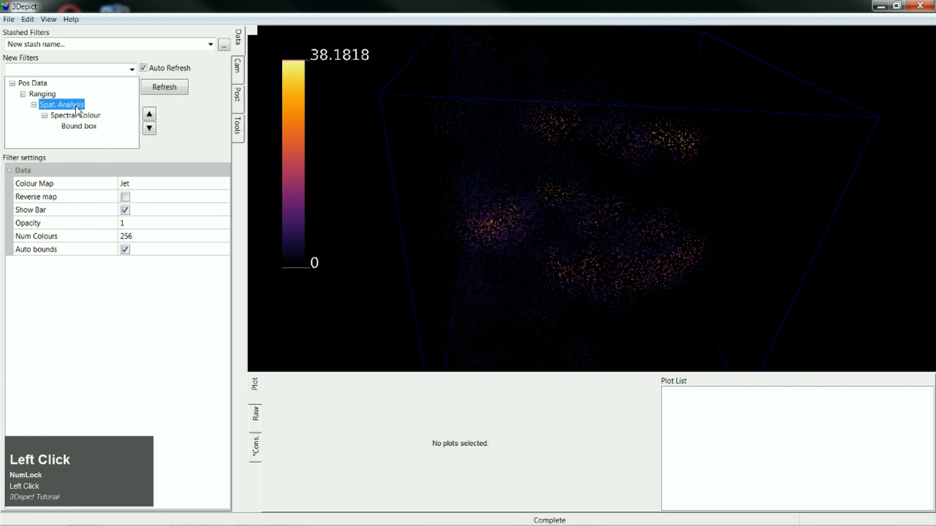
{"action": "left_click", "coordinate": [132, 69]}
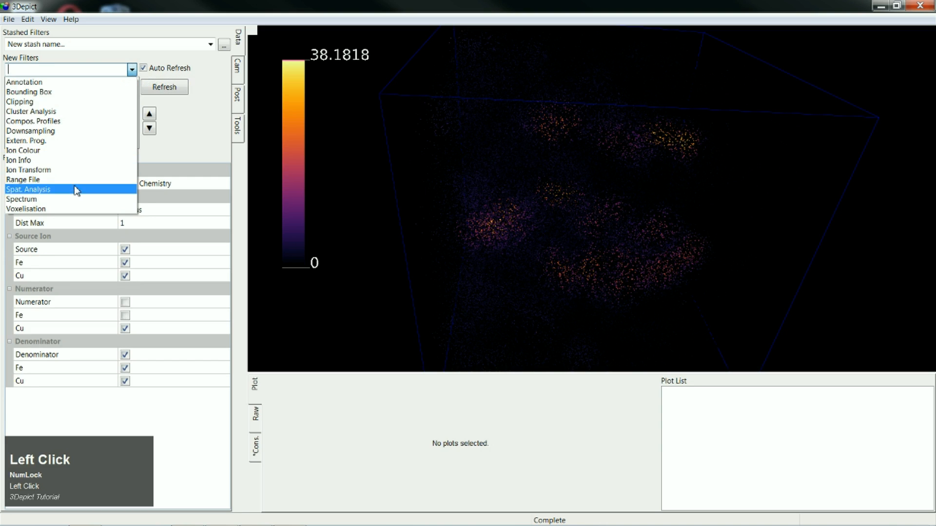
{"action": "left_click", "coordinate": [74, 201]}
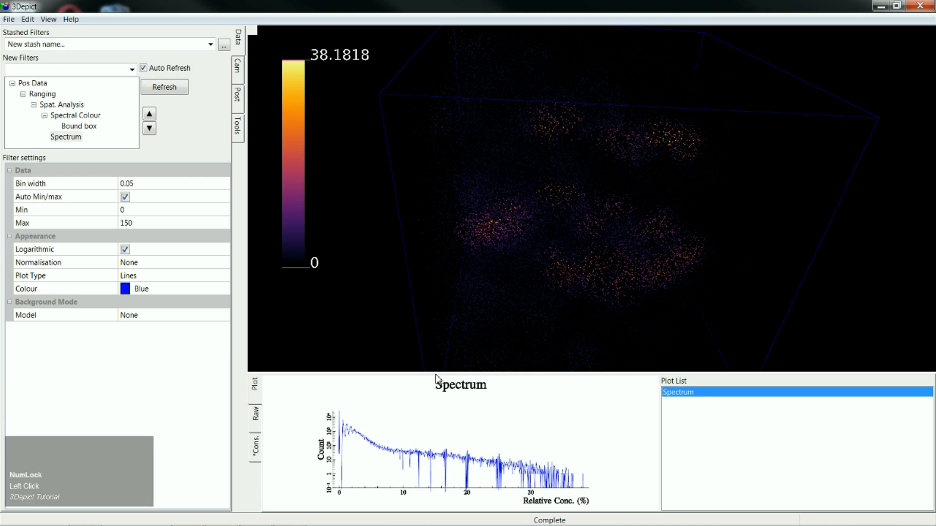
{"action": "left_click_drag", "start_coordinate": [438, 374], "coordinate": [443, 287]}
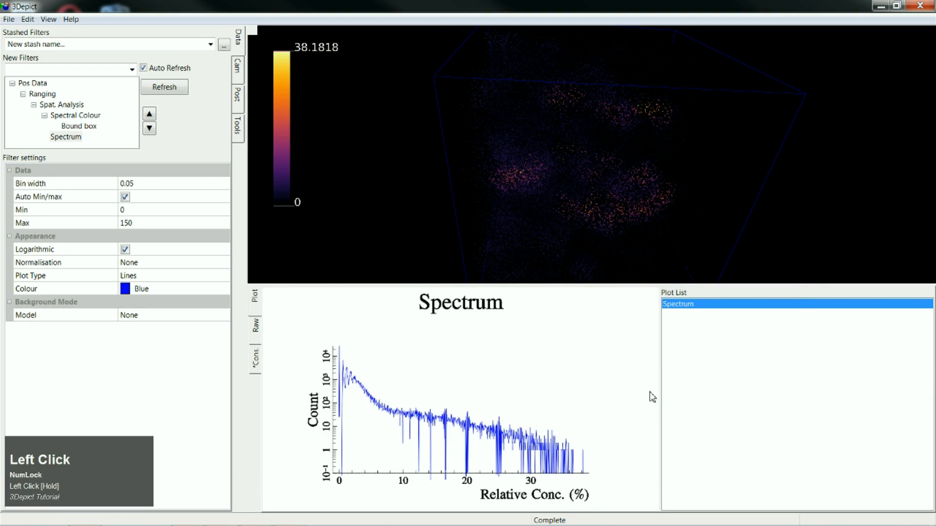
{"action": "left_click_drag", "start_coordinate": [659, 391], "coordinate": [788, 392]}
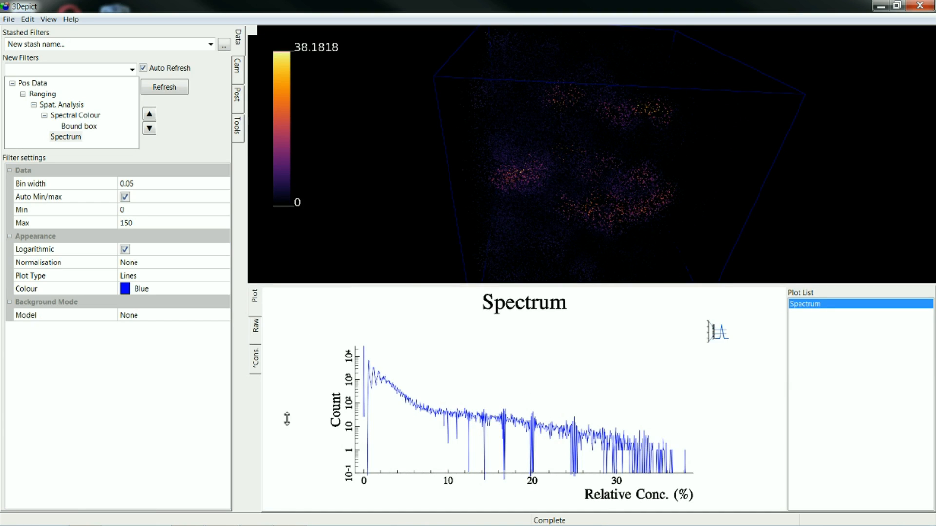
- Rename the Spectrum filter to "Real Data - Spectrum"
{"action": "left_click", "coordinate": [66, 138]}
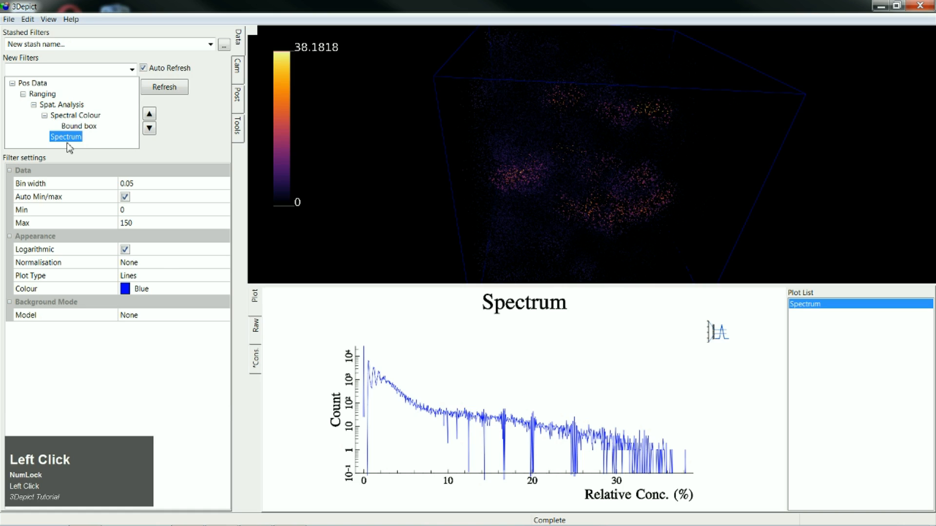
{"action": "left_click", "coordinate": [74, 139]}
{"action": "type", "text": "Real "}
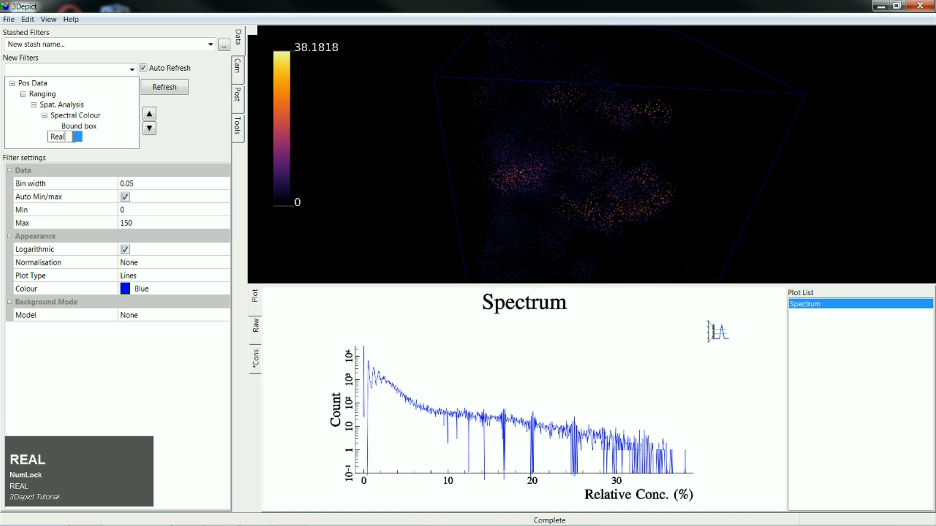
{"action": "type", "text": "Data"}
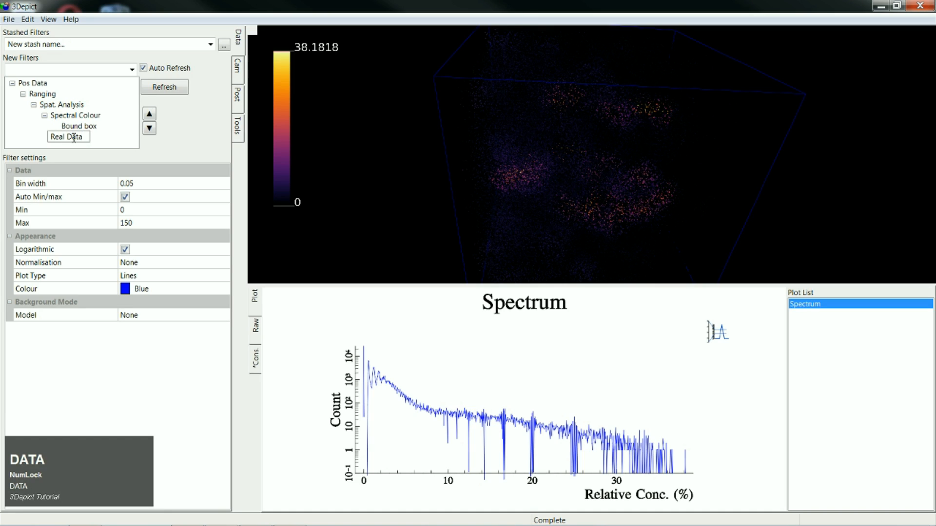
{"action": "type", "text": " Spectrum"}
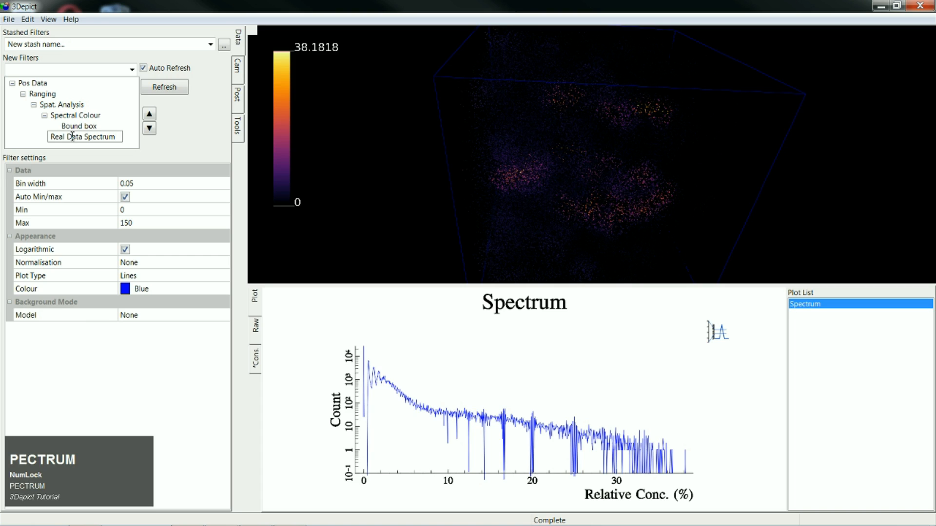
{"action": "left_click", "coordinate": [84, 136]}
{"action": "type", "text": "-"}
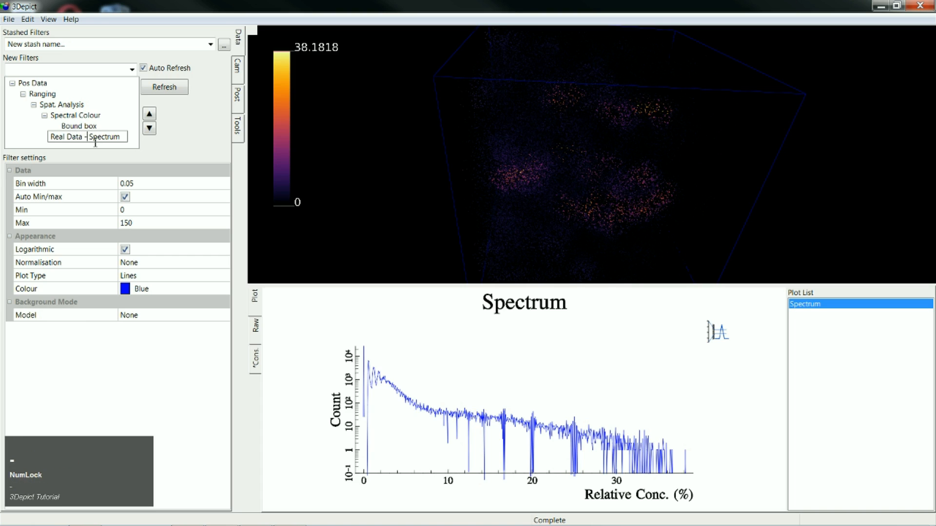
{"action": "left_click", "coordinate": [30, 138]}
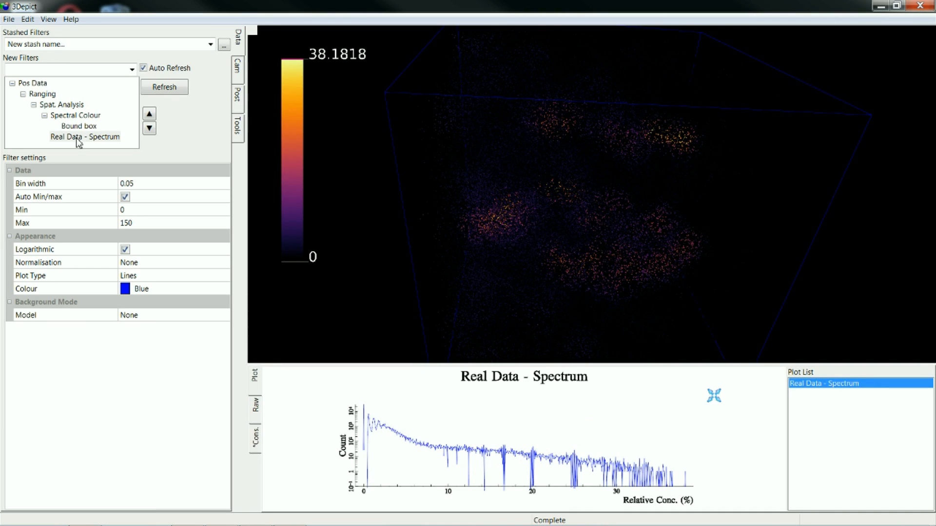
- Set the 3D view's background to white and inspect the coloured point cloud from other angles
{"action": "left_click", "coordinate": [48, 19]}
{"action": "left_click", "coordinate": [73, 32]}
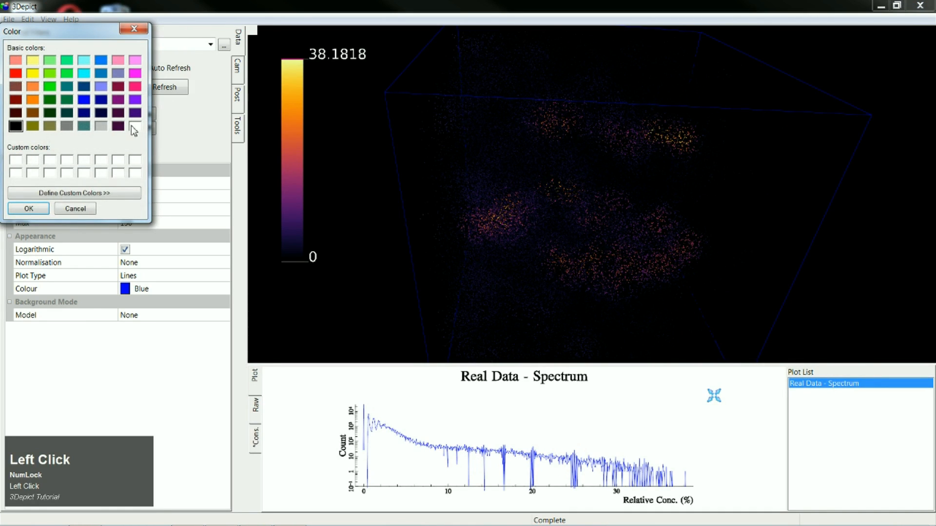
{"action": "left_click", "coordinate": [135, 126]}
{"action": "left_click", "coordinate": [30, 209]}
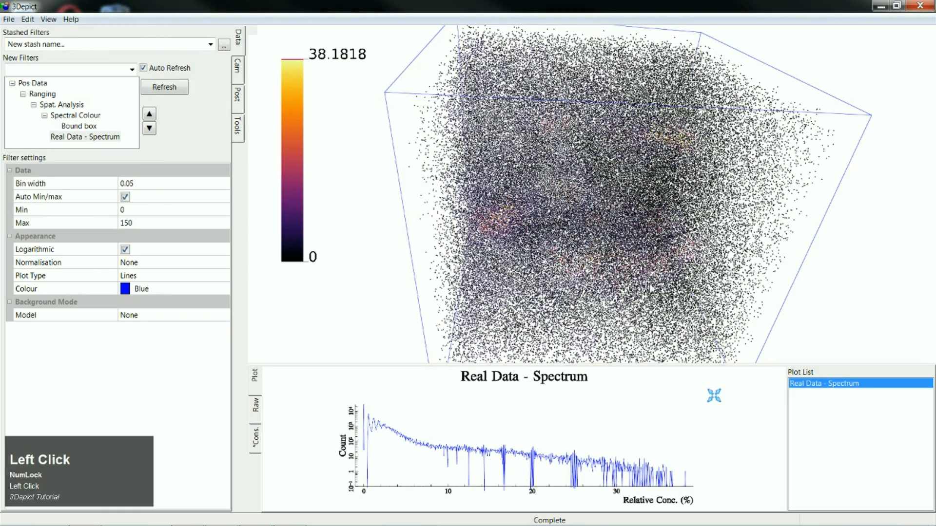
{"action": "left_click_drag", "start_coordinate": [651, 288], "coordinate": [777, 373]}
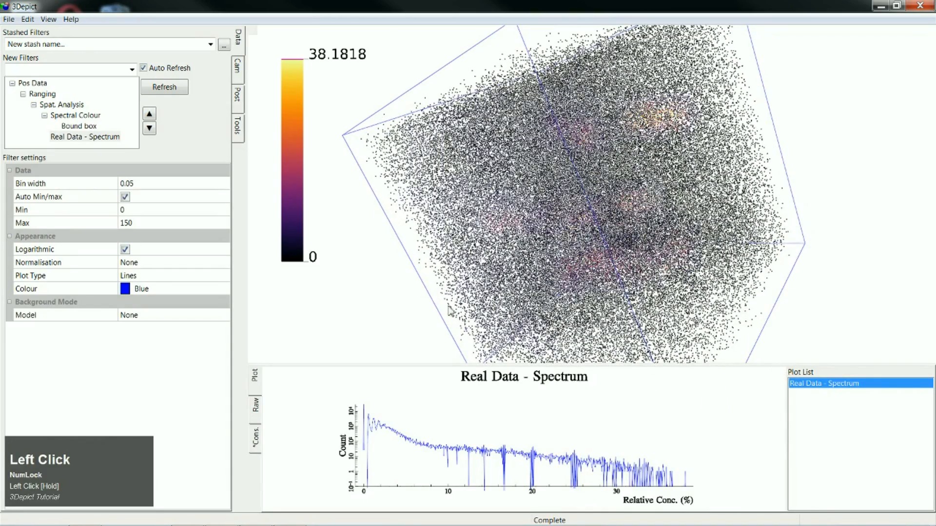
{"action": "left_click_drag", "start_coordinate": [440, 304], "coordinate": [370, 127]}
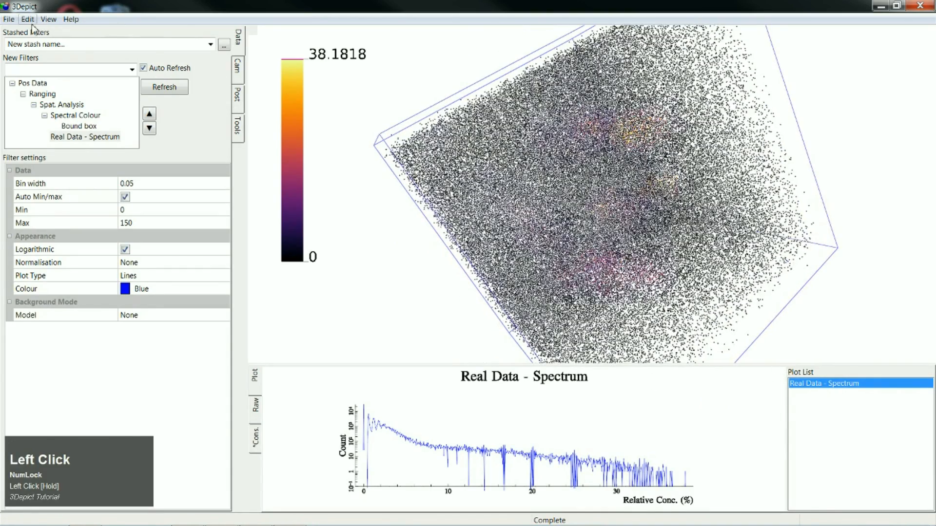
- Restore the 3D view's black background and reset the camera view
{"action": "left_click", "coordinate": [48, 19]}
{"action": "left_click", "coordinate": [54, 33]}
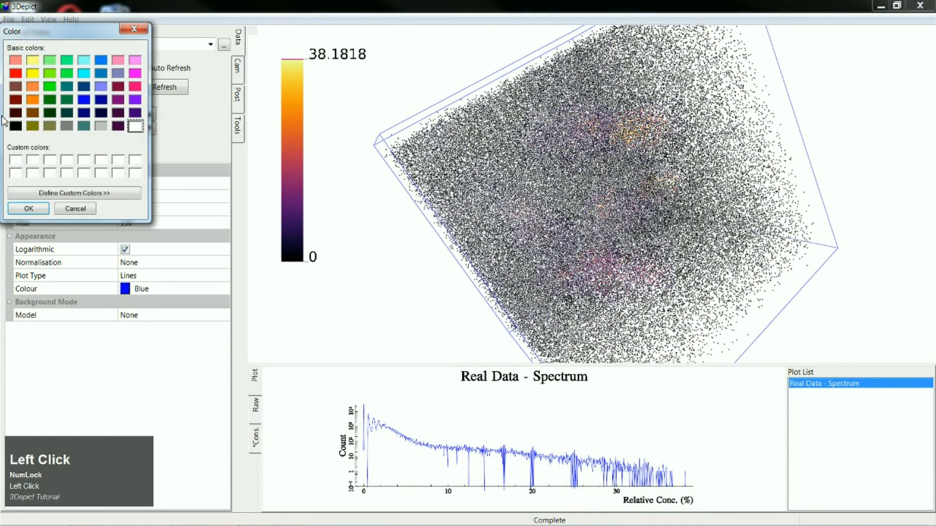
{"action": "left_click", "coordinate": [16, 126]}
{"action": "left_click", "coordinate": [28, 209]}
{"action": "key", "text": "space"}
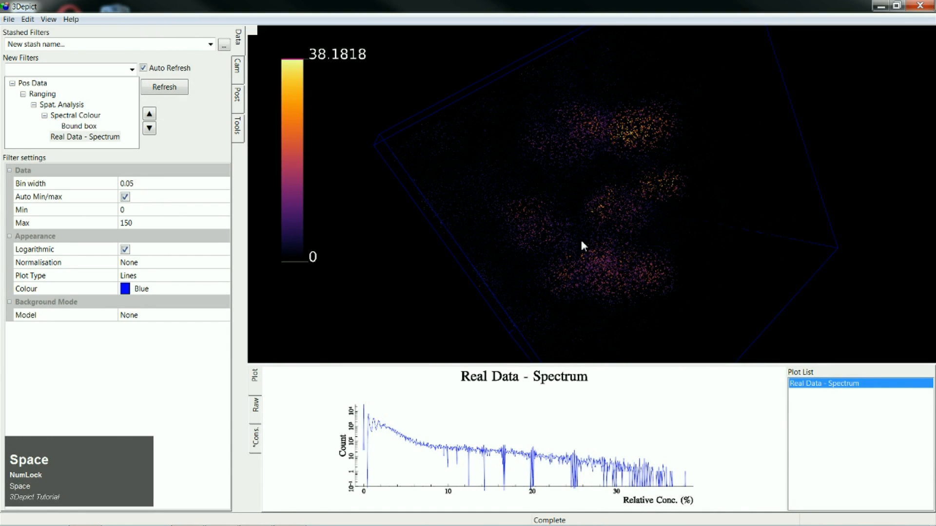
- Set the Spectral Colour filter's Colour Map to General and inspect the recoloured ions
{"action": "left_click", "coordinate": [87, 116]}
{"action": "left_click", "coordinate": [159, 187]}
{"action": "left_click", "coordinate": [159, 187]}
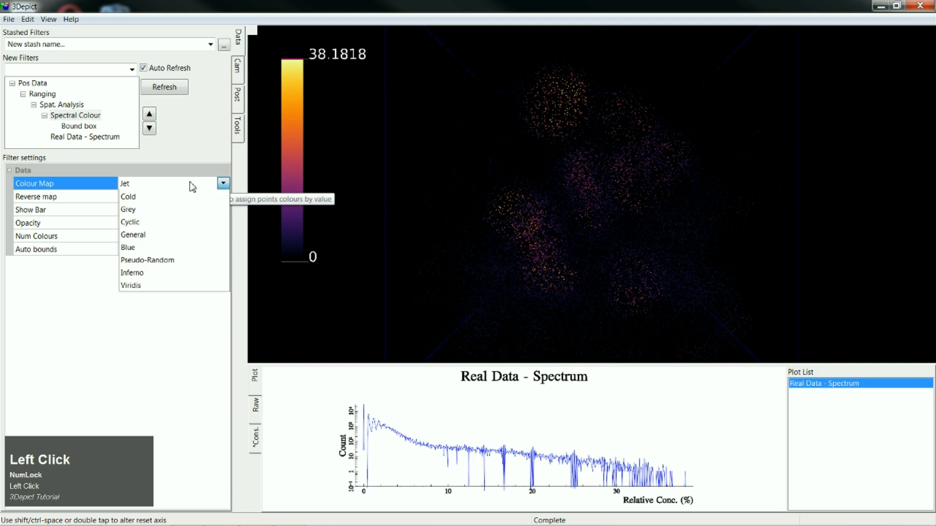
{"action": "left_click", "coordinate": [181, 263]}
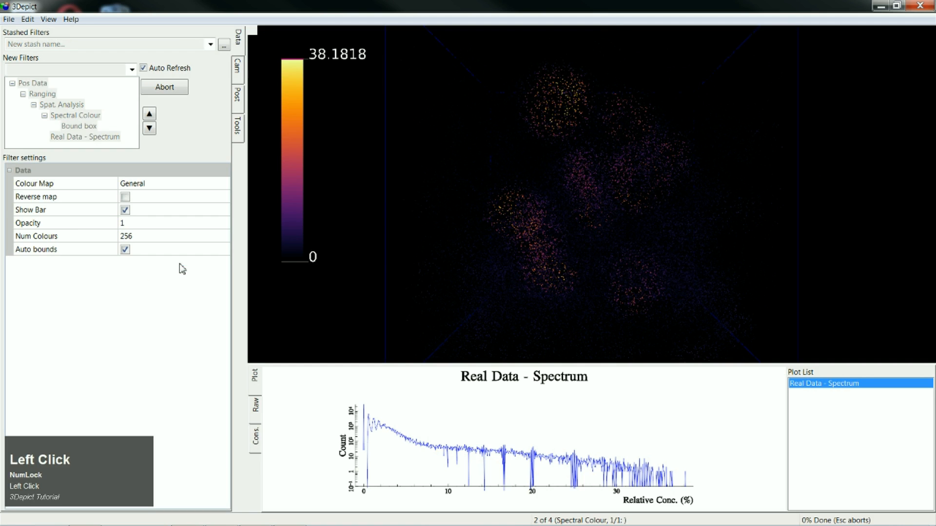
{"action": "left_click_drag", "start_coordinate": [594, 305], "coordinate": [442, 195]}
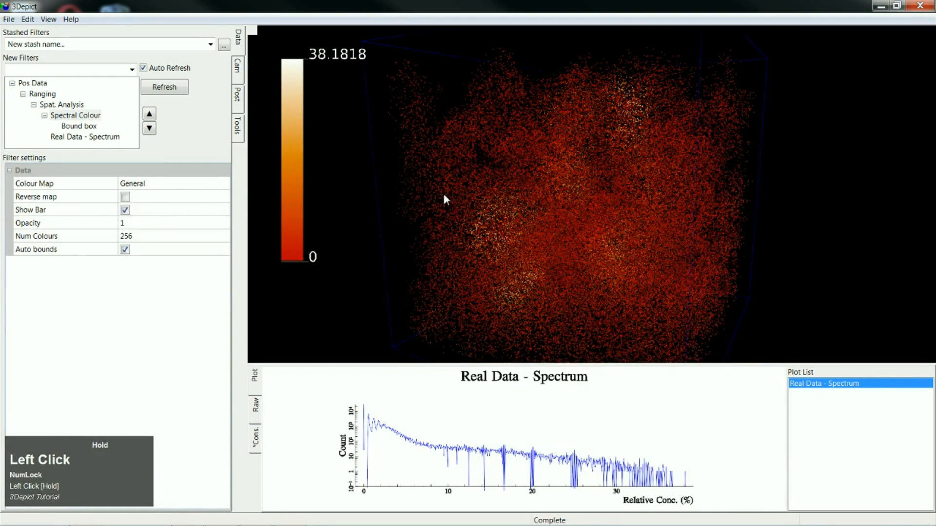
- Set the Spectral Colour filter's Colour Map to Inferno and inspect the recoloured ions
{"action": "left_click", "coordinate": [157, 191]}
{"action": "left_click", "coordinate": [159, 189]}
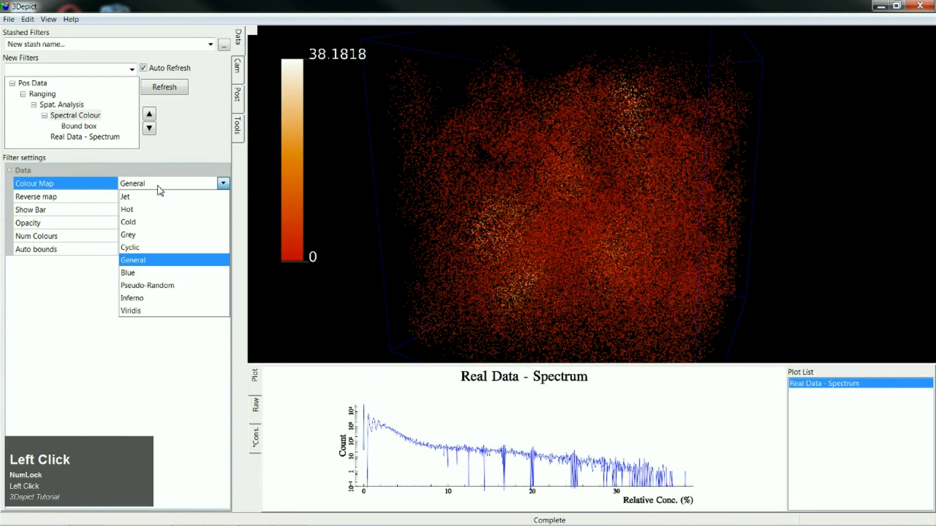
{"action": "left_click", "coordinate": [154, 298]}
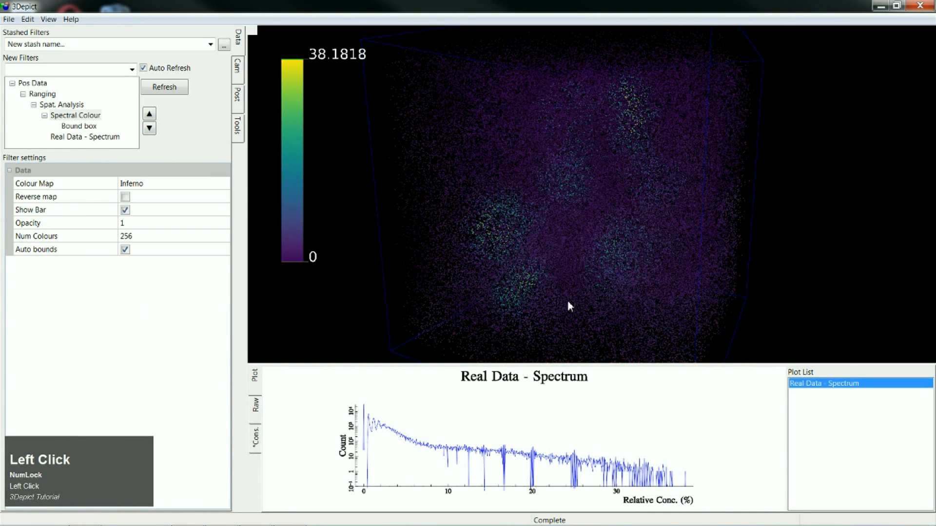
{"action": "left_click_drag", "start_coordinate": [568, 301], "coordinate": [694, 296]}
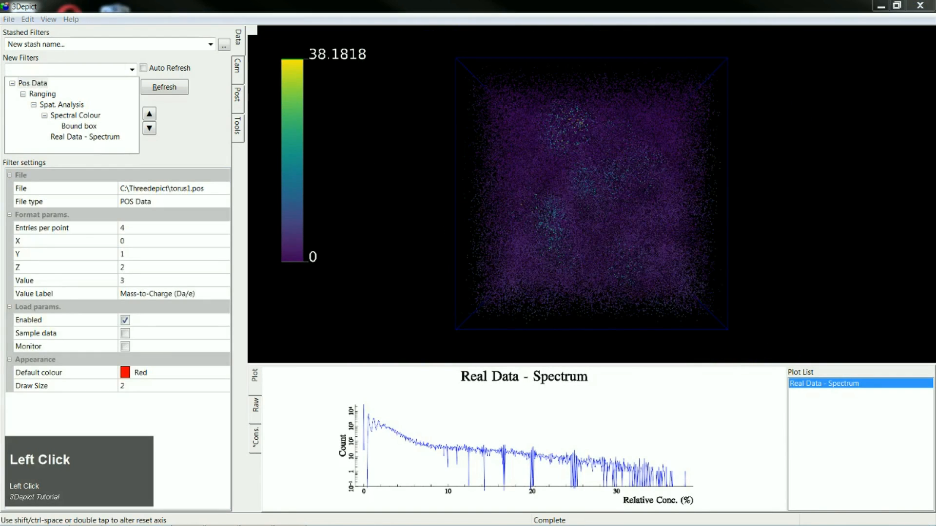
- Add an Ion Transform filter directly under Pos Data
{"action": "left_click", "coordinate": [34, 83]}
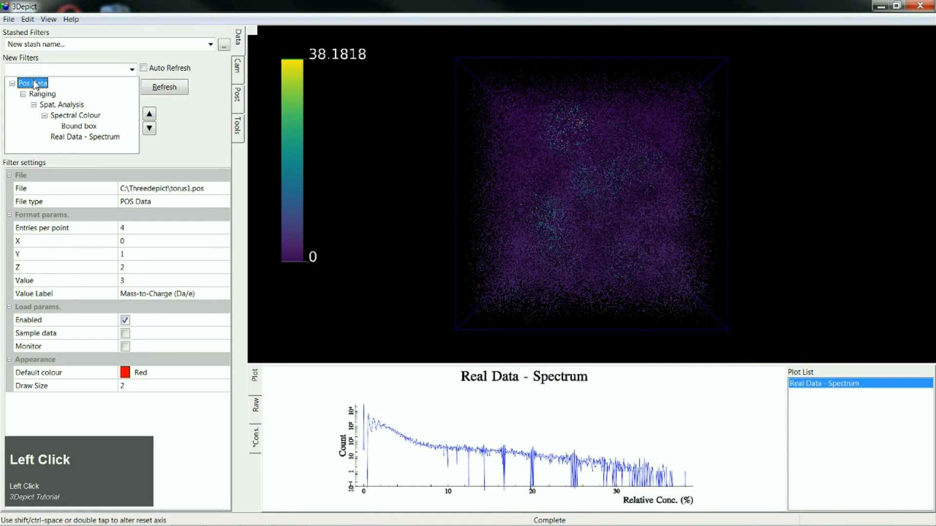
{"action": "left_click", "coordinate": [132, 70]}
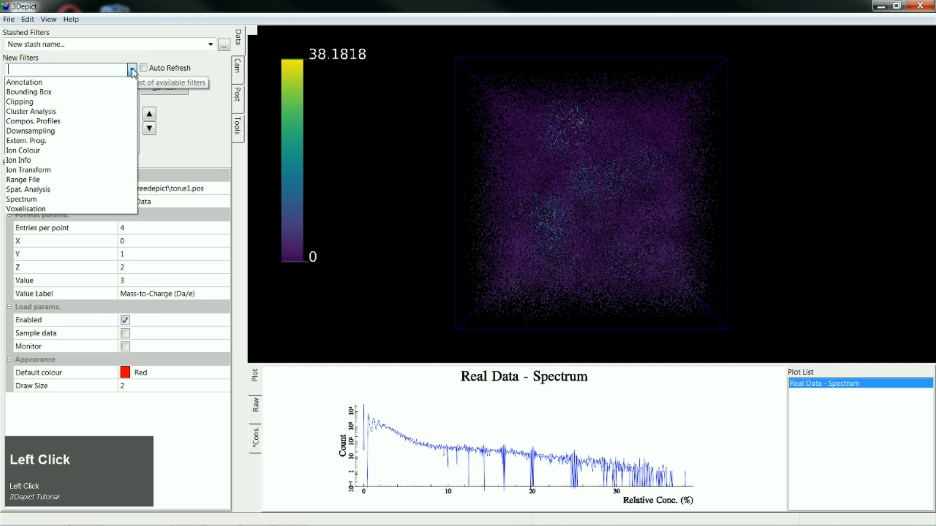
{"action": "left_click", "coordinate": [68, 171]}
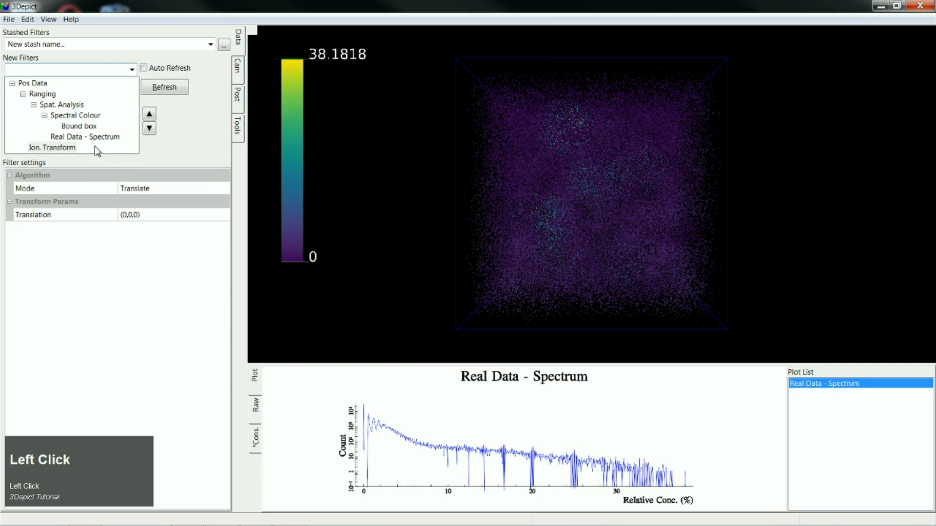
{"action": "left_click", "coordinate": [33, 83]}
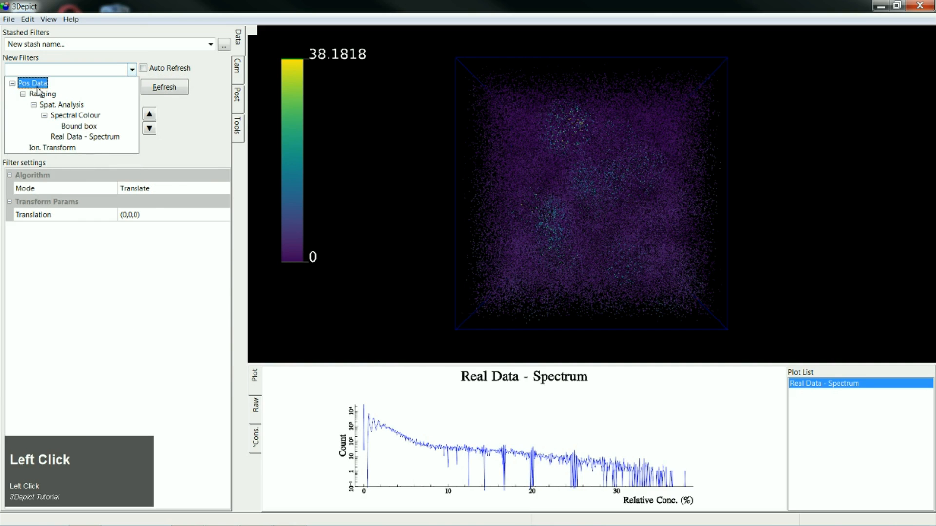
- Add a second Ion Transform filter directly under Pos Data
{"action": "left_click", "coordinate": [133, 73]}
{"action": "left_click", "coordinate": [55, 173]}
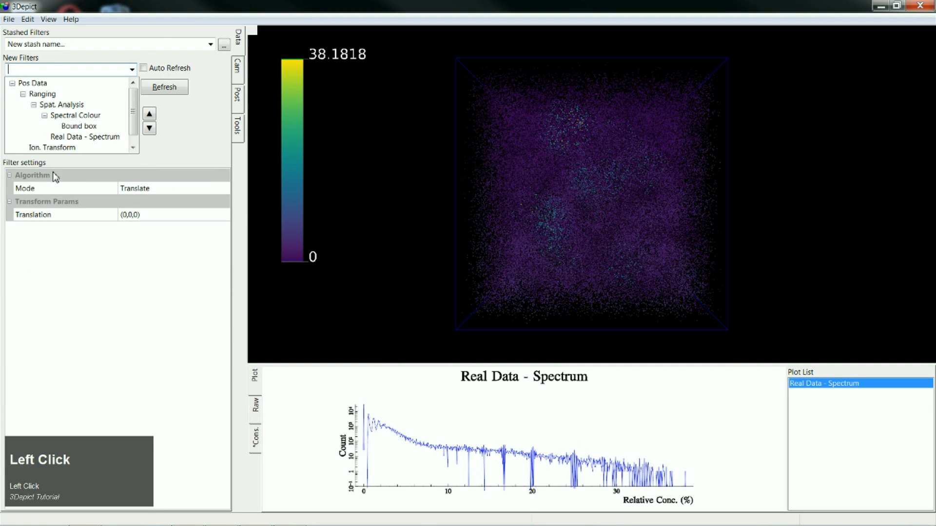
- Try to set the first Ion Transform filter's Translation to (18,0,0)
{"action": "left_click", "coordinate": [132, 148]}
{"action": "left_click", "coordinate": [65, 138]}
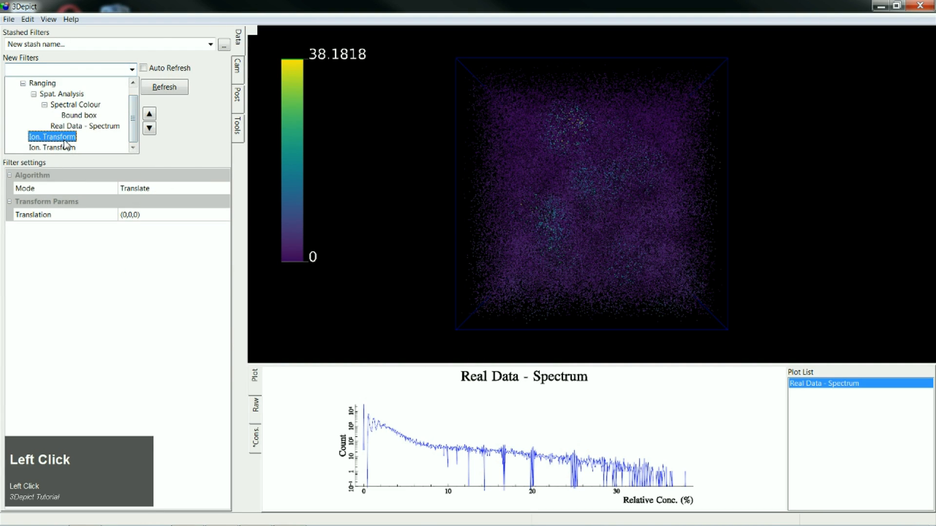
{"action": "left_click", "coordinate": [128, 215]}
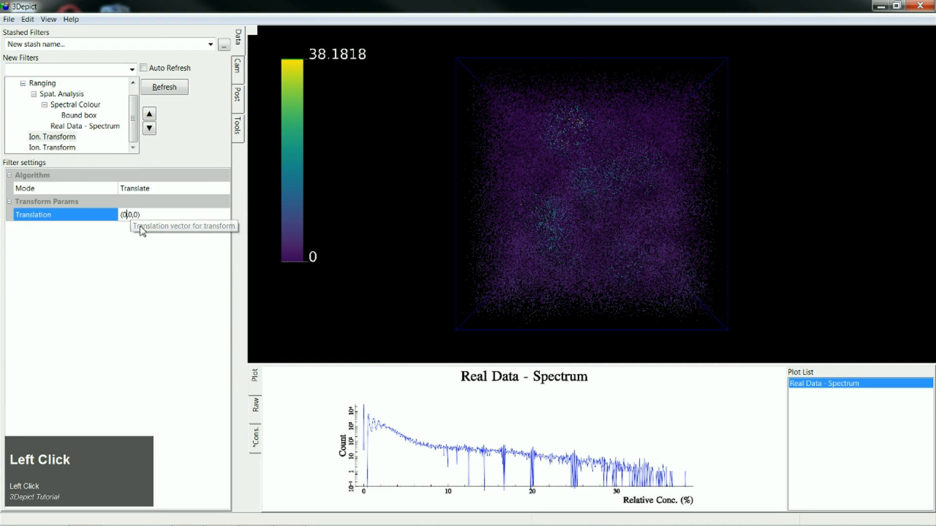
{"action": "key", "text": "BackSpace"}
{"action": "key", "text": "BackSpace"}
{"action": "type", "text": "18"}
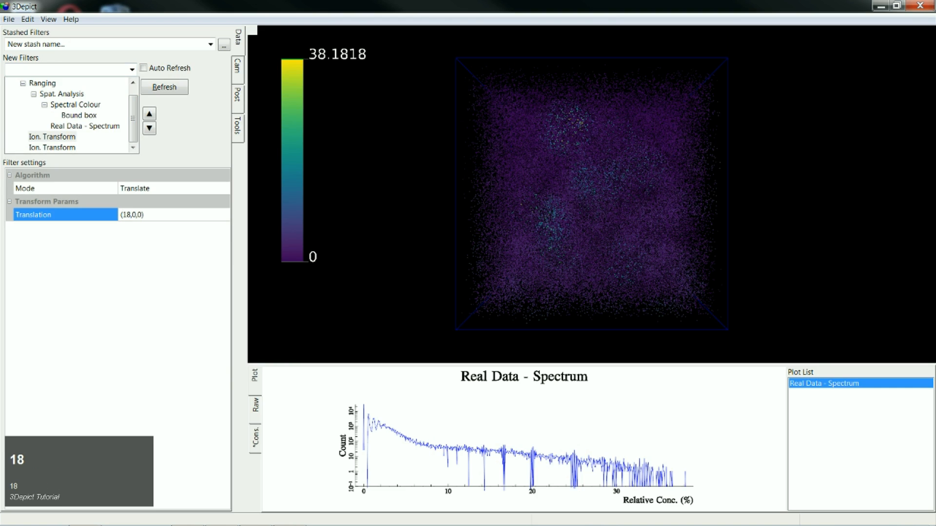
- Set the second Ion Transform filter's Mode to Value Shuffle
{"action": "left_click", "coordinate": [52, 147]}
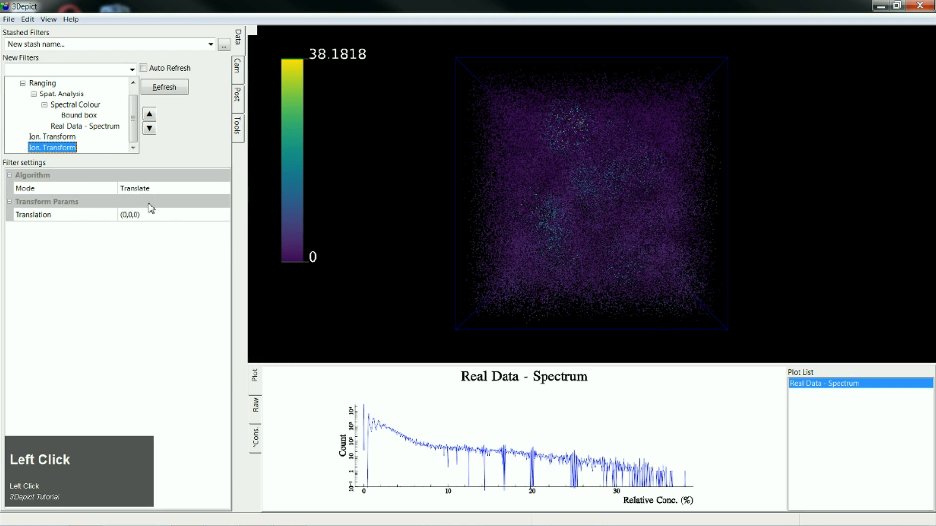
{"action": "left_click", "coordinate": [163, 190]}
{"action": "left_click", "coordinate": [168, 190]}
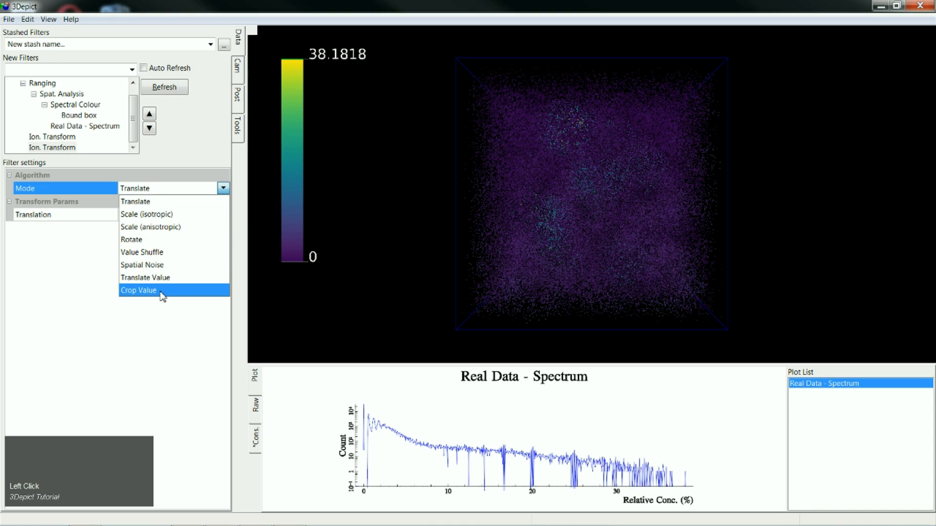
{"action": "left_click", "coordinate": [154, 257]}
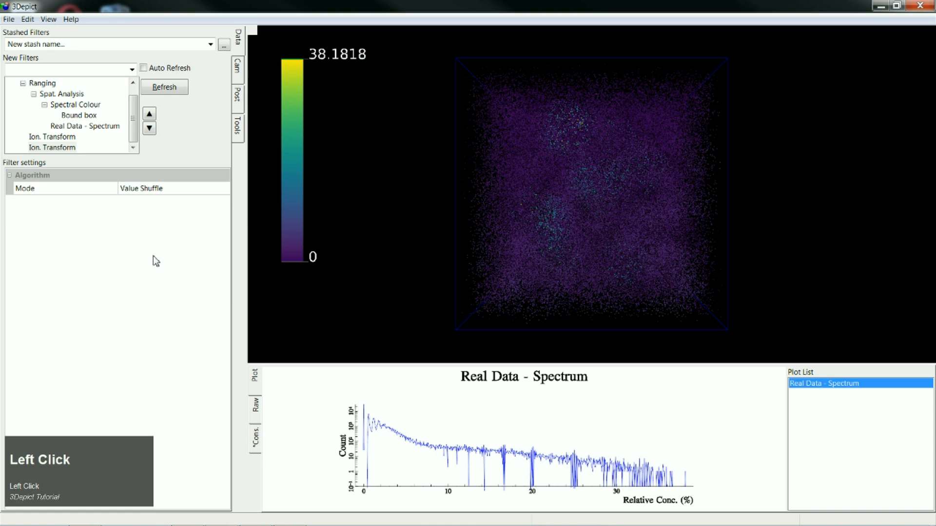
- Rename the first Ion Transform filter to "Ion. Transform -translate"
{"action": "left_click", "coordinate": [62, 140]}
{"action": "left_click", "coordinate": [65, 142]}
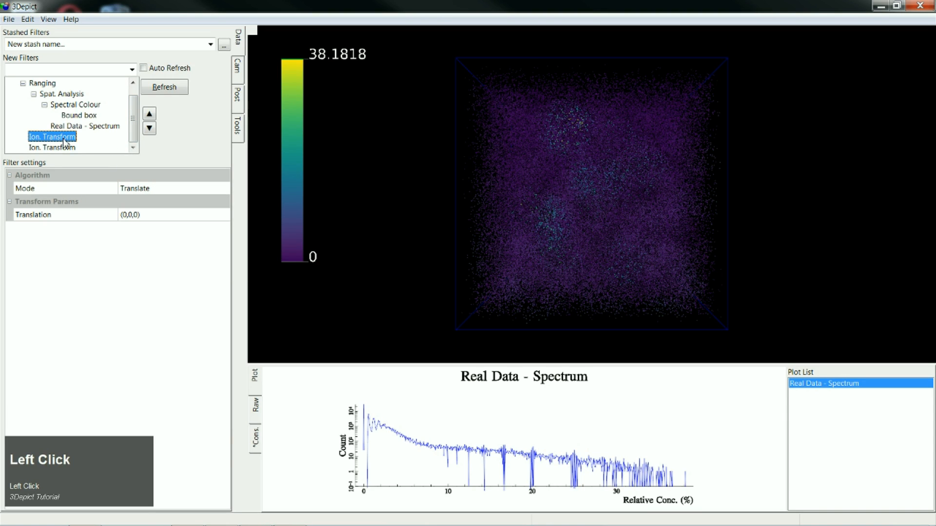
{"action": "left_click", "coordinate": [65, 141]}
{"action": "left_click", "coordinate": [79, 139]}
{"action": "type", "text": "-trans"}
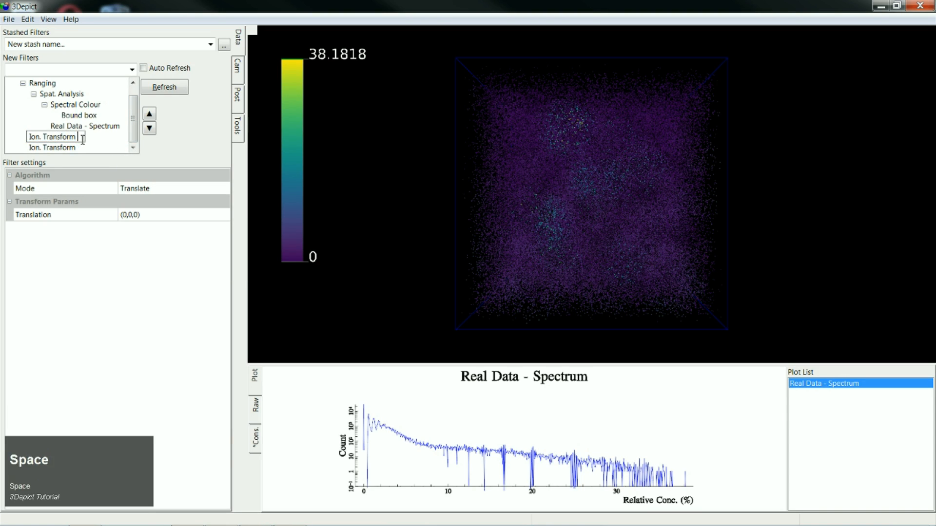
{"action": "type", "text": "late"}
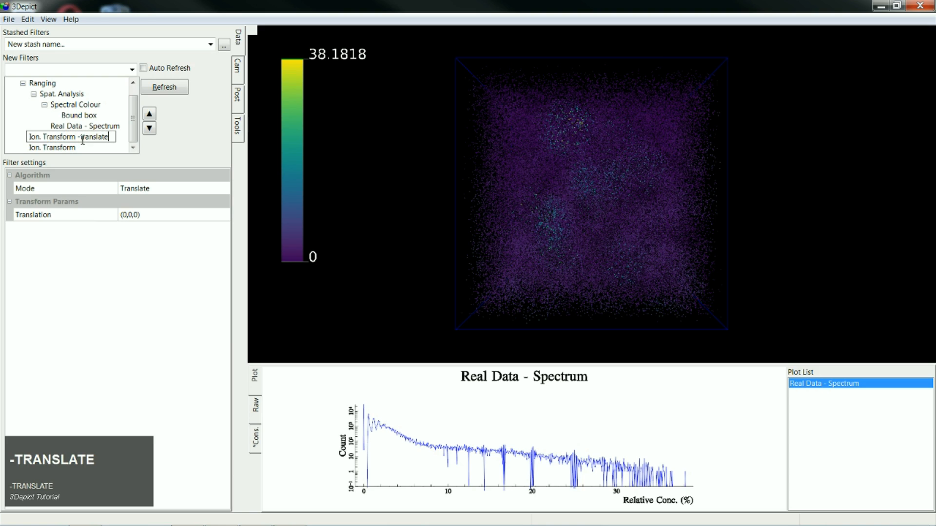
- Rename the Value Shuffle transform filter to "Ion. Transform - shuffle"
{"action": "left_click", "coordinate": [77, 151]}
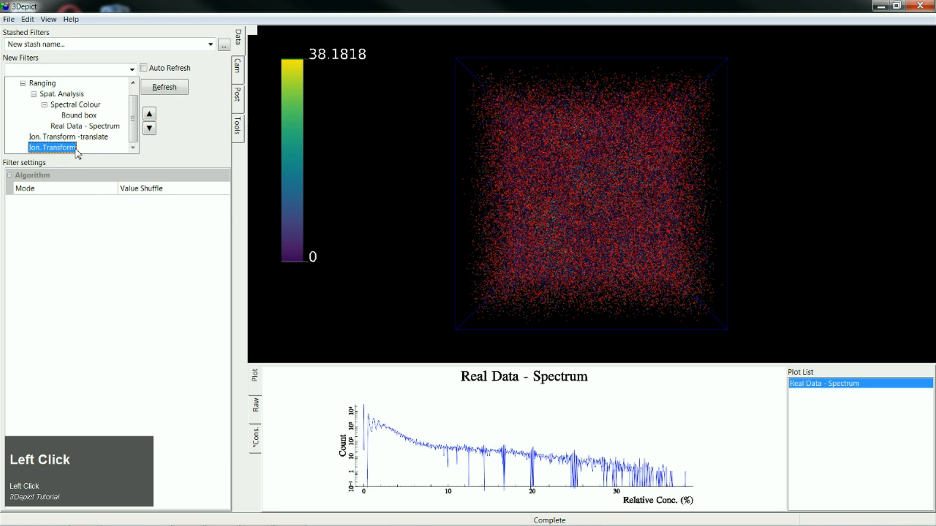
{"action": "left_click", "coordinate": [77, 152]}
{"action": "left_click", "coordinate": [81, 151]}
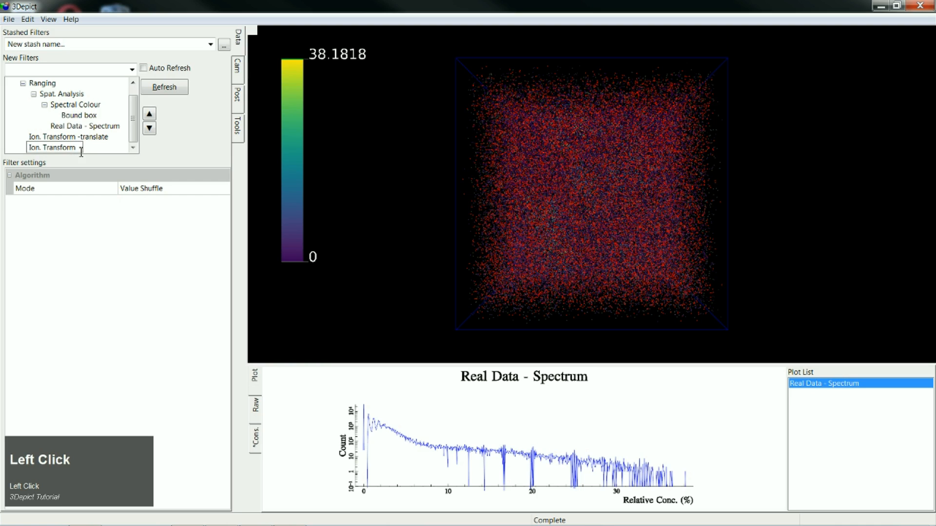
{"action": "type", "text": "-shuff"}
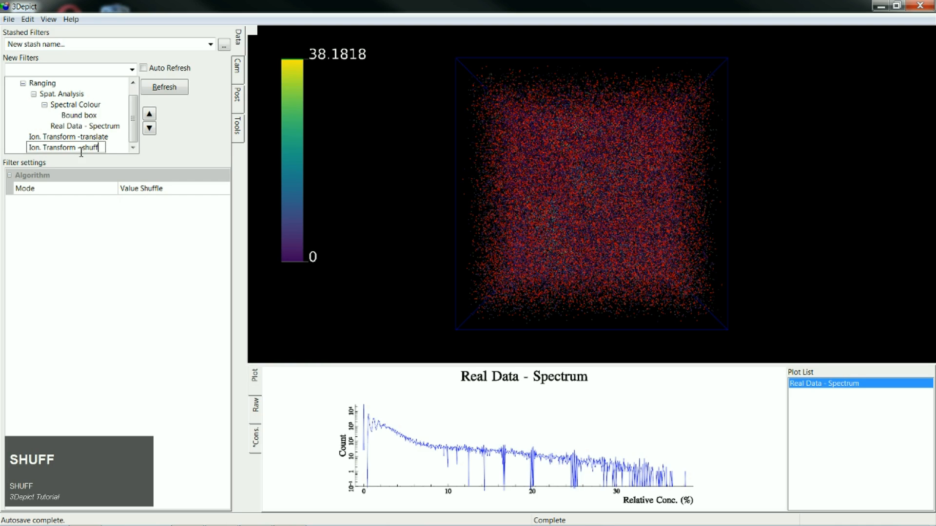
{"action": "type", "text": "le"}
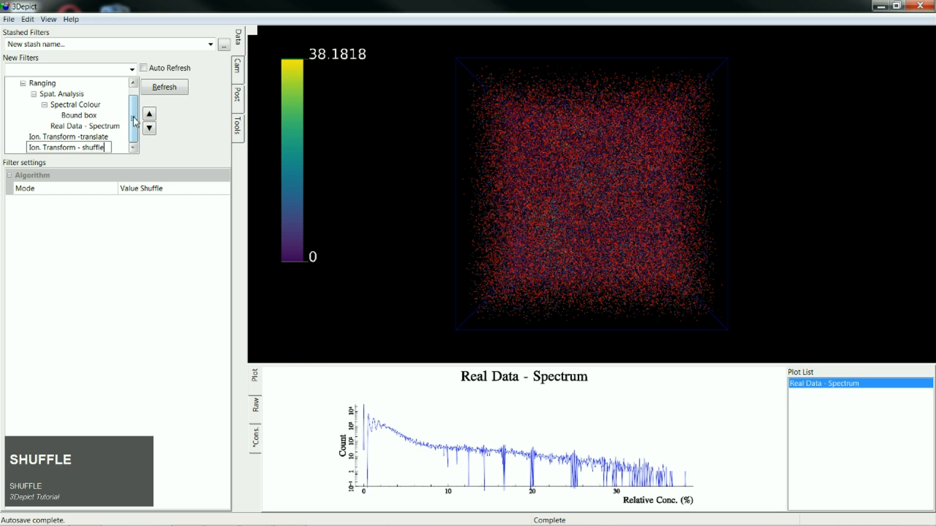
- Copy the Ranging branch under Ion. Transform - shuffle and move the original branch under Ion. Transform -translate
{"action": "left_click_drag", "start_coordinate": [133, 117], "coordinate": [136, 94]}
{"action": "left_click", "coordinate": [46, 94]}
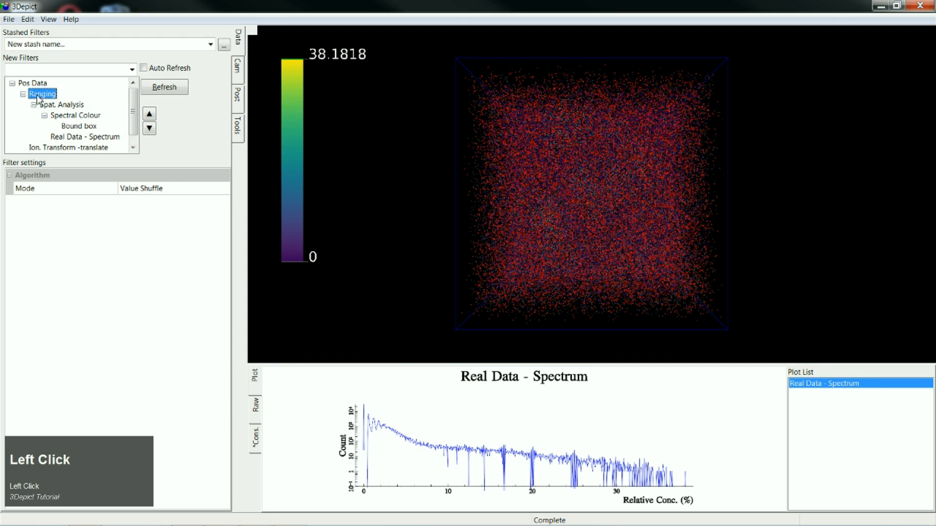
{"action": "left_click", "coordinate": [23, 94]}
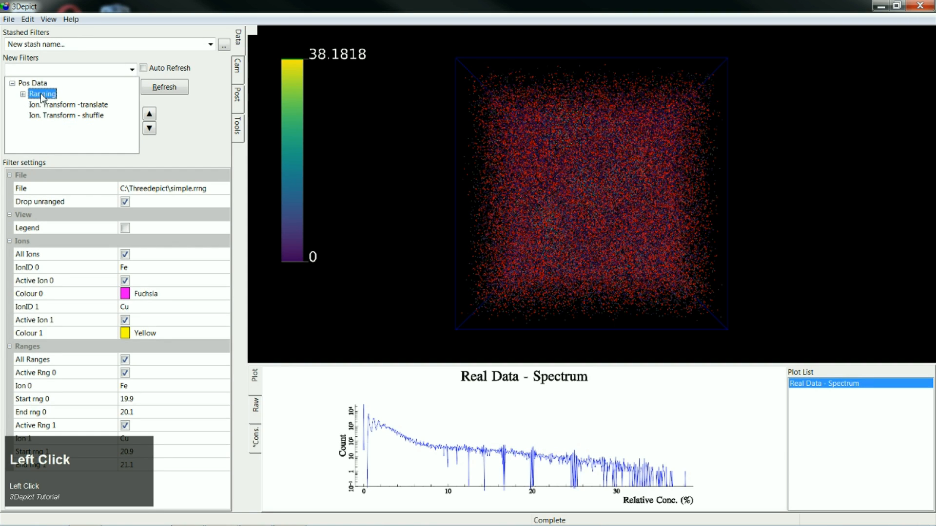
{"action": "left_click_drag", "start_coordinate": [42, 96], "coordinate": [94, 120], "text": "ctrl"}
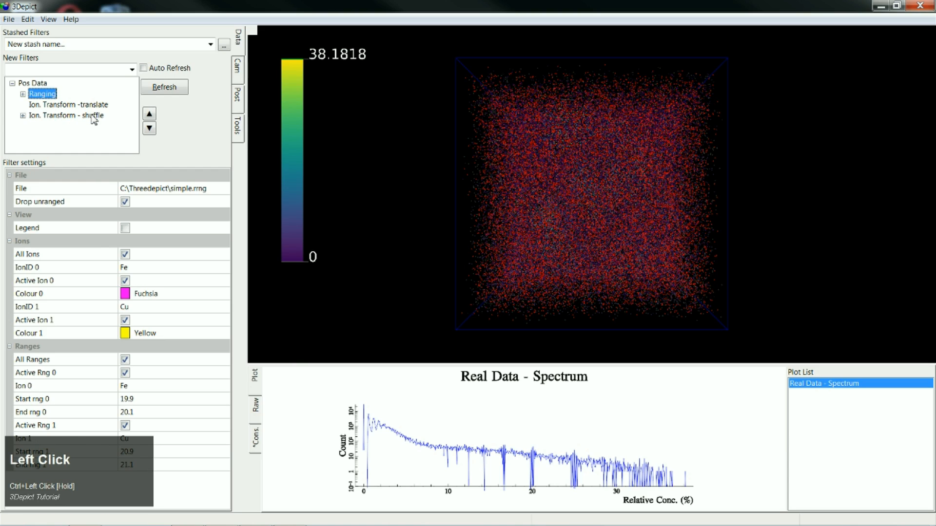
{"action": "left_click_drag", "start_coordinate": [42, 96], "coordinate": [62, 106]}
{"action": "left_click", "coordinate": [22, 116]}
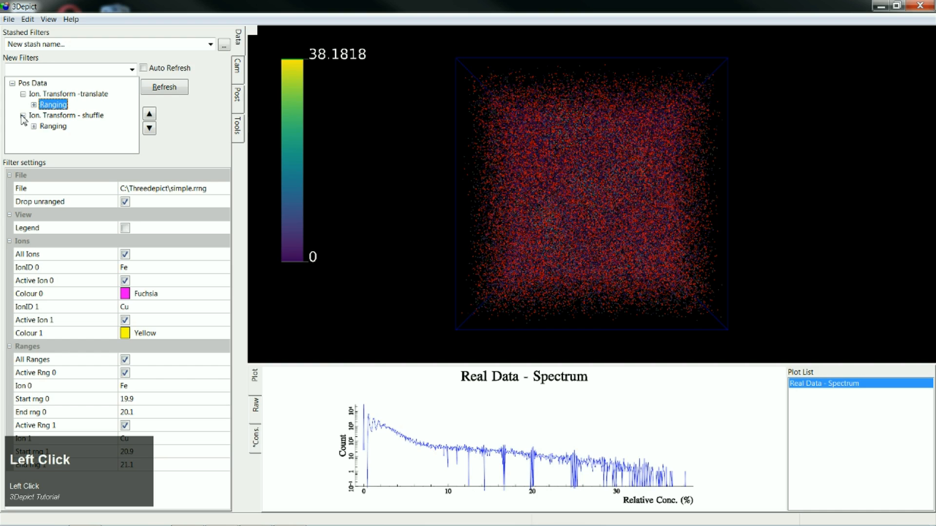
- Recompute the rearranged filter tree and inspect the overlaid ion volumes from an angle
{"action": "left_click", "coordinate": [156, 91]}
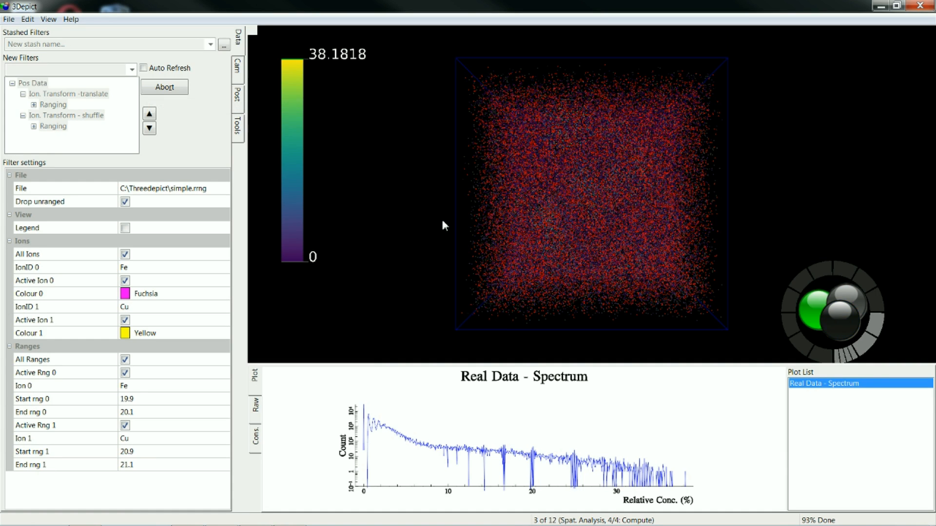
{"action": "left_click_drag", "start_coordinate": [442, 222], "coordinate": [478, 276]}
{"action": "scroll", "coordinate": [505, 276], "scroll_direction": "down", "scroll_amount": 4}
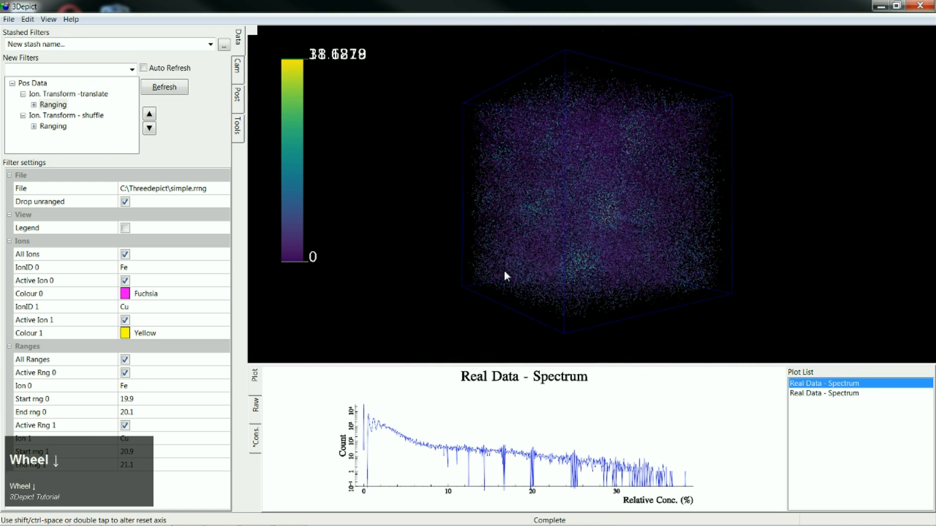
- Set the Ion. Transform -translate filter's Translation to (18,0,0) and inspect the recomputed volumes side by side
{"action": "left_click", "coordinate": [42, 120]}
{"action": "left_click", "coordinate": [71, 94]}
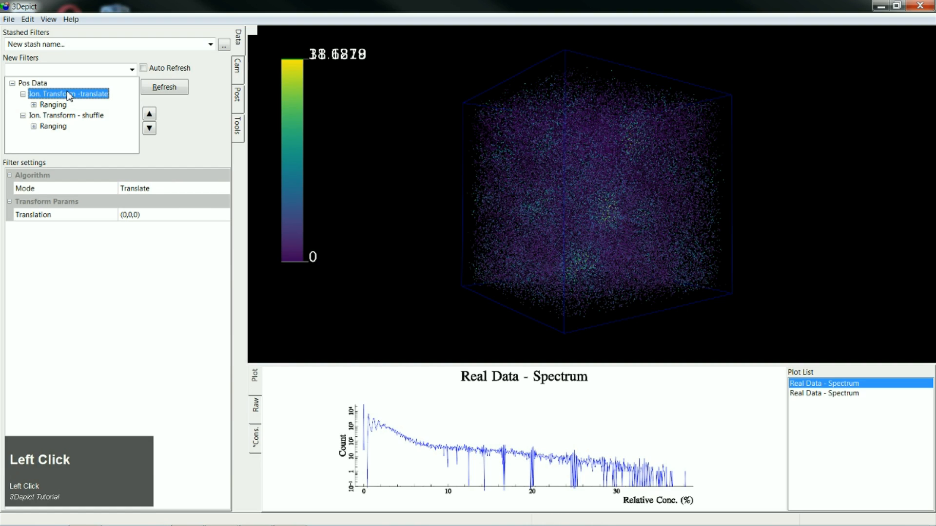
{"action": "left_click", "coordinate": [129, 215]}
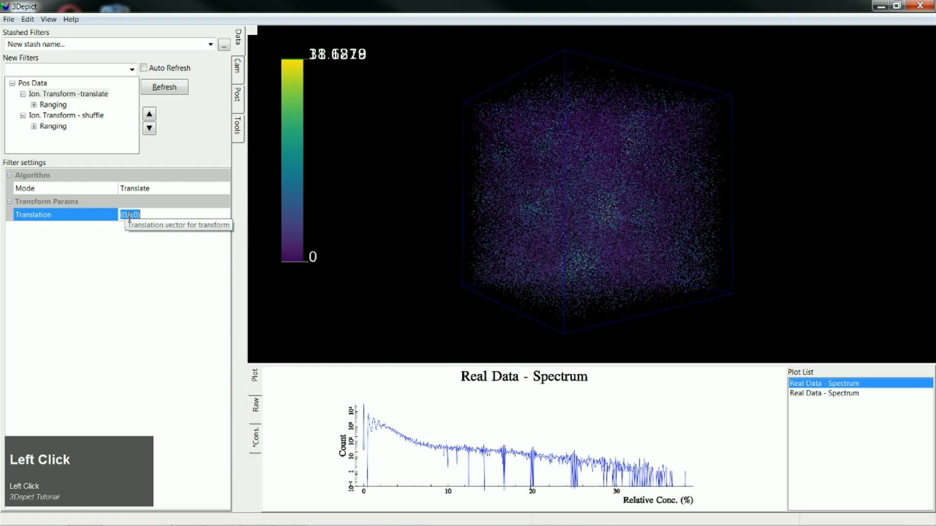
{"action": "type", "text": "18"}
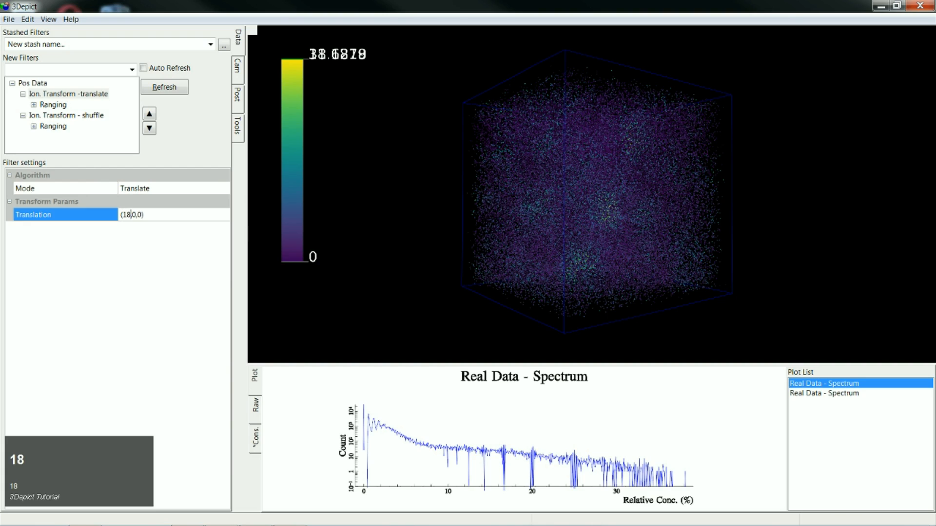
{"action": "key", "text": "Return"}
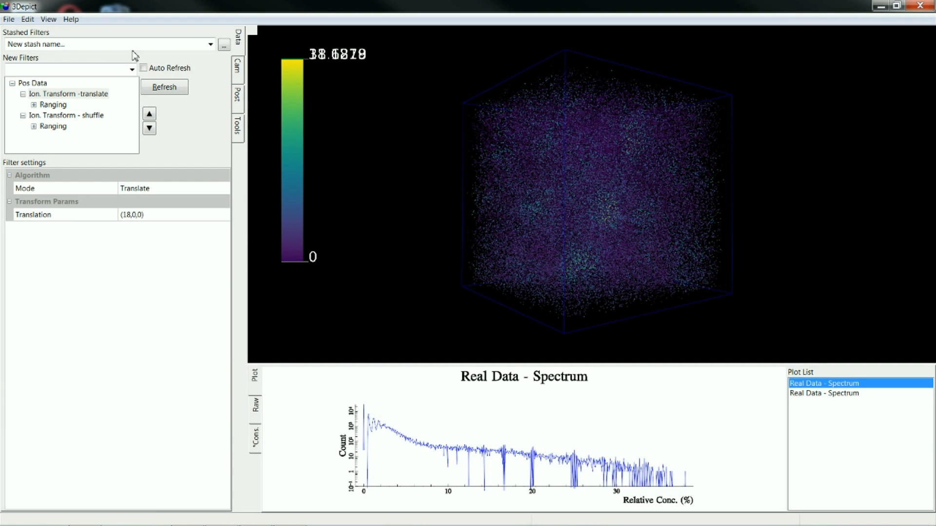
{"action": "left_click", "coordinate": [157, 84]}
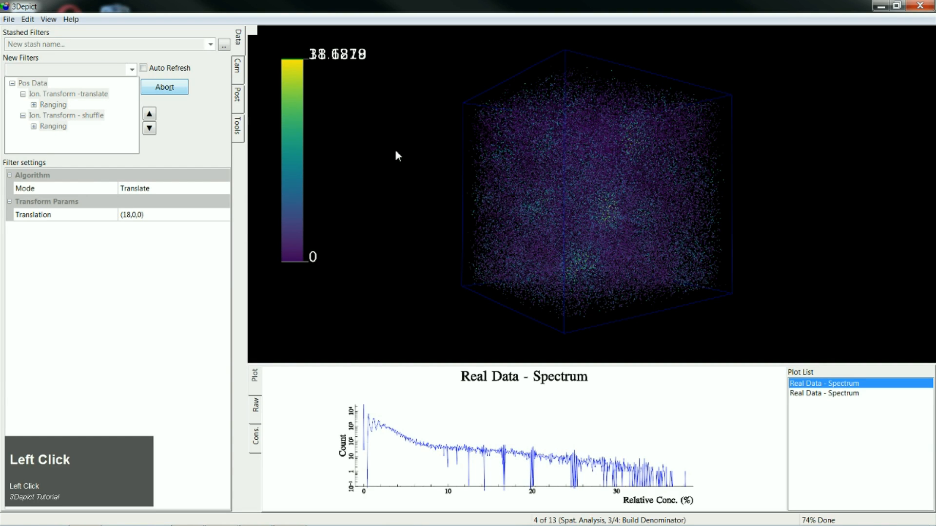
{"action": "key", "text": "space"}
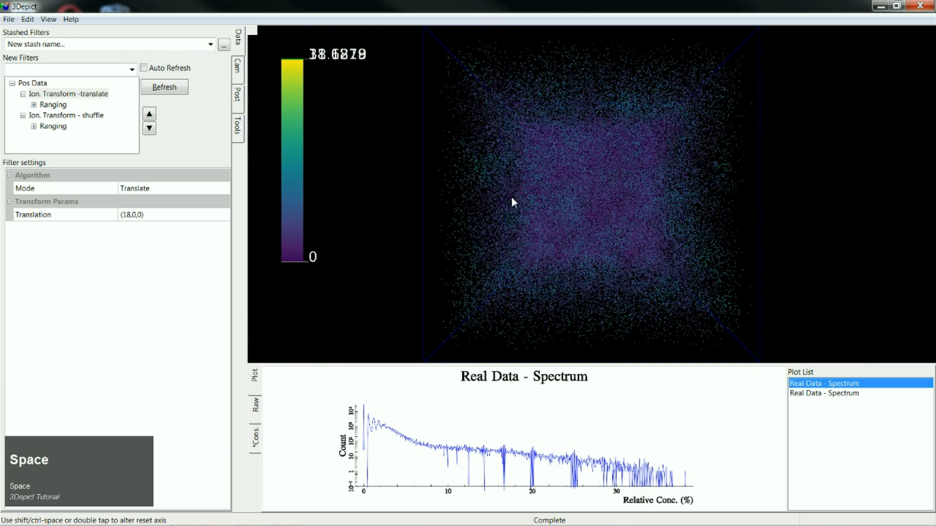
{"action": "left_click", "coordinate": [445, 267]}
{"action": "left_click_drag", "start_coordinate": [444, 267], "coordinate": [632, 272]}
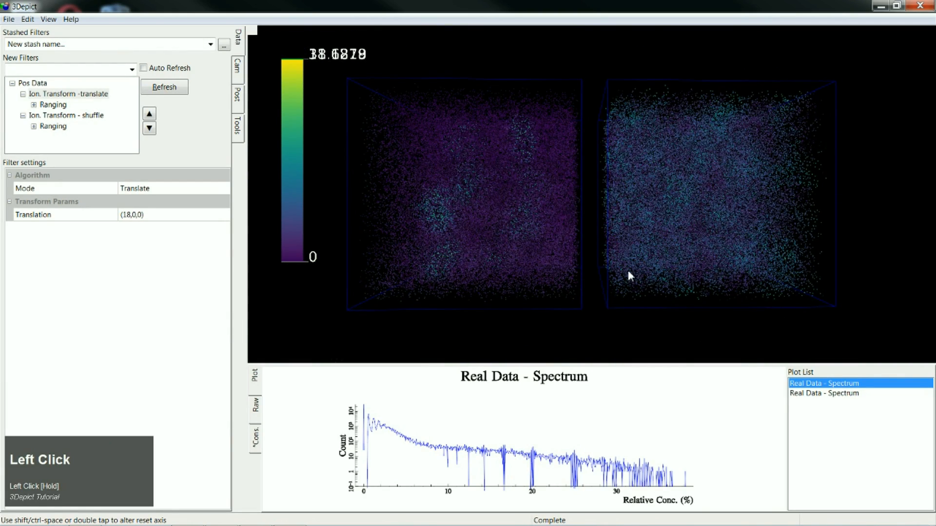
- Turn off Auto bounds for the translated branch's Spectral Colour filter and set its Map end to 40
{"action": "left_click", "coordinate": [33, 104]}
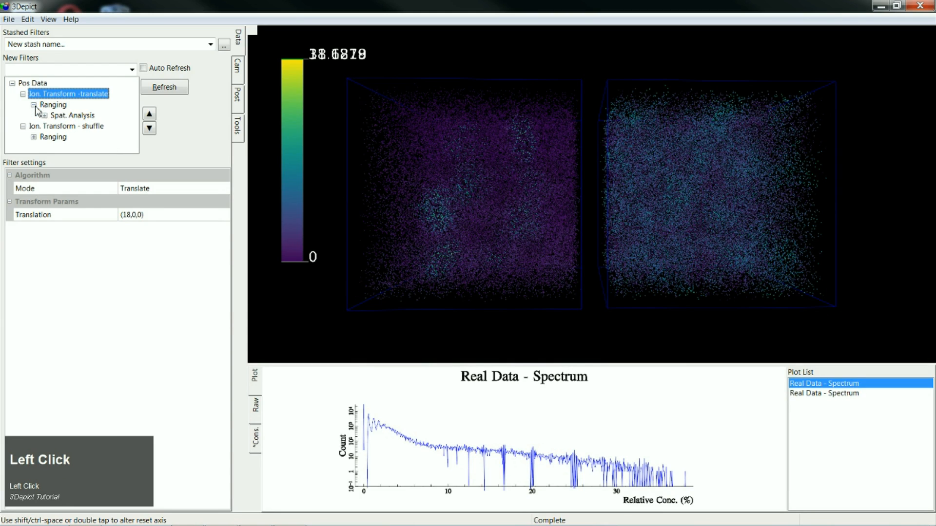
{"action": "left_click", "coordinate": [34, 136]}
{"action": "left_click", "coordinate": [55, 147]}
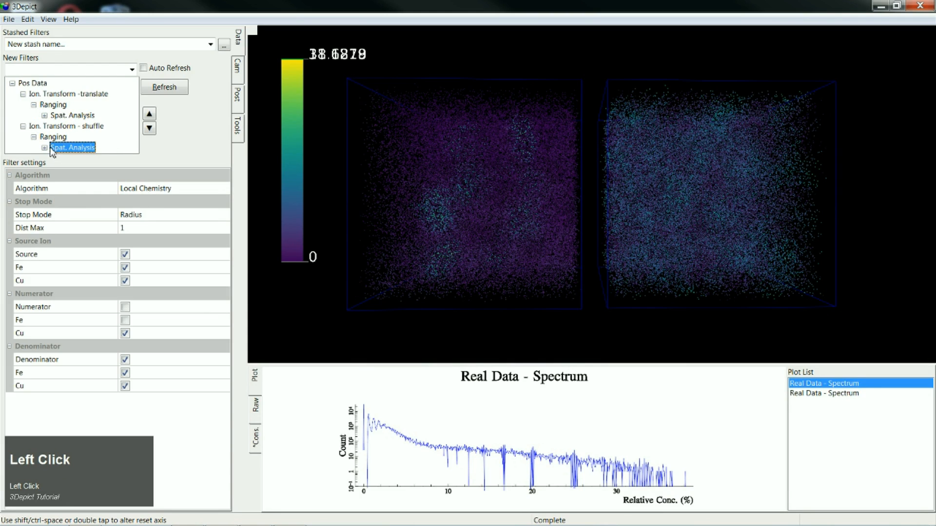
{"action": "left_click", "coordinate": [44, 148]}
{"action": "left_click", "coordinate": [44, 84]}
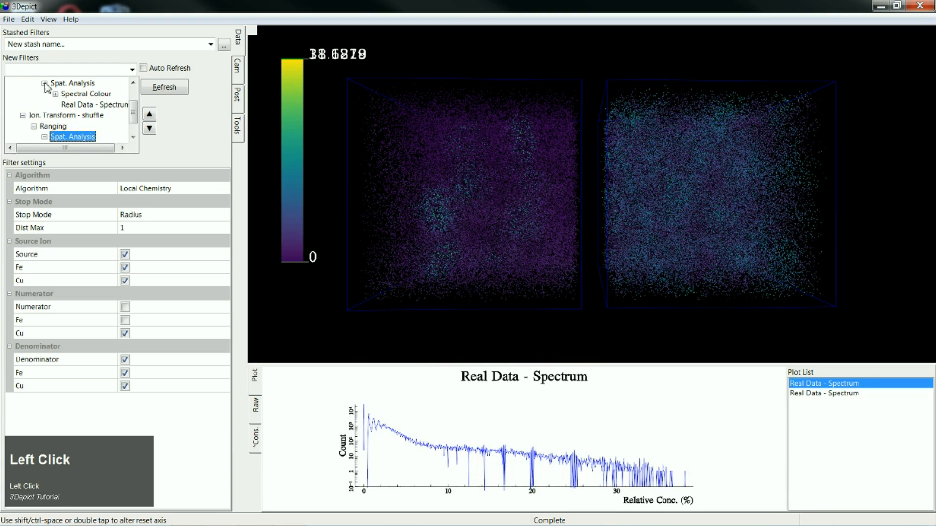
{"action": "left_click", "coordinate": [95, 94]}
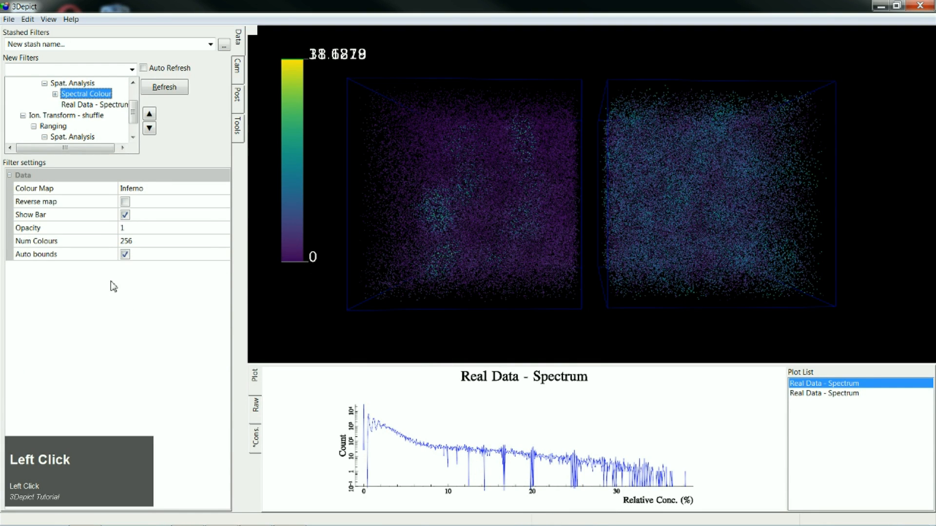
{"action": "left_click", "coordinate": [125, 254]}
{"action": "left_click", "coordinate": [156, 282]}
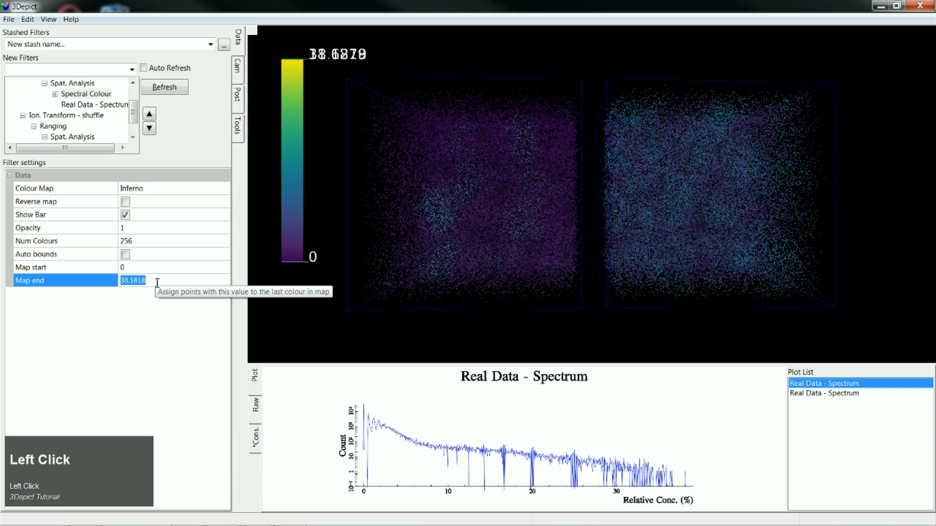
{"action": "type", "text": "40"}
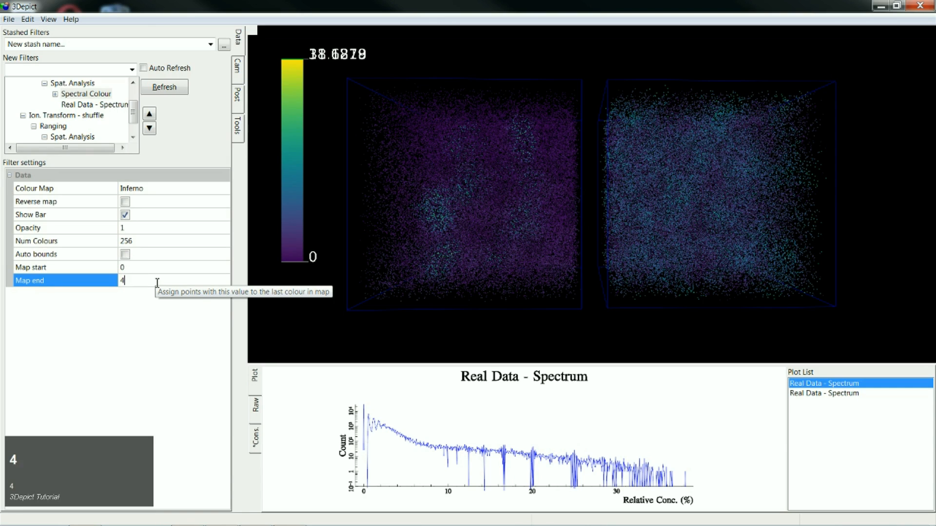
- Turn off Auto bounds for the shuffled branch's Spectral Colour filter and set its Map end to 40
{"action": "left_click", "coordinate": [133, 137]}
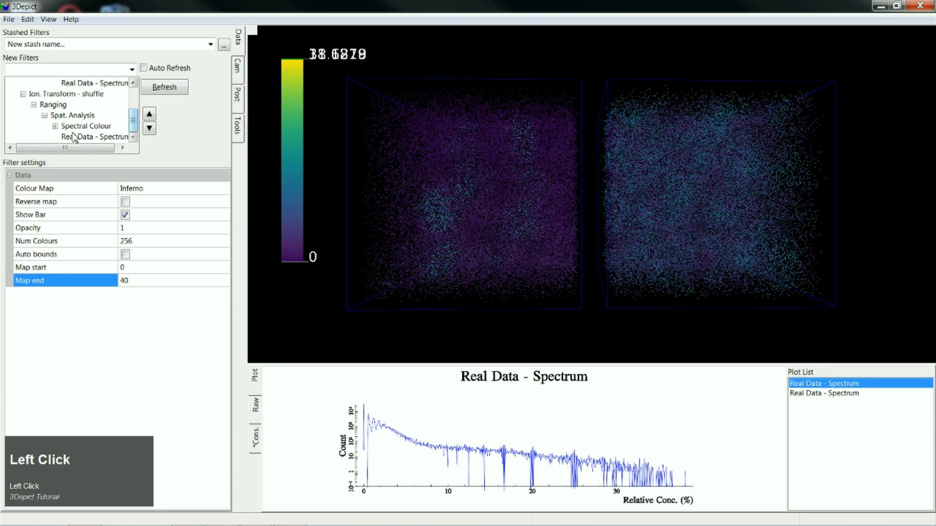
{"action": "left_click", "coordinate": [55, 126]}
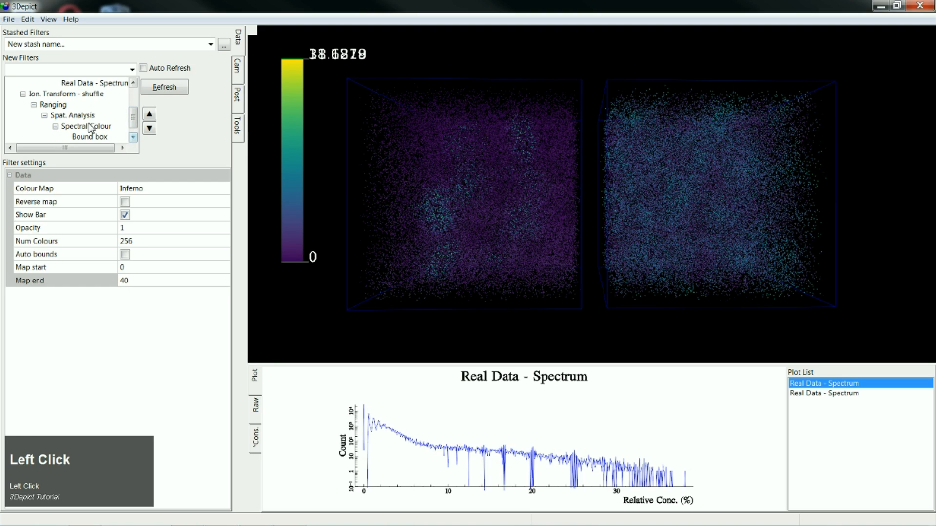
{"action": "left_click", "coordinate": [91, 128]}
{"action": "left_click", "coordinate": [128, 253]}
{"action": "left_click", "coordinate": [138, 280]}
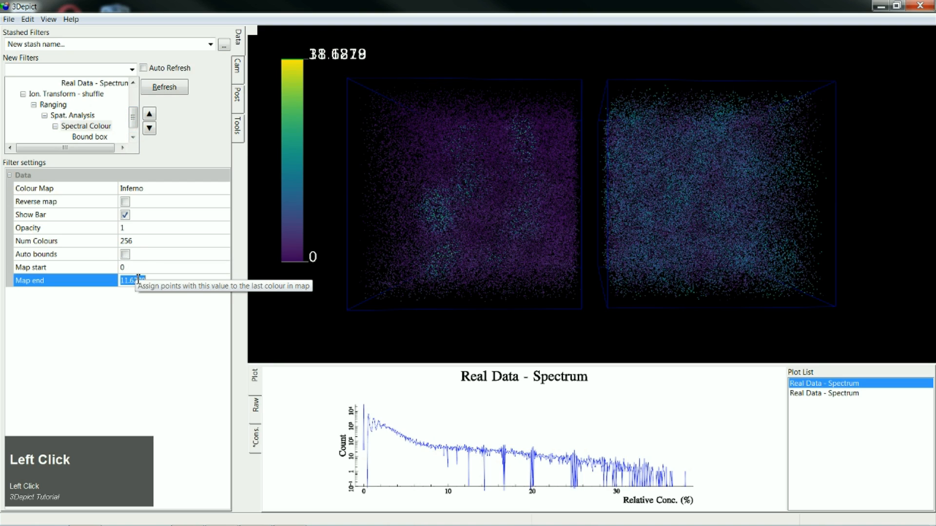
{"action": "type", "text": "40"}
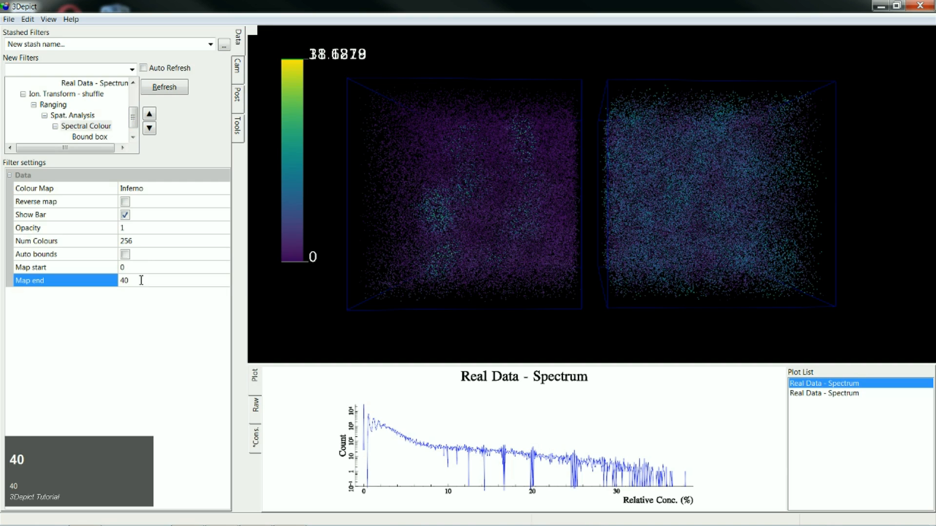
- Hide the colour bar of the shuffled branch's Spectral Colour filter, then recompute the tree and inspect both volumes from an angle
{"action": "left_click", "coordinate": [125, 215]}
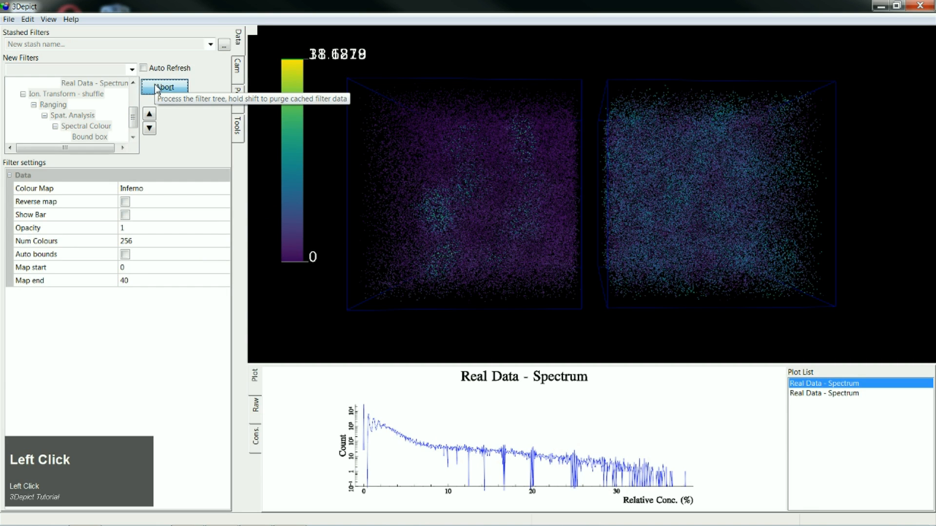
{"action": "left_click", "coordinate": [156, 88]}
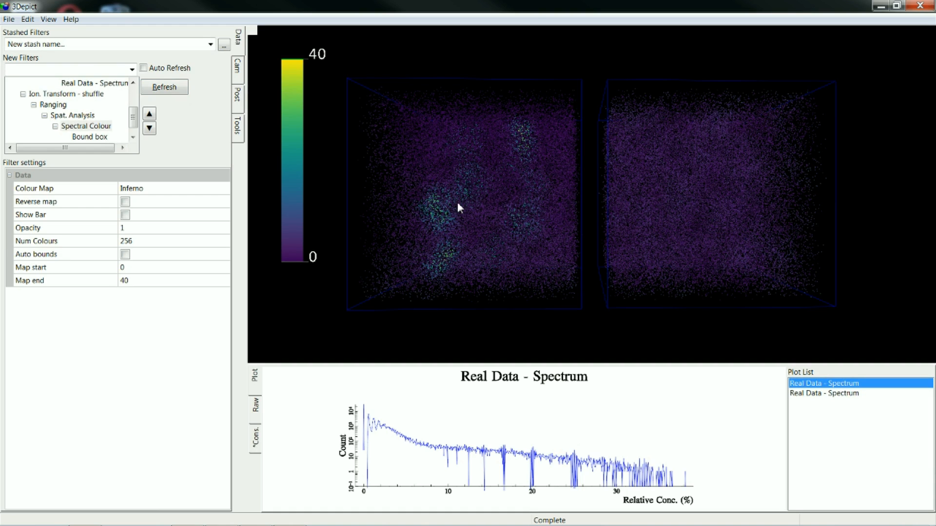
{"action": "left_click_drag", "start_coordinate": [517, 268], "coordinate": [473, 213]}
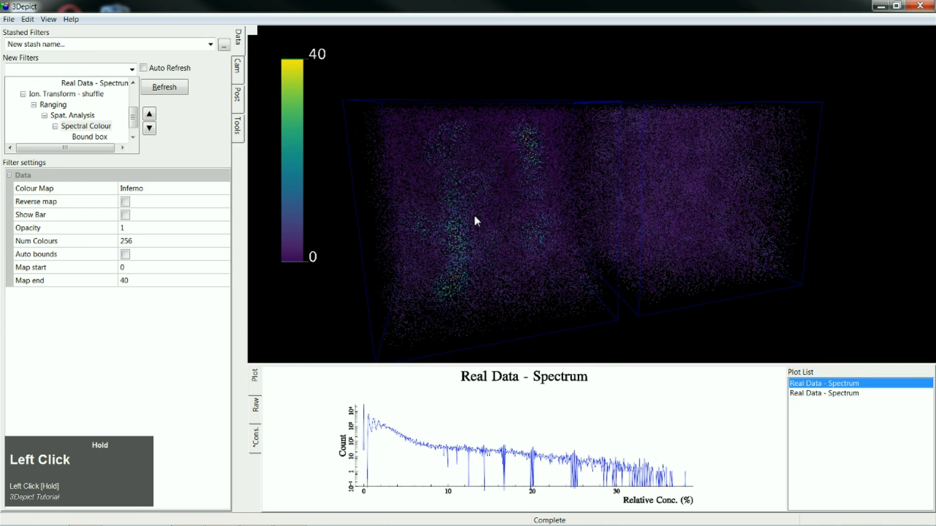
- Rename the shuffled branch's spectrum filter as Rand Data - Spectrum
{"action": "left_click_drag", "start_coordinate": [136, 119], "coordinate": [136, 123]}
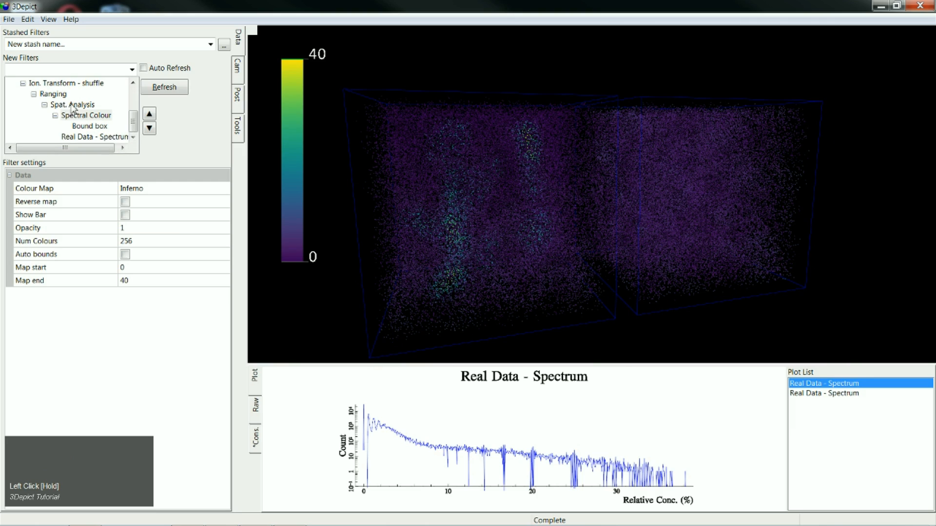
{"action": "left_click", "coordinate": [95, 137]}
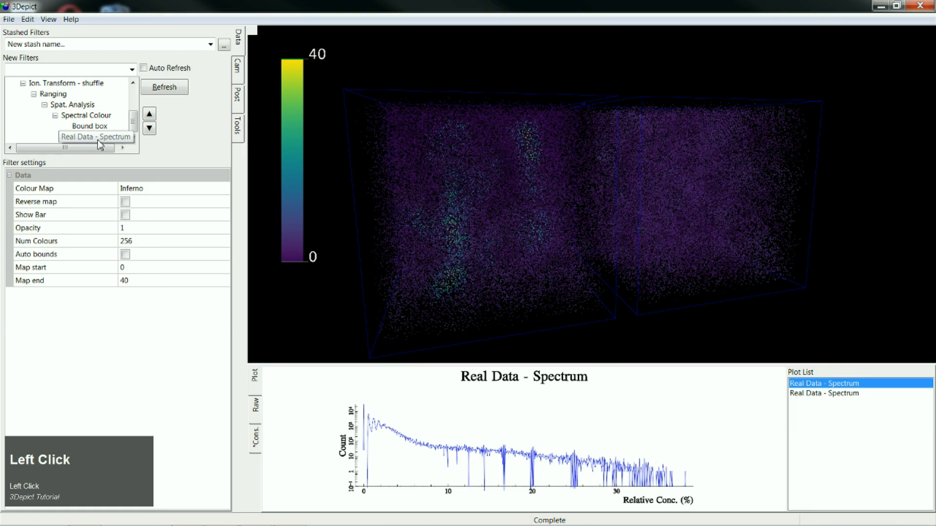
{"action": "left_click", "coordinate": [84, 137]}
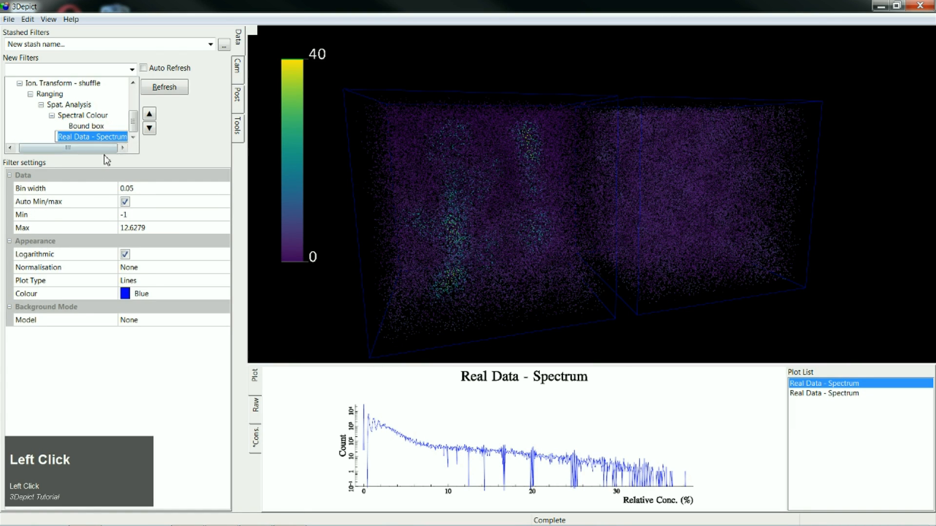
{"action": "left_click", "coordinate": [75, 137]}
{"action": "key", "text": "BackSpace"}
{"action": "key", "text": "BackSpace"}
{"action": "key", "text": "BackSpace"}
{"action": "key", "text": "BackSpace"}
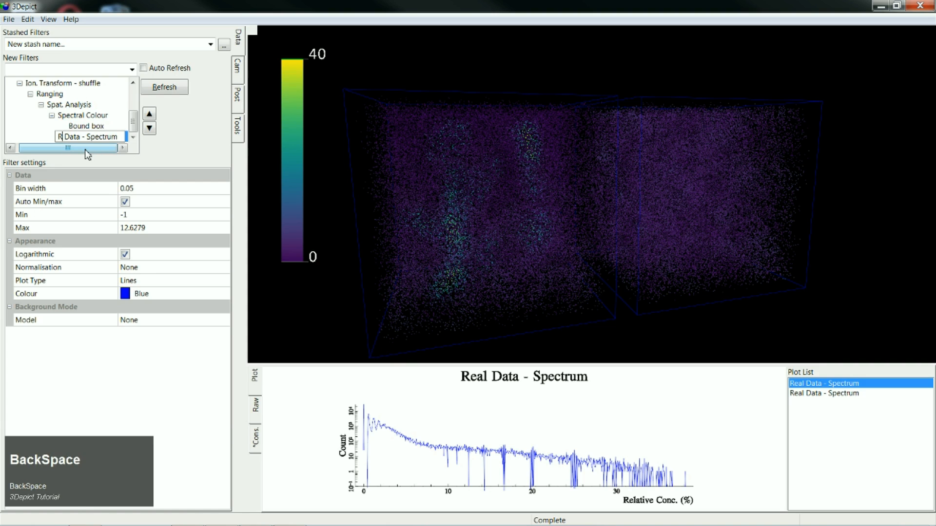
{"action": "type", "text": "Rand"}
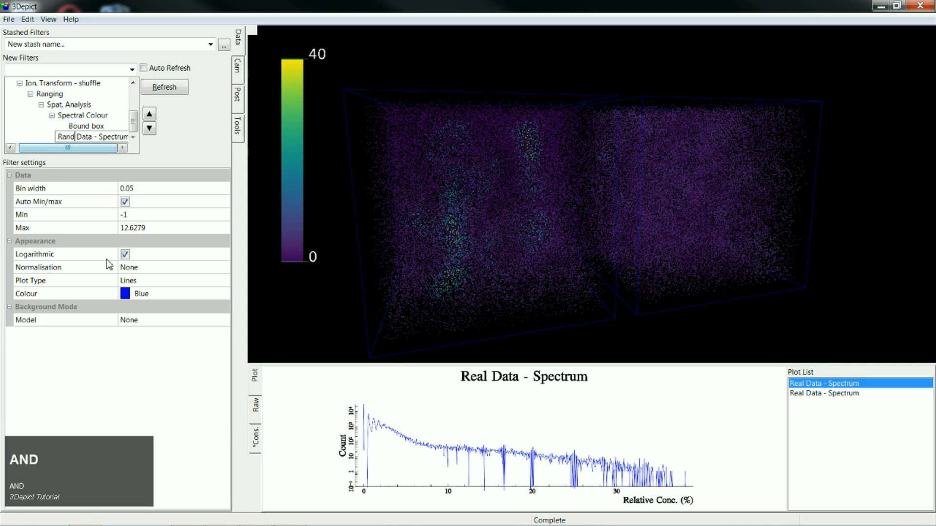
- Set the Rand Data - Spectrum filter's plot colour to red
{"action": "left_click", "coordinate": [126, 294]}
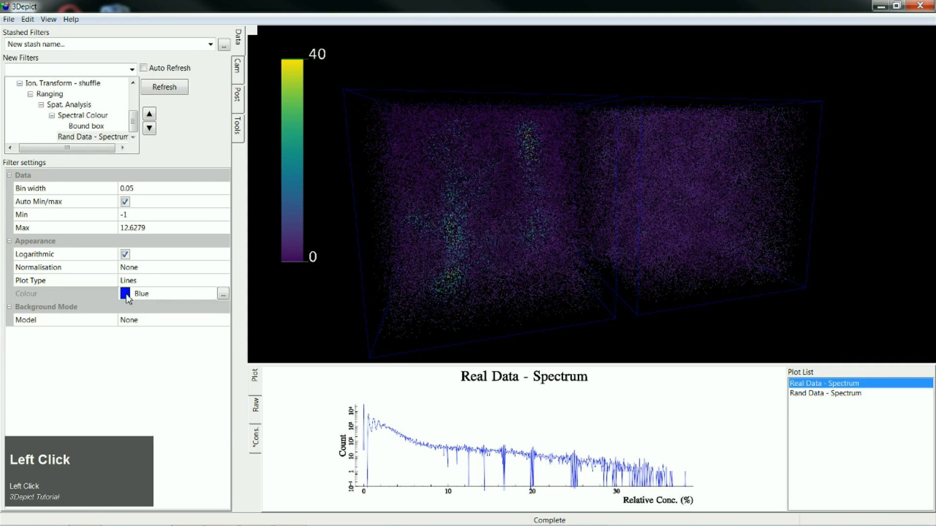
{"action": "left_click", "coordinate": [223, 294]}
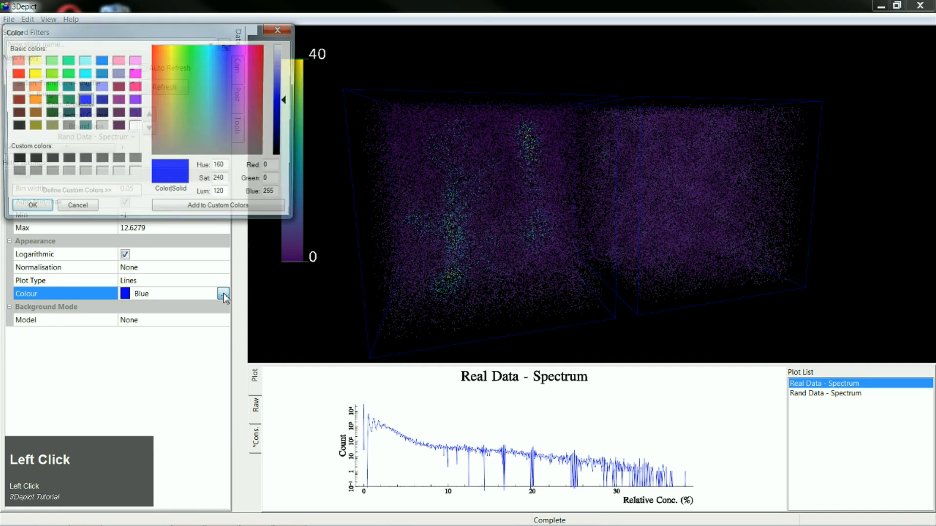
{"action": "left_click", "coordinate": [19, 73]}
{"action": "left_click", "coordinate": [32, 204]}
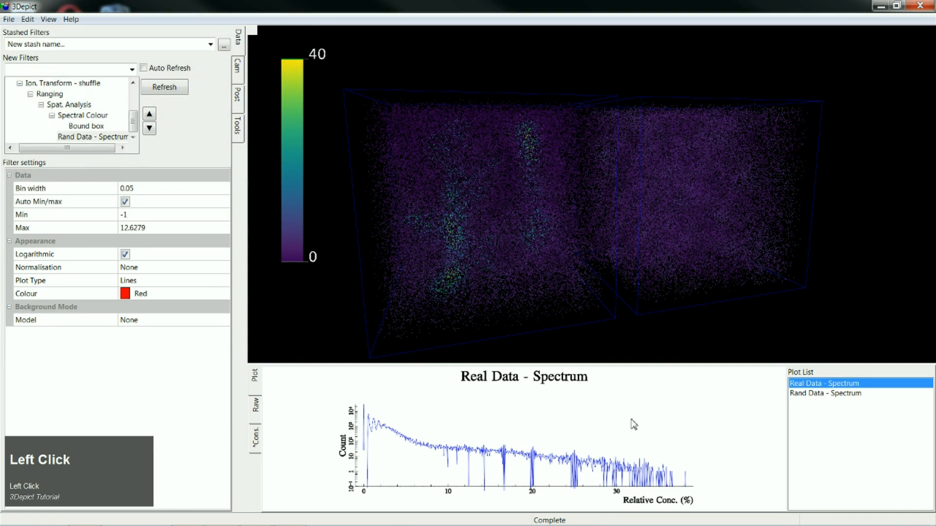
- Plot the Real Data and Rand Data spectra together with recomputed colours, and enlarge the plot area for comparison
{"action": "left_click", "coordinate": [833, 394], "text": "ctrl"}
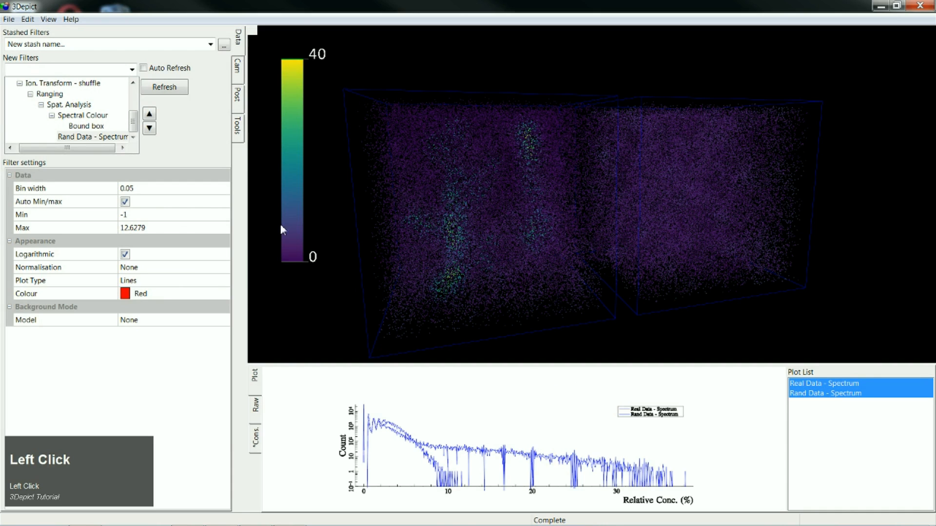
{"action": "left_click", "coordinate": [170, 90]}
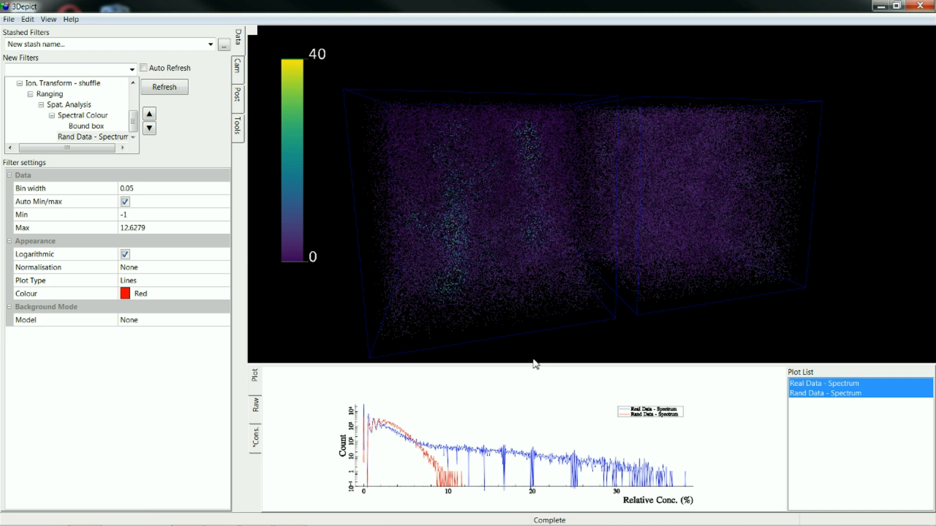
{"action": "left_click_drag", "start_coordinate": [535, 365], "coordinate": [537, 268]}
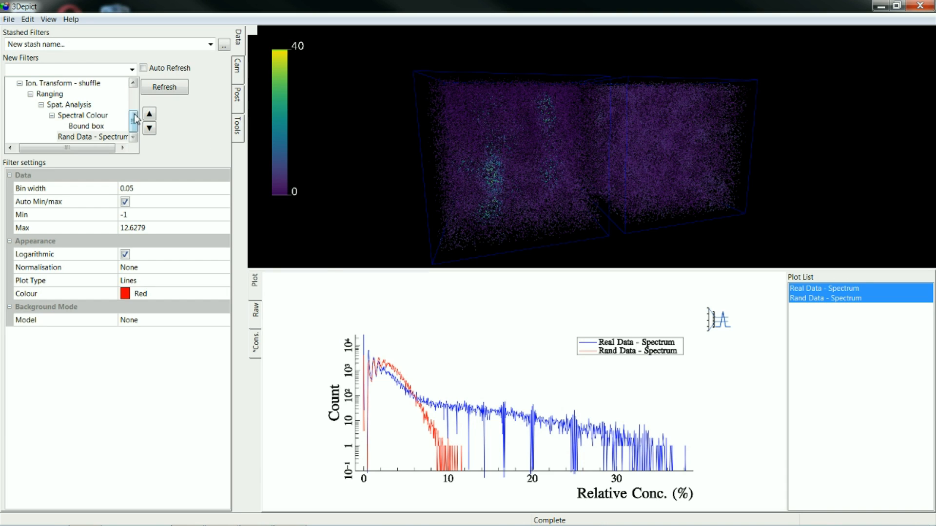
- Collapse the Ion. Transform - shuffle branch and add an Ion Transform filter under the translated branch's Spat. Analysis
{"action": "left_click_drag", "start_coordinate": [134, 121], "coordinate": [136, 114]}
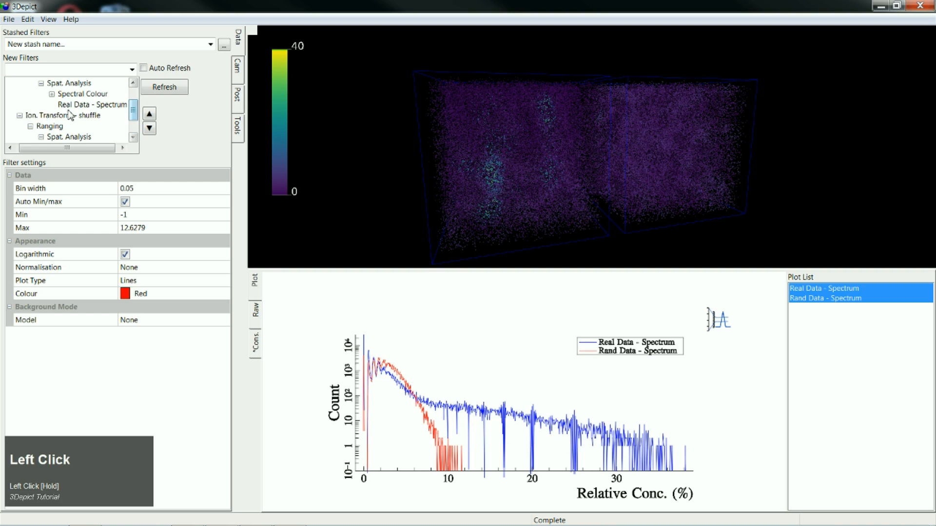
{"action": "left_click", "coordinate": [20, 121]}
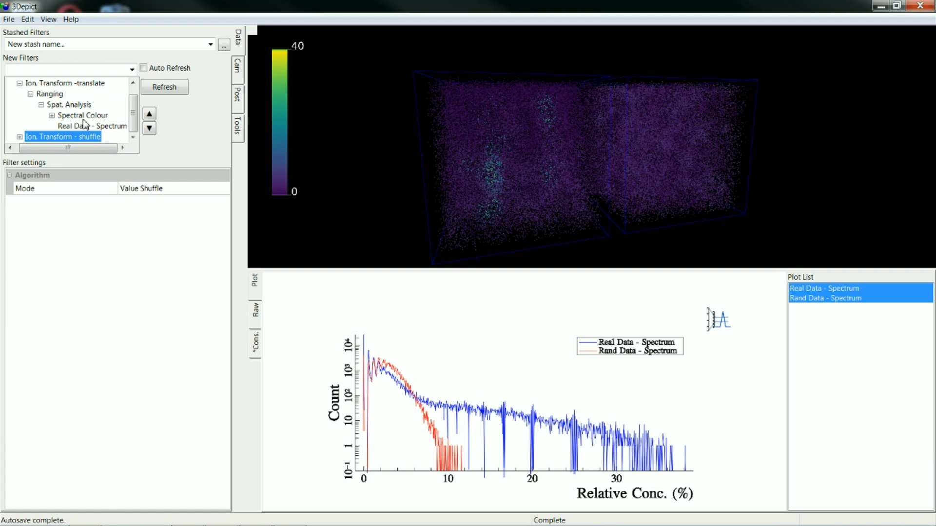
{"action": "left_click", "coordinate": [76, 106]}
{"action": "left_click", "coordinate": [132, 69]}
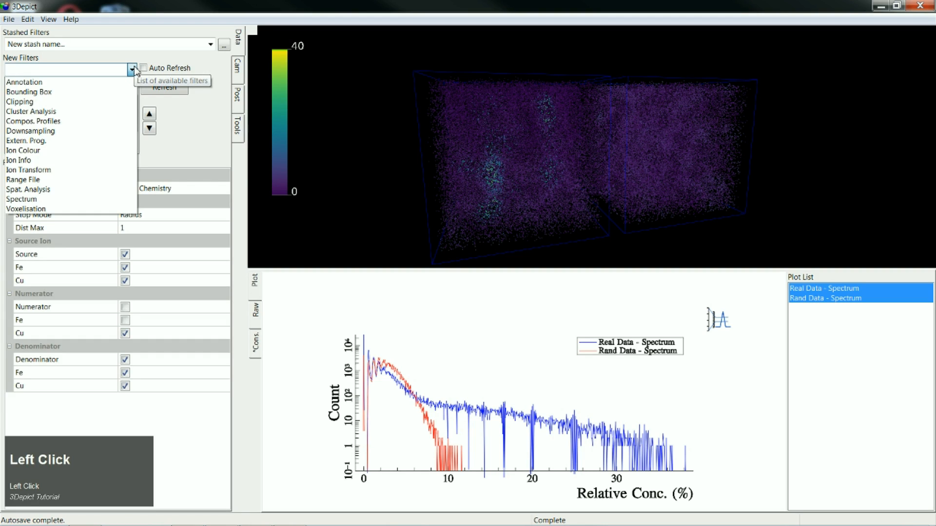
{"action": "left_click", "coordinate": [89, 171]}
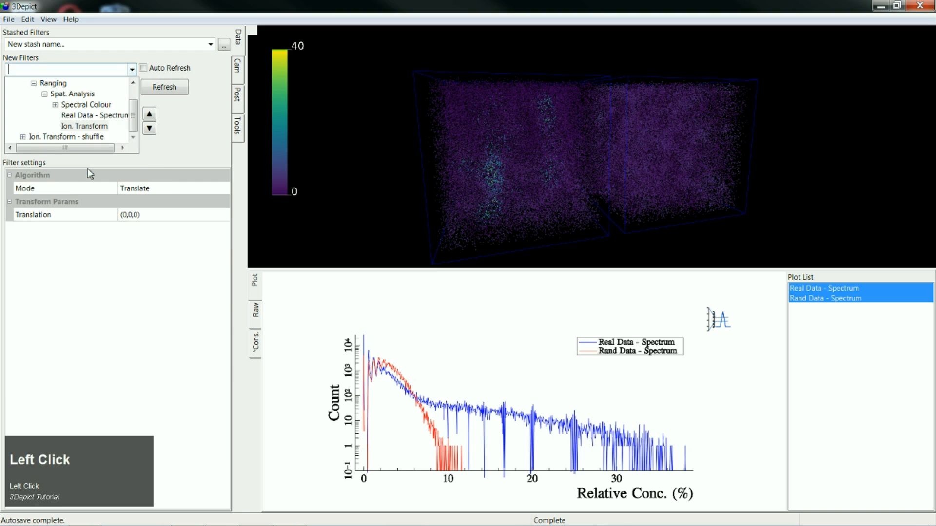
- Set the new Ion. Transform filter's Mode to Crop Value with a Min Value of 10
{"action": "left_click", "coordinate": [146, 188]}
{"action": "left_click", "coordinate": [147, 189]}
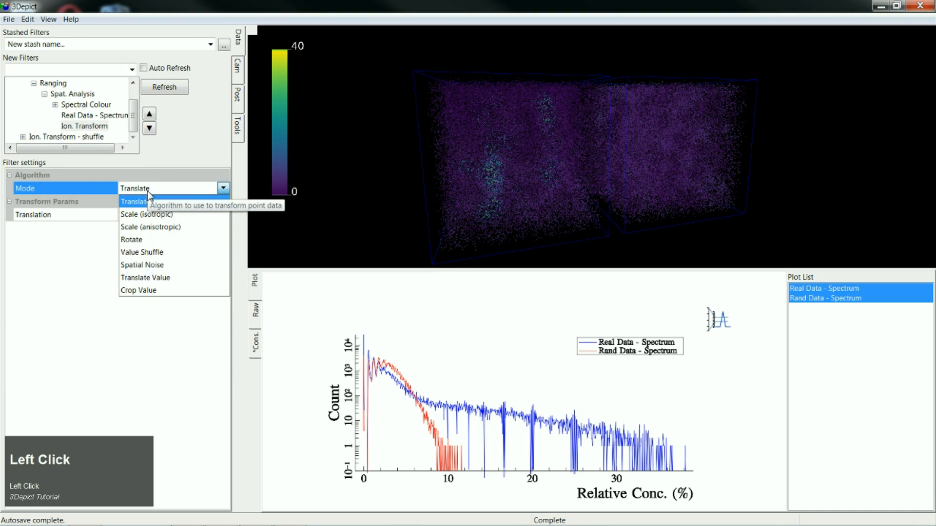
{"action": "left_click", "coordinate": [163, 293]}
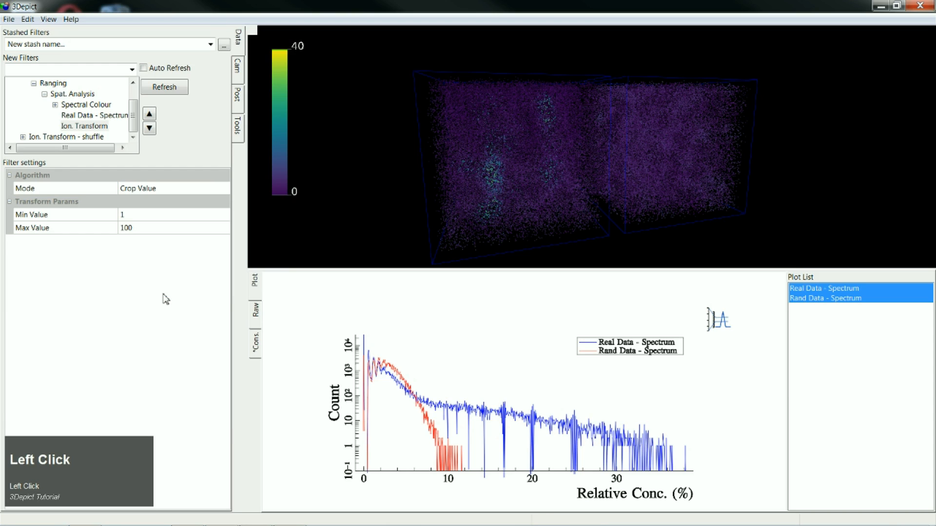
{"action": "left_click", "coordinate": [141, 215]}
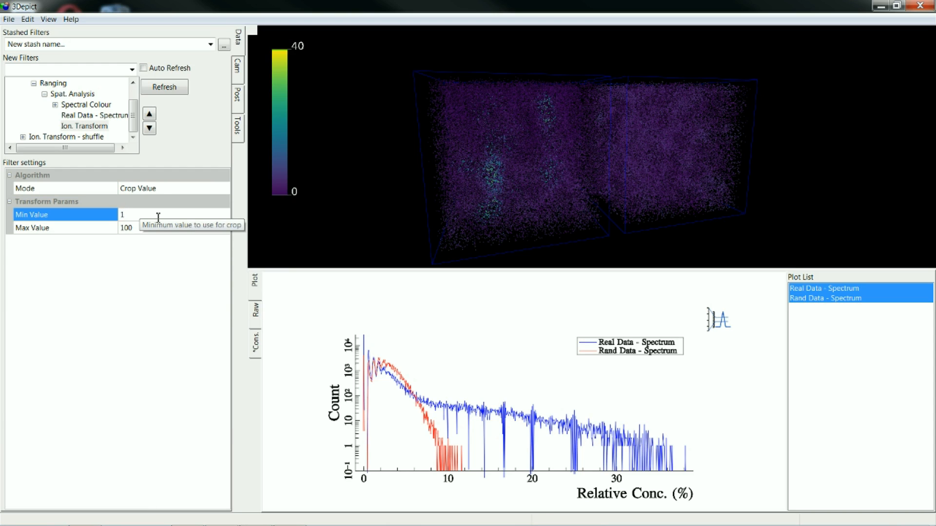
{"action": "type", "text": "0"}
{"action": "left_click", "coordinate": [153, 252]}
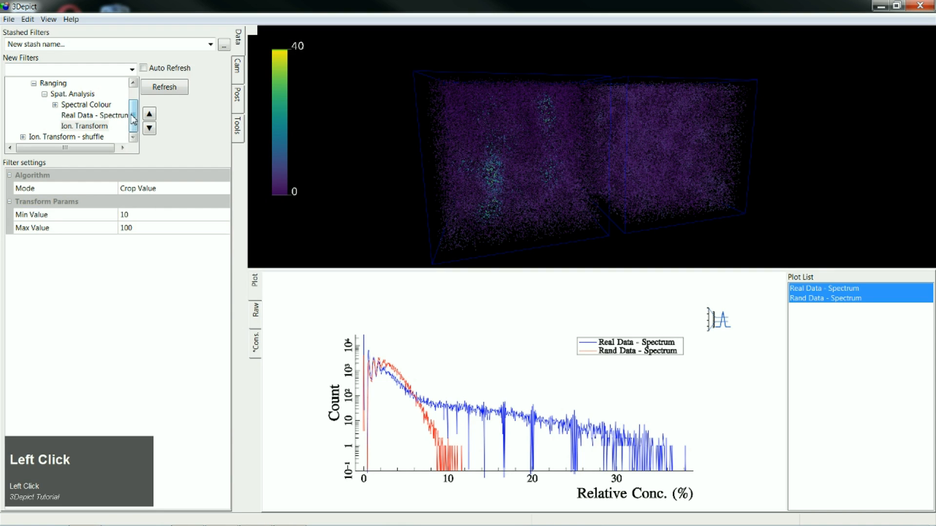
- Move the translated branch's Spectral Colour filter under the Crop Value Ion. Transform, with the Bound box nested beneath Spectral Colour
{"action": "left_click", "coordinate": [93, 120]}
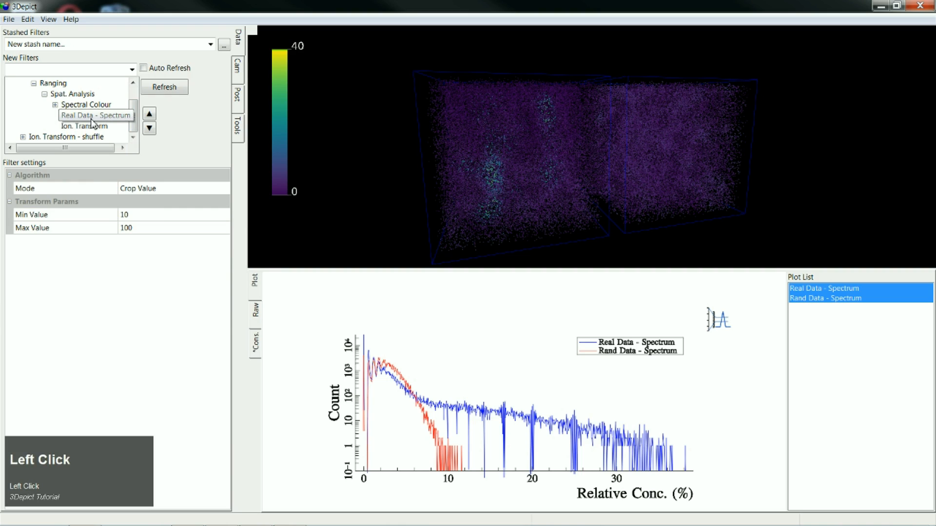
{"action": "left_click", "coordinate": [55, 105]}
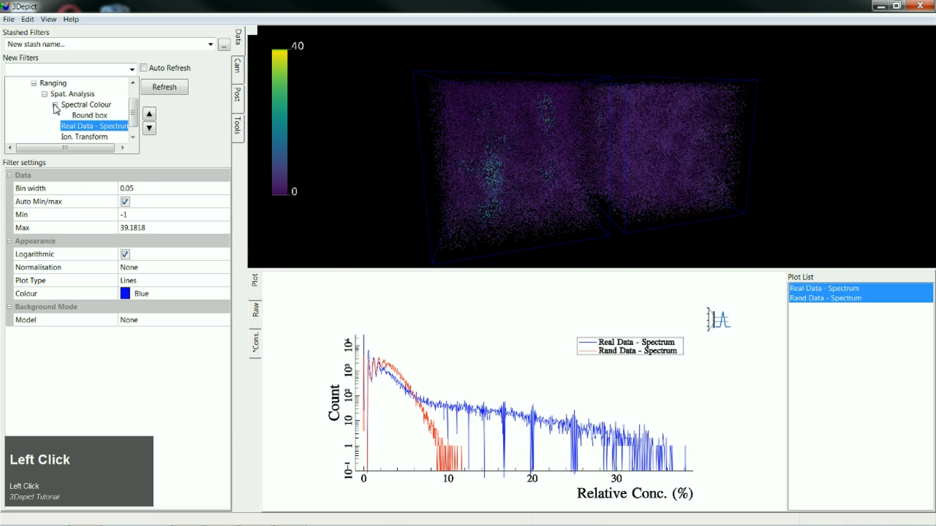
{"action": "left_click", "coordinate": [132, 138]}
{"action": "left_click_drag", "start_coordinate": [90, 117], "coordinate": [109, 132]}
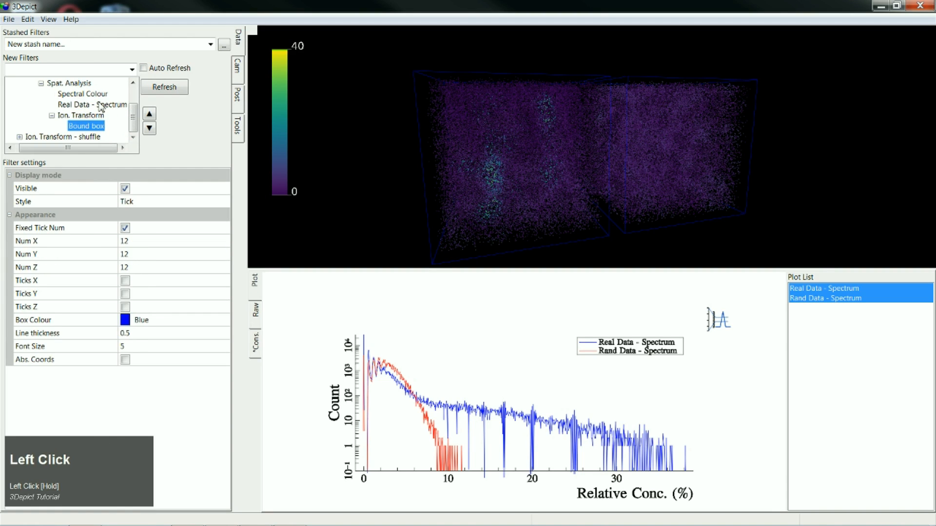
{"action": "left_click_drag", "start_coordinate": [88, 93], "coordinate": [111, 128]}
- Recompute the filter tree and inspect the cropped Cu-rich regions from several angles in an enlarged 3D view
{"action": "left_click", "coordinate": [165, 90]}
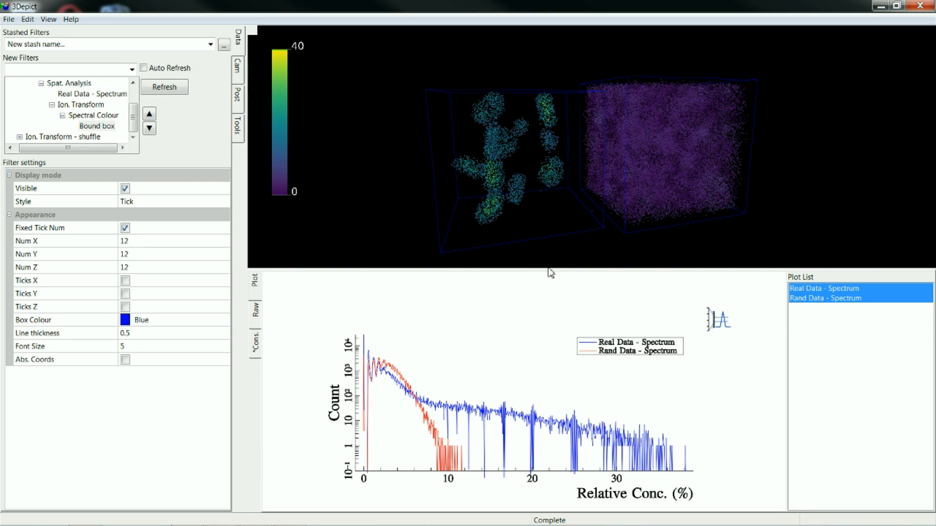
{"action": "left_click_drag", "start_coordinate": [549, 271], "coordinate": [544, 363]}
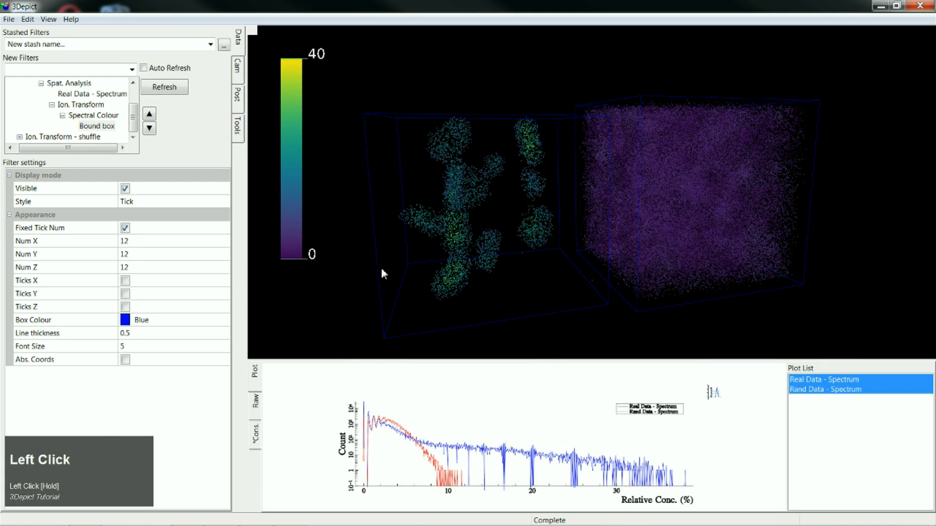
{"action": "left_click_drag", "start_coordinate": [381, 270], "coordinate": [648, 270]}
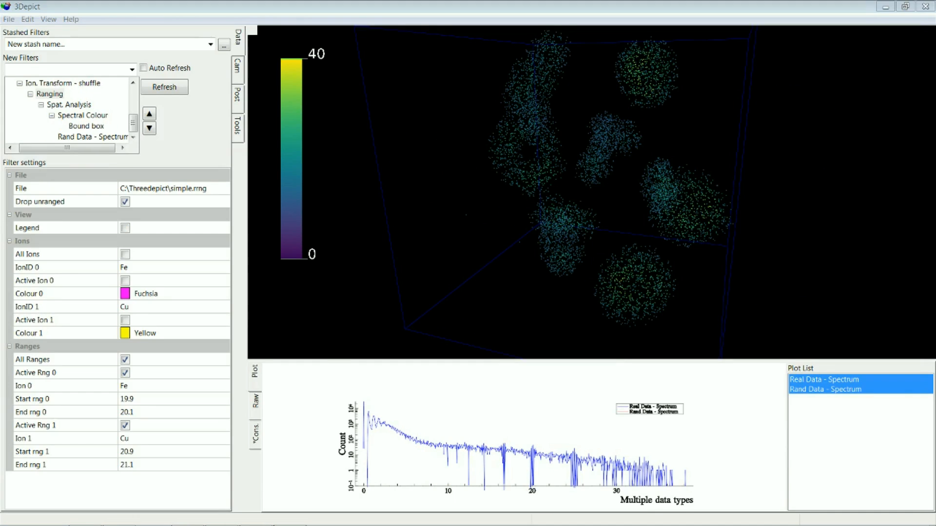
{"action": "left_click_drag", "start_coordinate": [639, 220], "coordinate": [667, 221]}
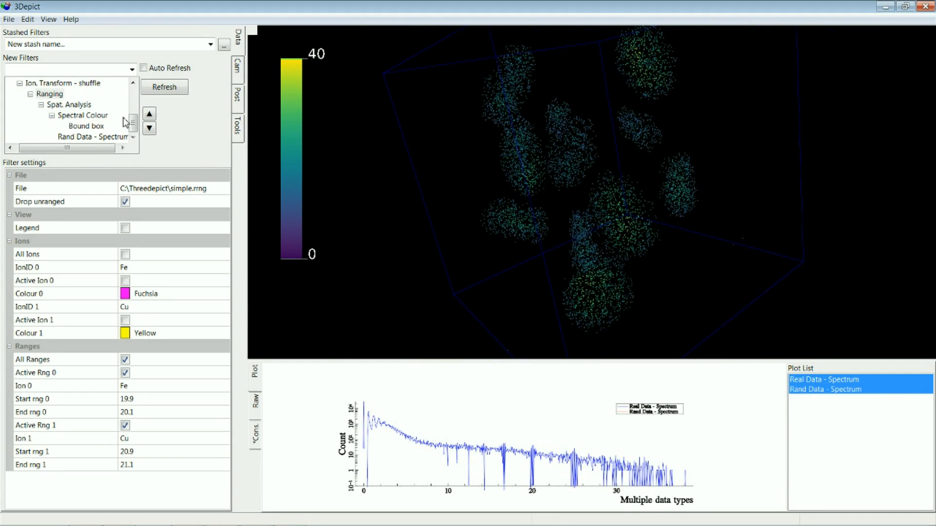
- Start an ion export of selected data and add all available data from the Bound box under the cropping Ion. Transform to the selection
{"action": "left_click", "coordinate": [6, 9]}
{"action": "key", "text": "Escape"}
{"action": "left_click", "coordinate": [12, 20]}
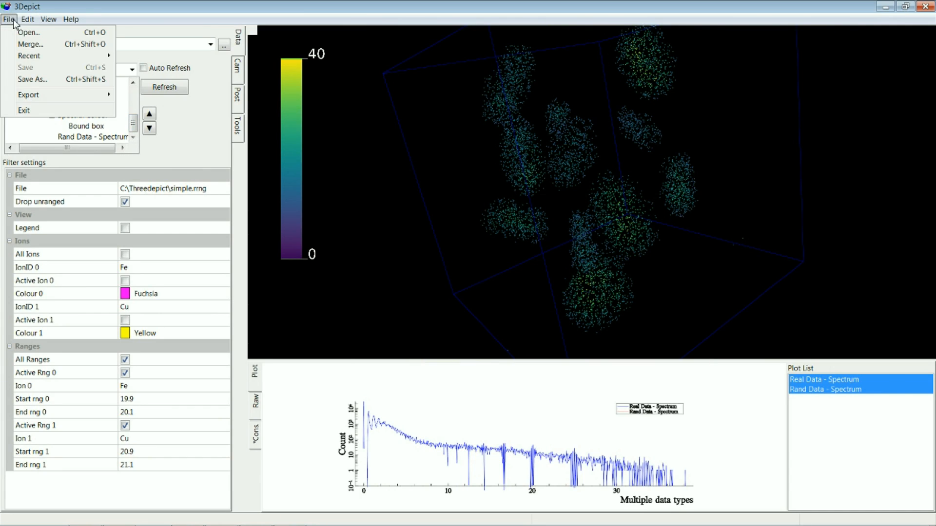
{"action": "mouse_move", "coordinate": [14, 94]}
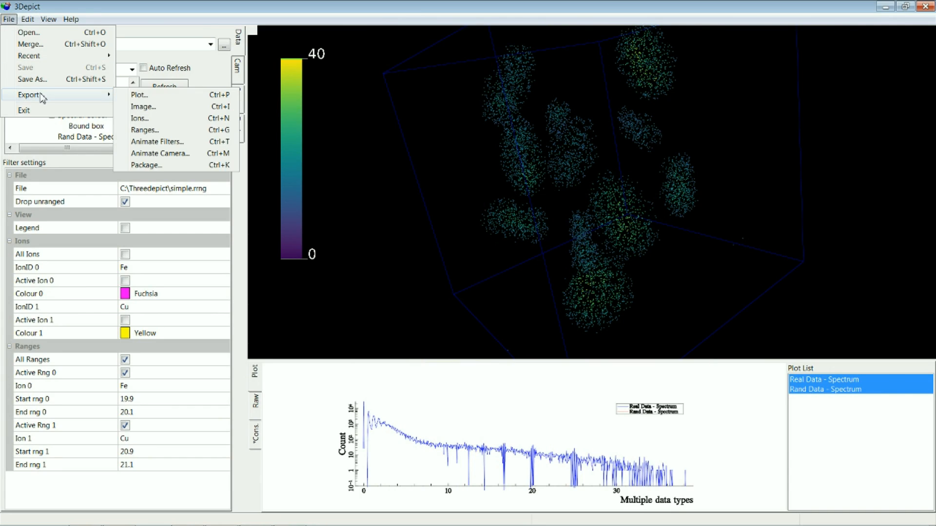
{"action": "left_click", "coordinate": [191, 119]}
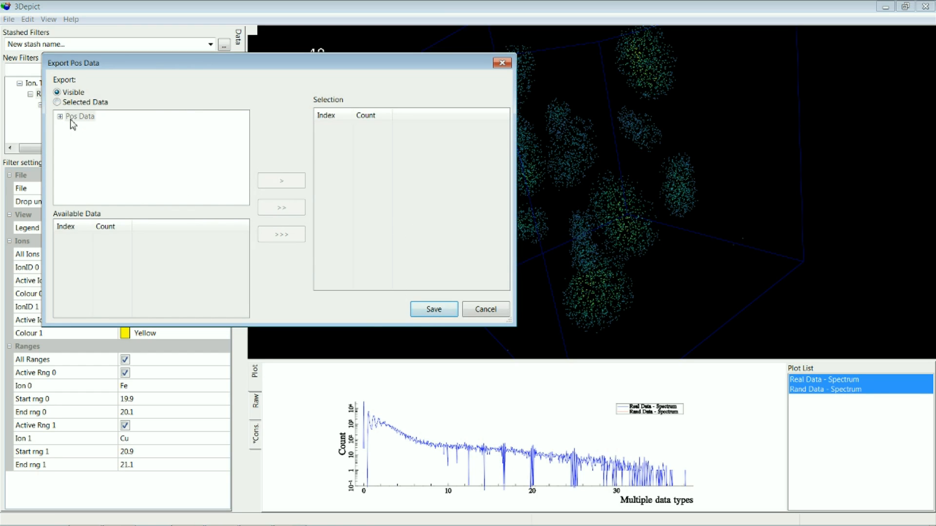
{"action": "left_click", "coordinate": [57, 103]}
{"action": "left_click_drag", "start_coordinate": [244, 177], "coordinate": [244, 146]}
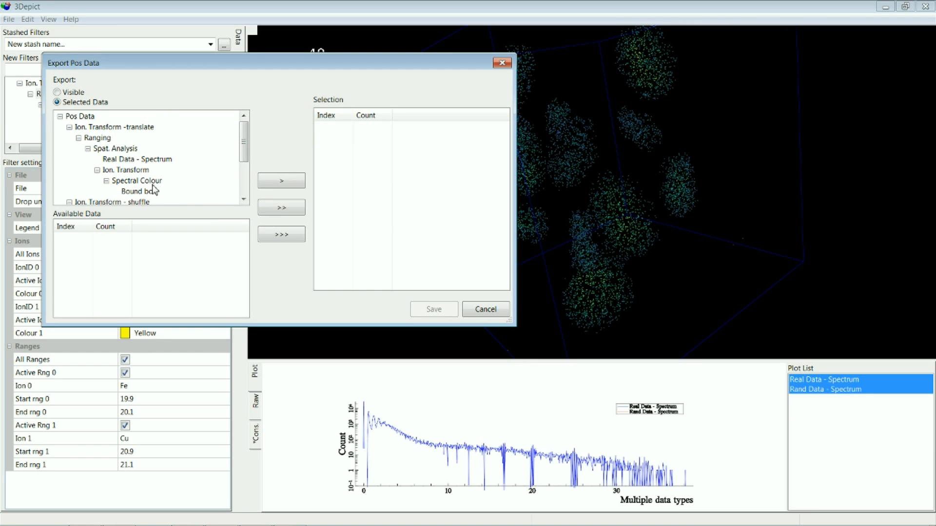
{"action": "left_click", "coordinate": [141, 170]}
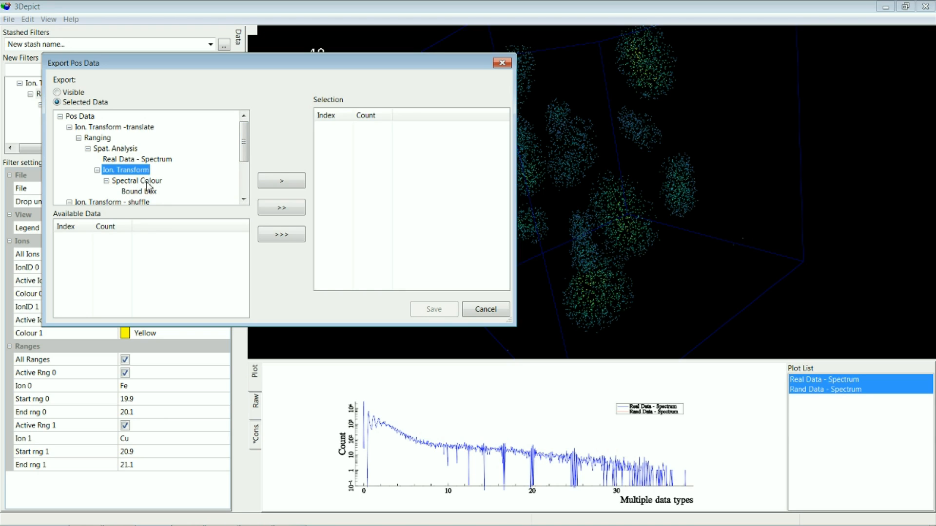
{"action": "left_click", "coordinate": [147, 180]}
{"action": "left_click", "coordinate": [151, 193]}
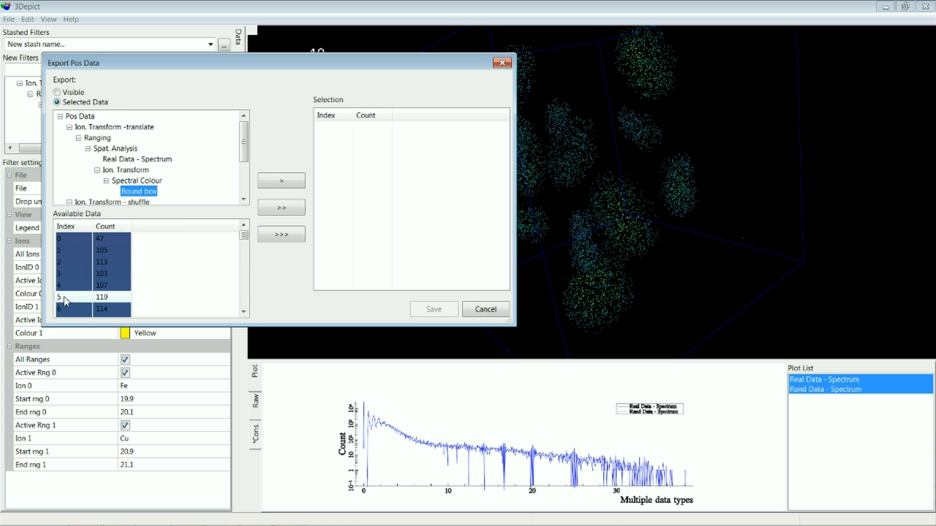
{"action": "left_click", "coordinate": [287, 208]}
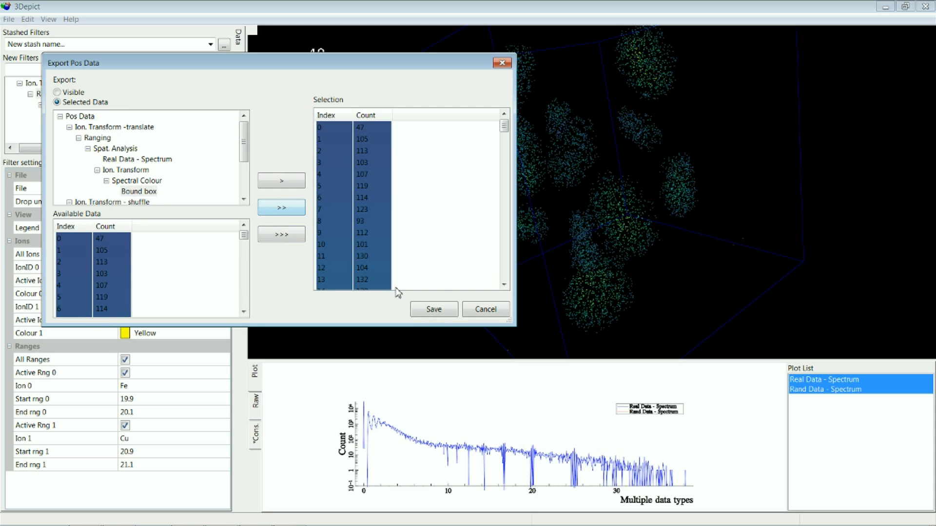
- Save the exported ions as filtered_cu_10 in POS format in the Threedepict folder
{"action": "left_click", "coordinate": [445, 312]}
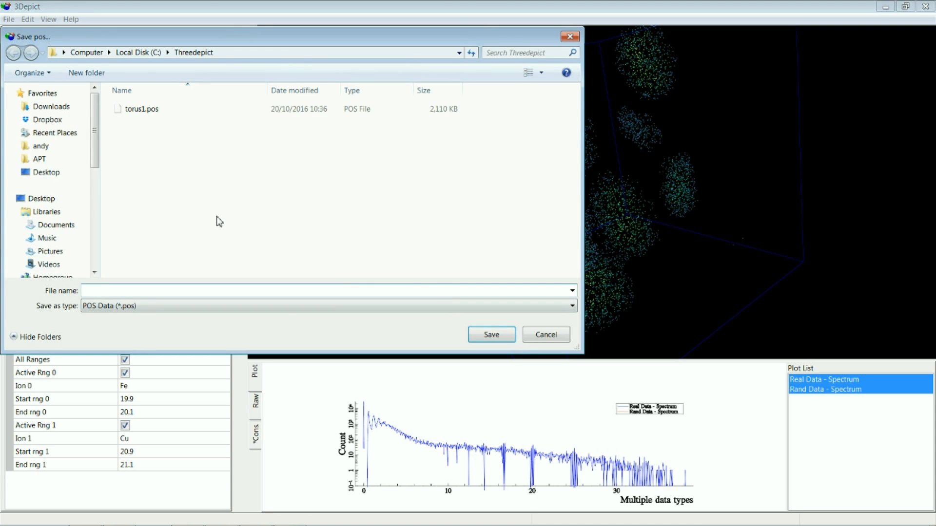
{"action": "type", "text": "filtered_cu_10"}
{"action": "left_click", "coordinate": [493, 336]}
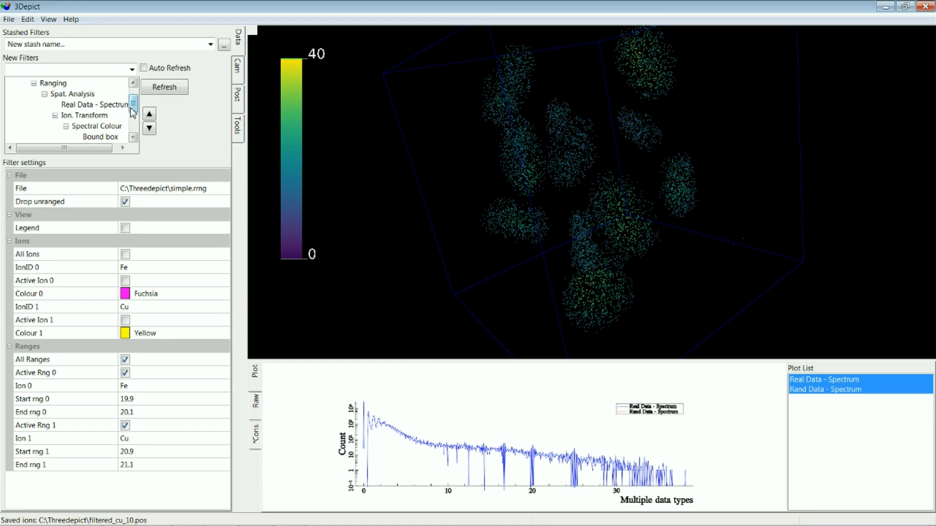
- Collapse the Ion. Transform -translate branch and delete the Ion. Transform - shuffle branch from the filter tree
{"action": "left_click_drag", "start_coordinate": [131, 108], "coordinate": [134, 98]}
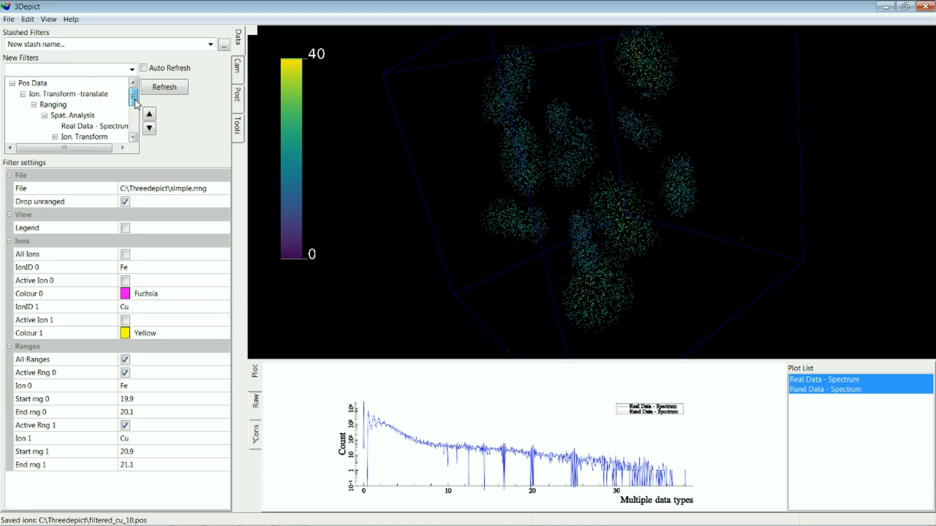
{"action": "left_click", "coordinate": [22, 94]}
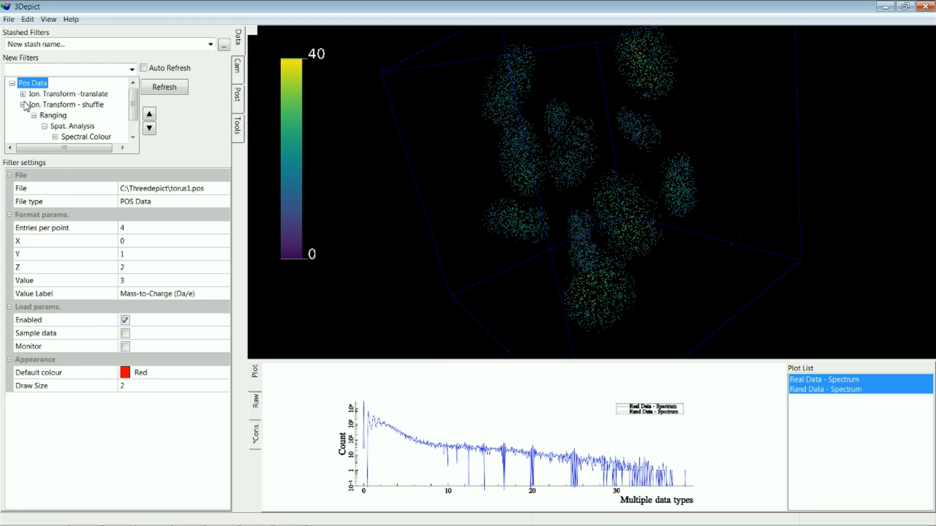
{"action": "left_click", "coordinate": [50, 106]}
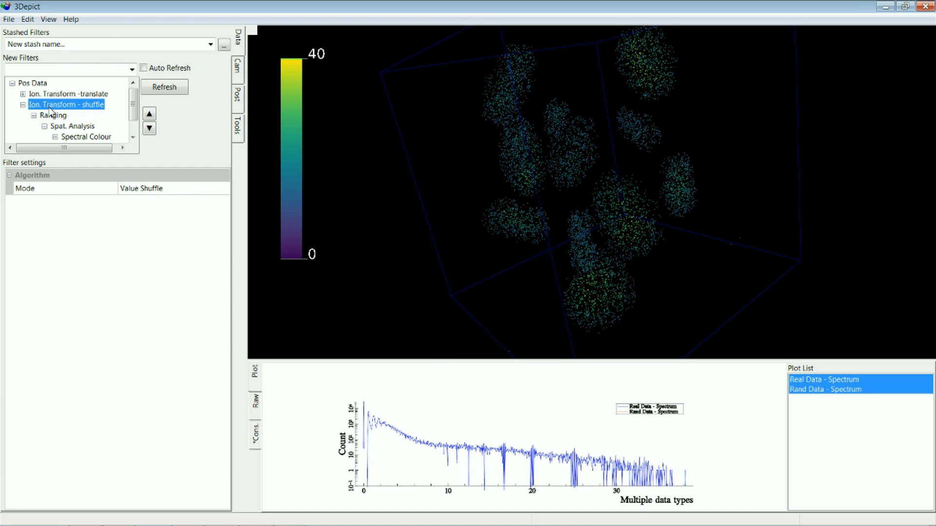
{"action": "key", "text": "Delete"}
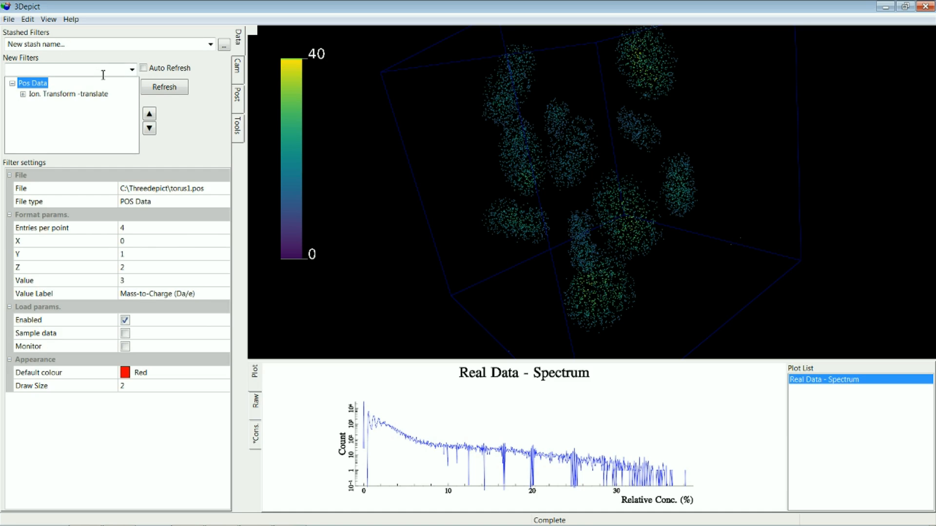
- Add an Ion Transform filter directly under Pos Data and set its Translation to (18,0,0)
{"action": "left_click", "coordinate": [131, 69]}
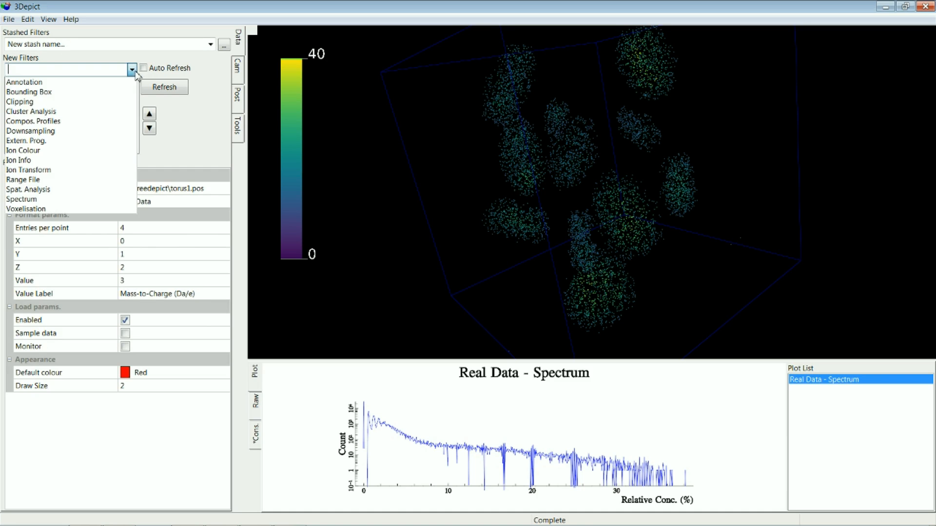
{"action": "left_click", "coordinate": [67, 170]}
{"action": "left_click", "coordinate": [63, 106]}
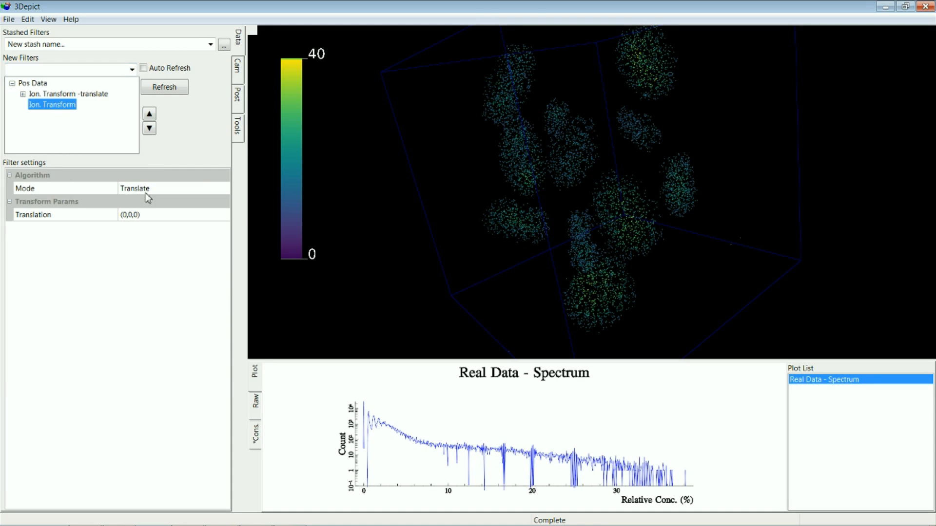
{"action": "left_click", "coordinate": [134, 218]}
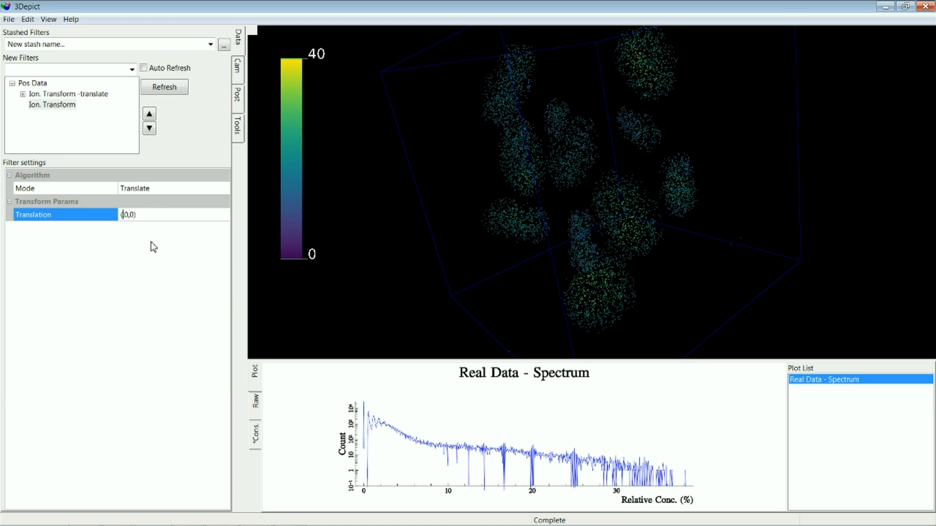
{"action": "type", "text": "18,"}
{"action": "key", "text": "Return"}
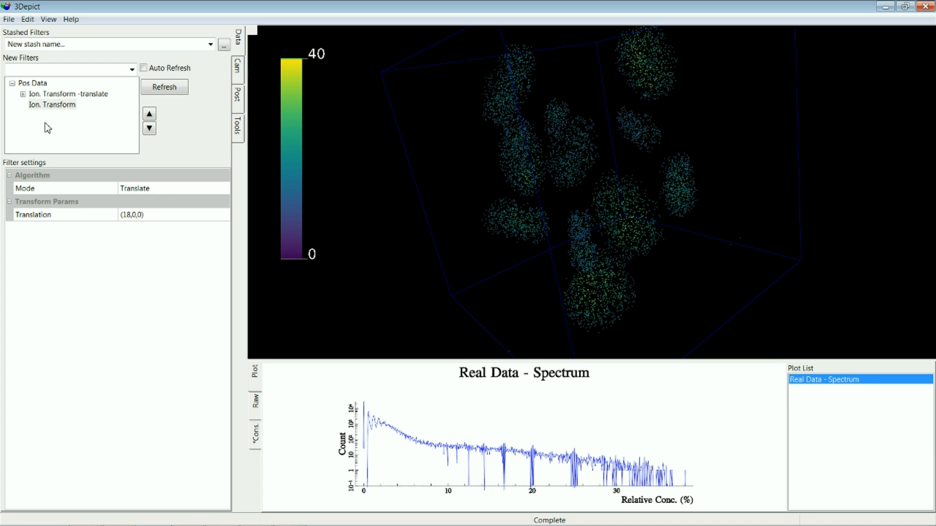
- Add a Spat. Analysis filter under the new Ion. Transform and set its Algorithm to Point Em/Replacement
{"action": "left_click", "coordinate": [53, 106]}
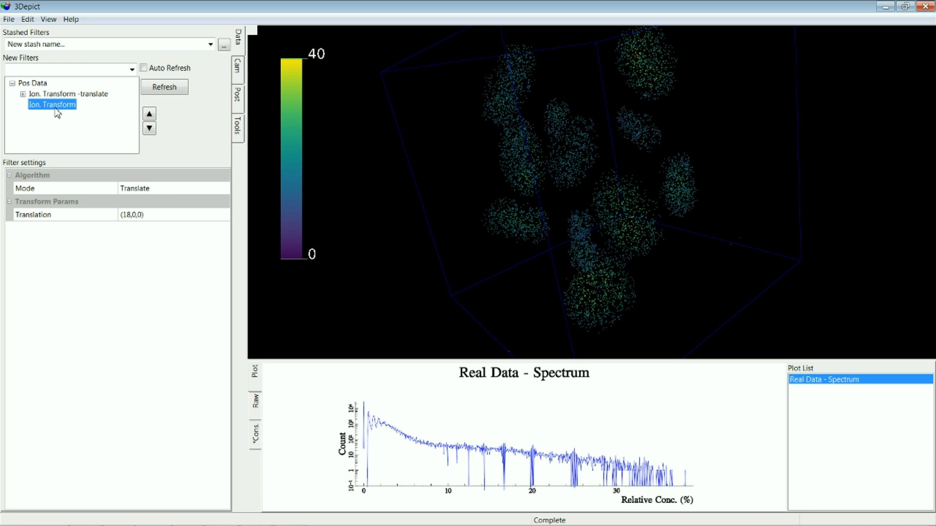
{"action": "left_click", "coordinate": [132, 70]}
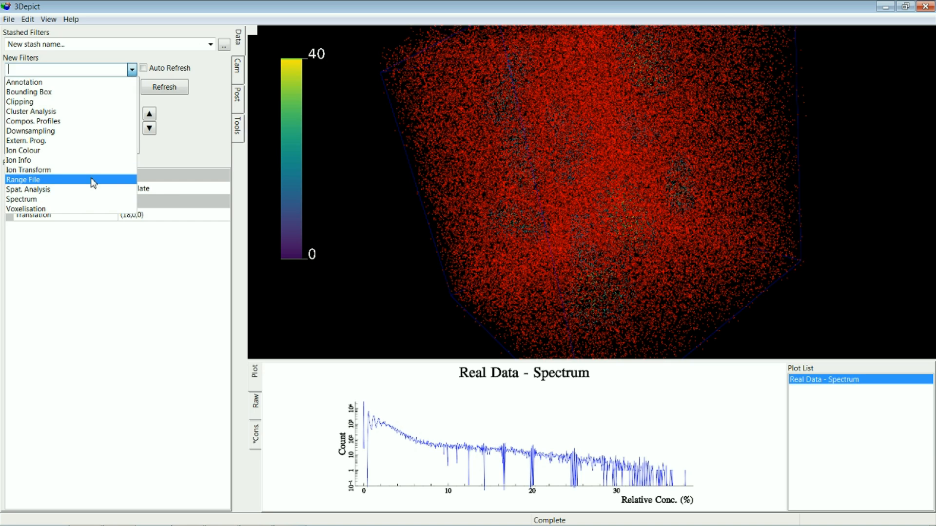
{"action": "left_click", "coordinate": [79, 190]}
{"action": "left_click", "coordinate": [166, 190]}
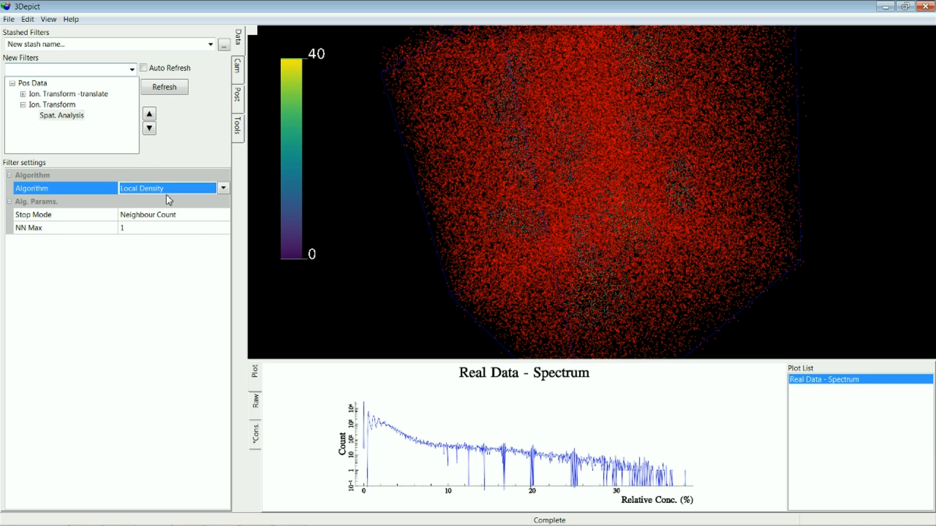
{"action": "left_click", "coordinate": [166, 196]}
{"action": "left_click", "coordinate": [163, 268]}
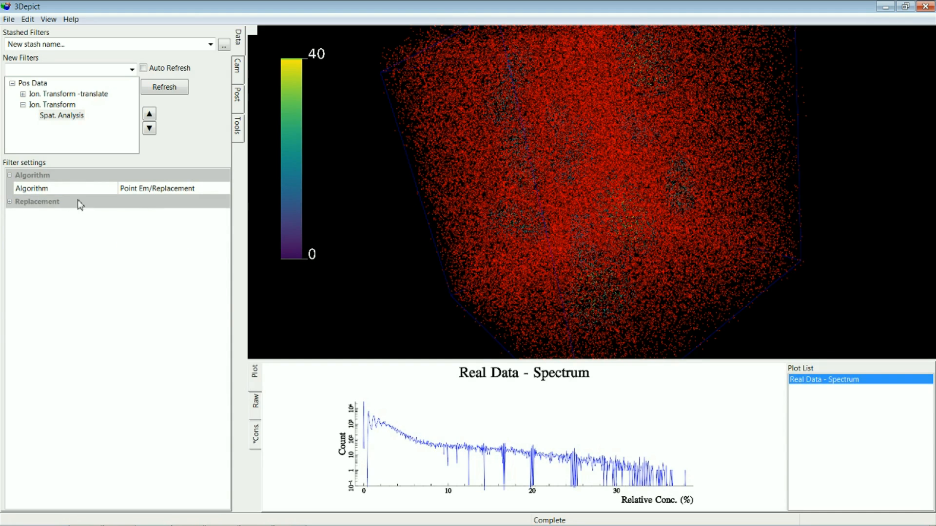
- Expand the Replacement settings and choose filtered_cu_10.pos as the Data File
{"action": "left_click", "coordinate": [8, 202]}
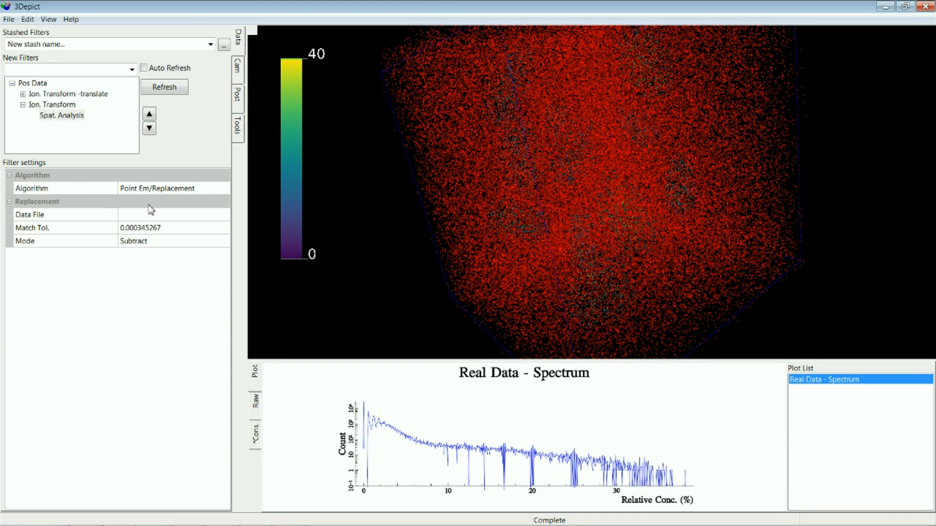
{"action": "left_click", "coordinate": [225, 217]}
{"action": "left_click", "coordinate": [227, 216]}
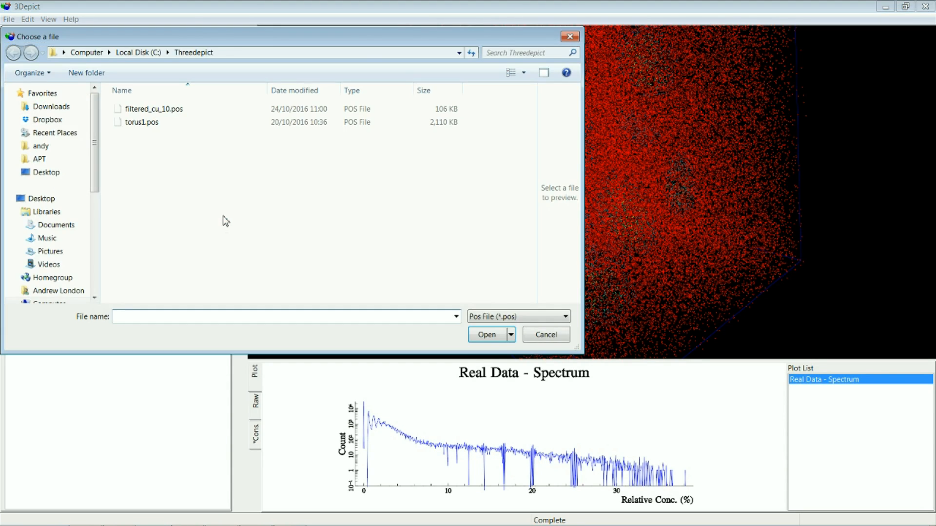
{"action": "left_click", "coordinate": [170, 111]}
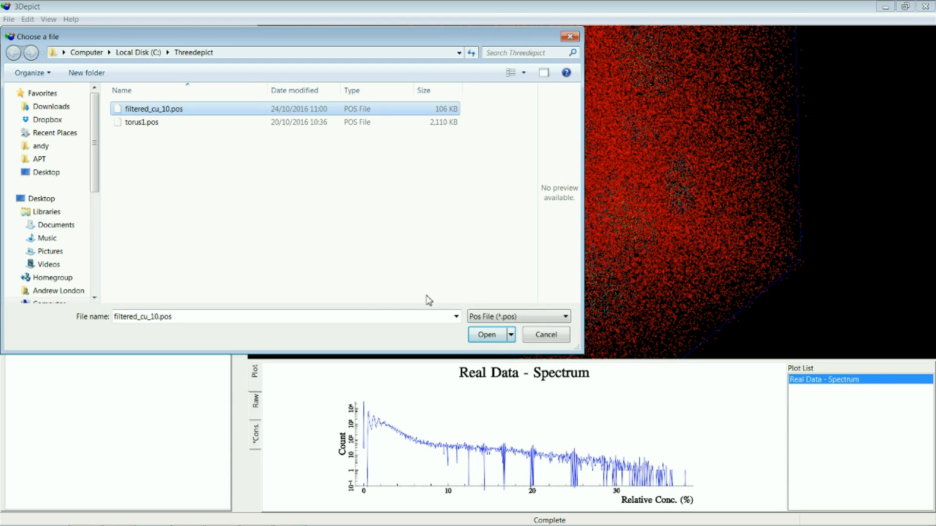
{"action": "left_click", "coordinate": [503, 340]}
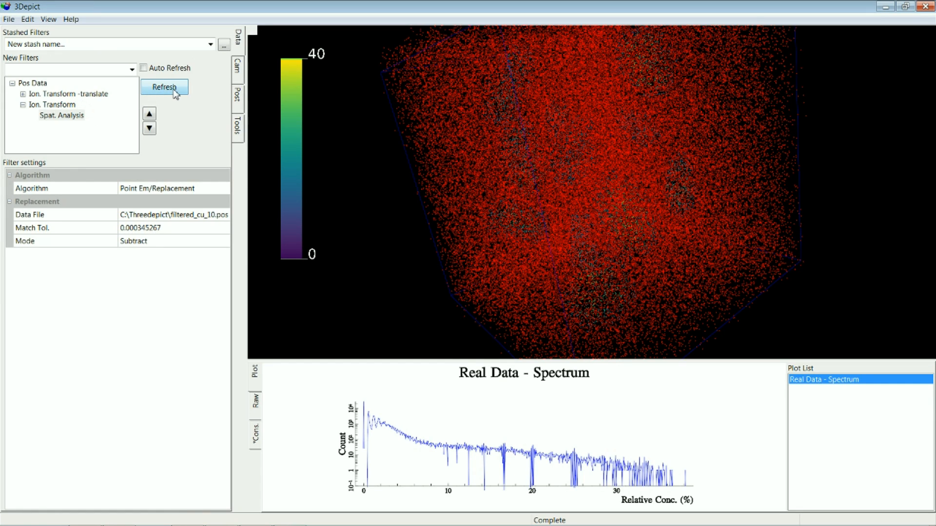
- Add a Range File filter using simple.rrng under the new Spat. Analysis and recompute the filter tree
{"action": "left_click", "coordinate": [78, 118]}
{"action": "left_click", "coordinate": [132, 69]}
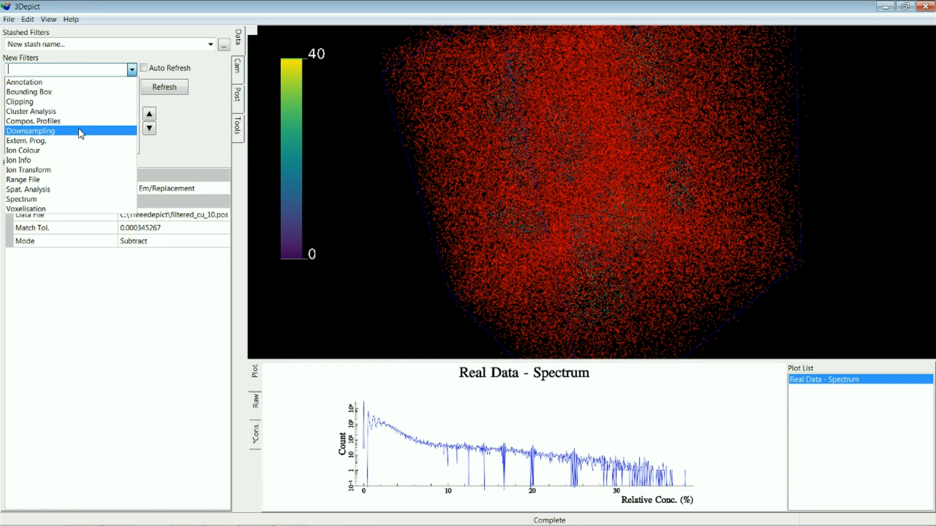
{"action": "left_click", "coordinate": [68, 180]}
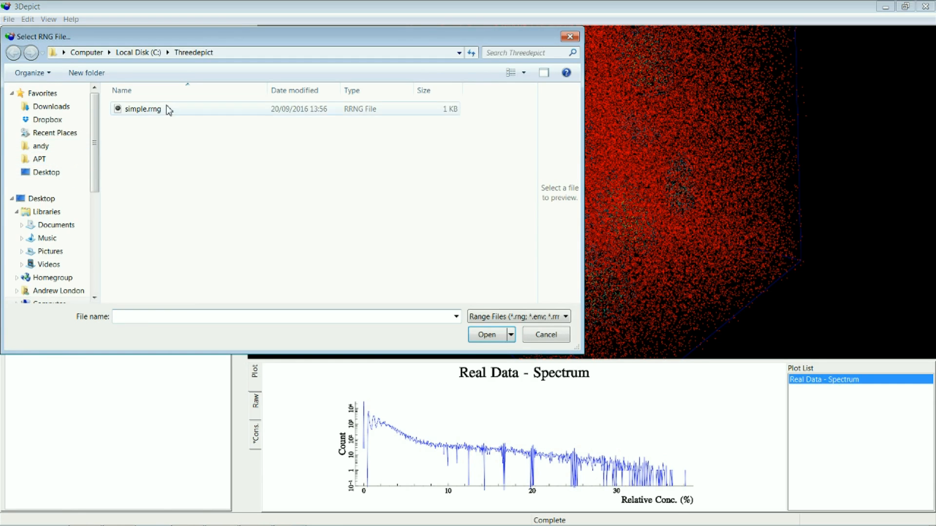
{"action": "left_click", "coordinate": [168, 109]}
{"action": "left_click", "coordinate": [484, 335]}
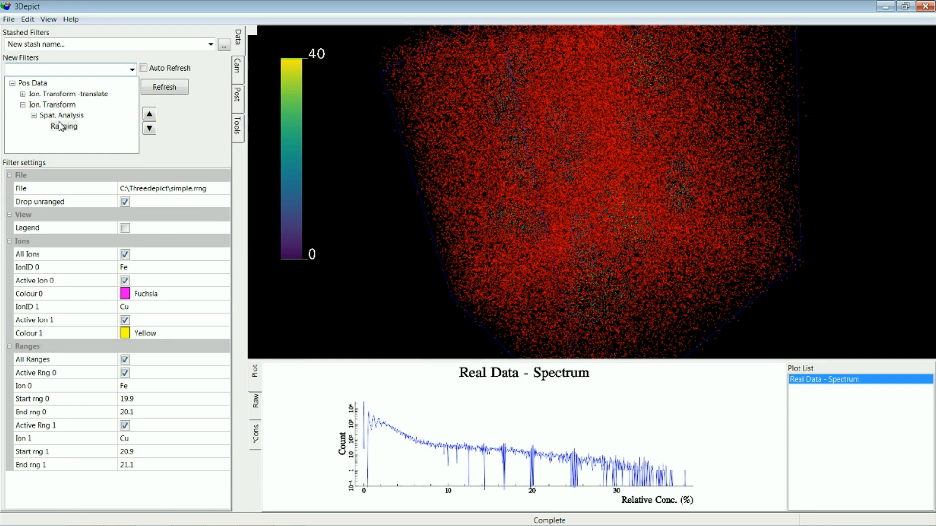
{"action": "left_click", "coordinate": [174, 88]}
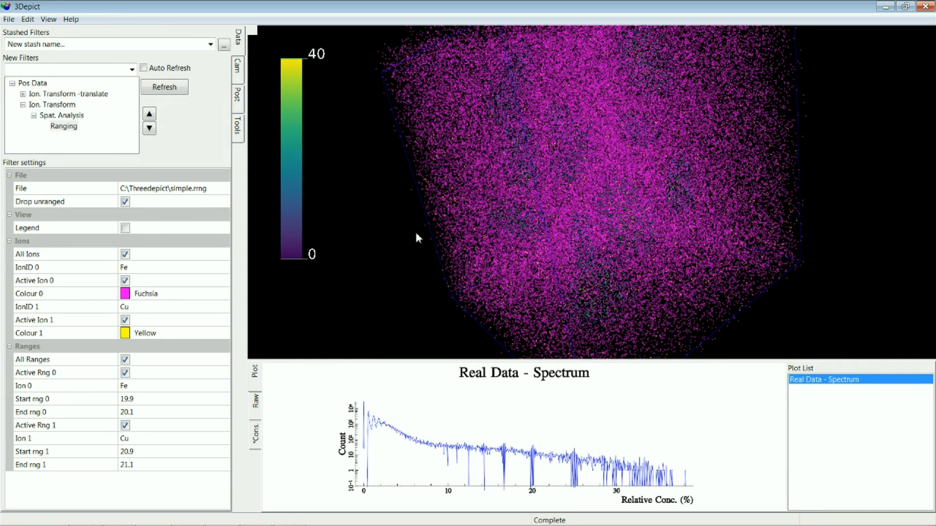
- Set the Ion. Transform -translate filter's Translation to (0,0,0) and recompute the filter tree
{"action": "left_click", "coordinate": [68, 104]}
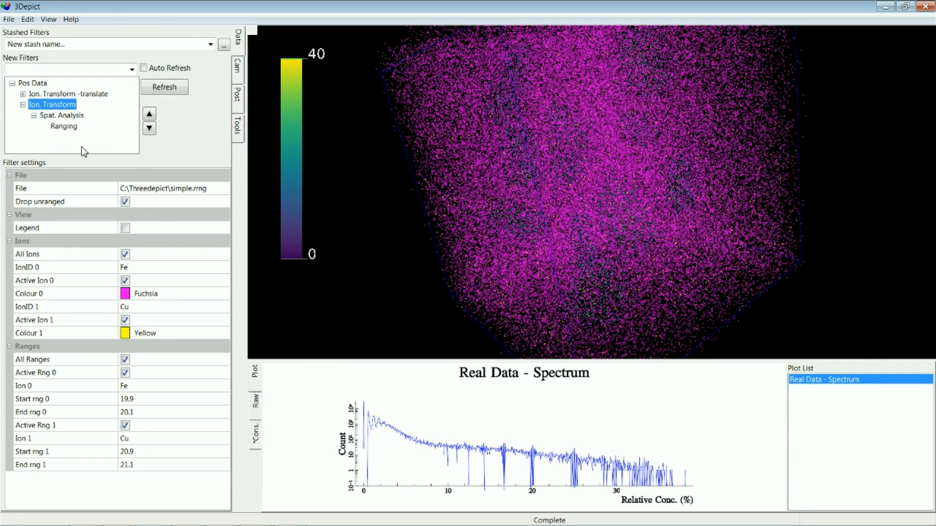
{"action": "left_click", "coordinate": [85, 94]}
{"action": "left_click", "coordinate": [132, 215]}
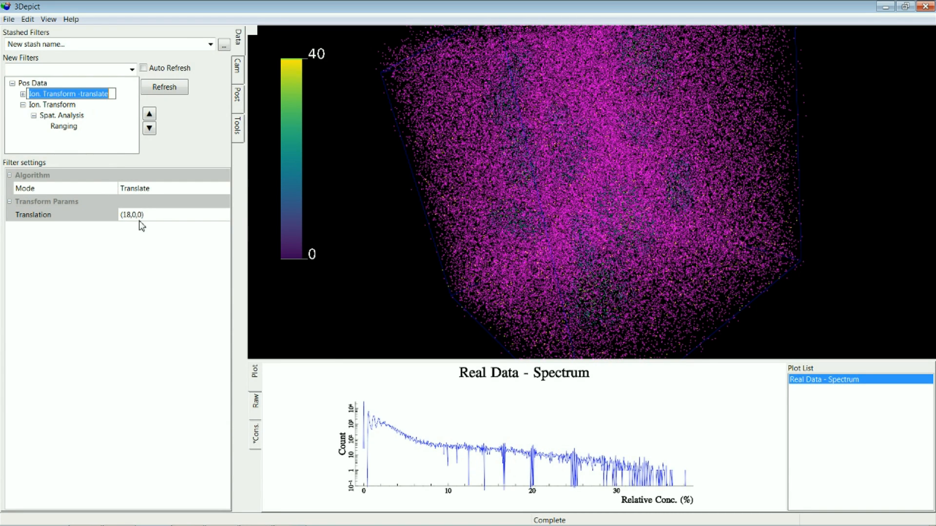
{"action": "left_click", "coordinate": [131, 215]}
{"action": "key", "text": "BackSpace"}
{"action": "key", "text": "BackSpace"}
{"action": "type", "text": "0"}
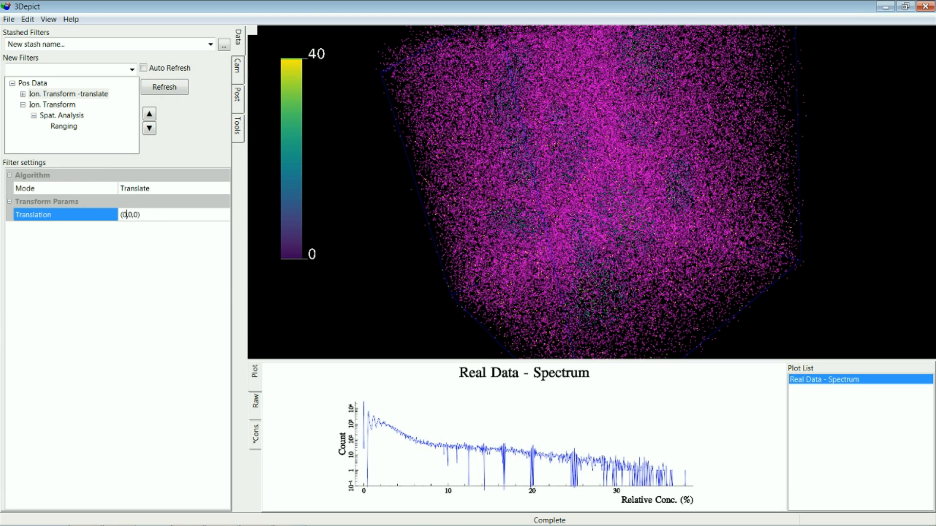
{"action": "key", "text": "Return"}
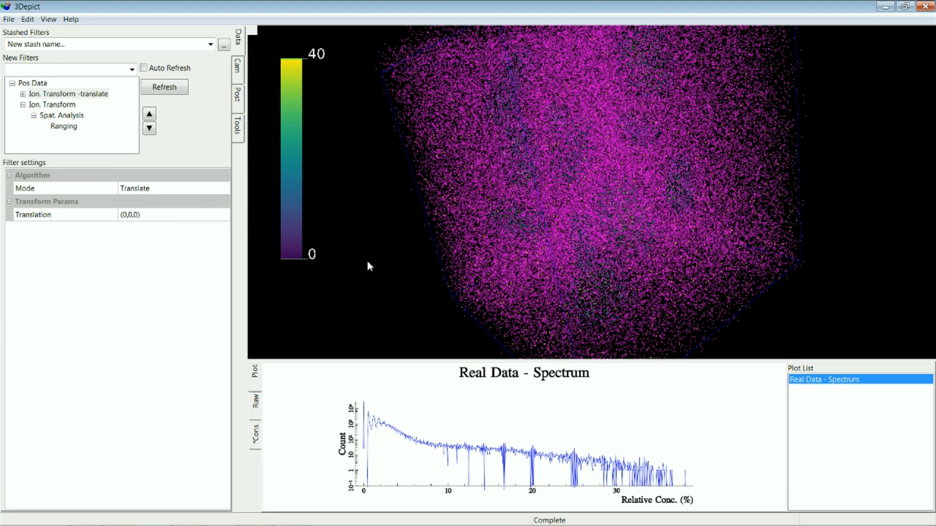
{"action": "left_click", "coordinate": [164, 87]}
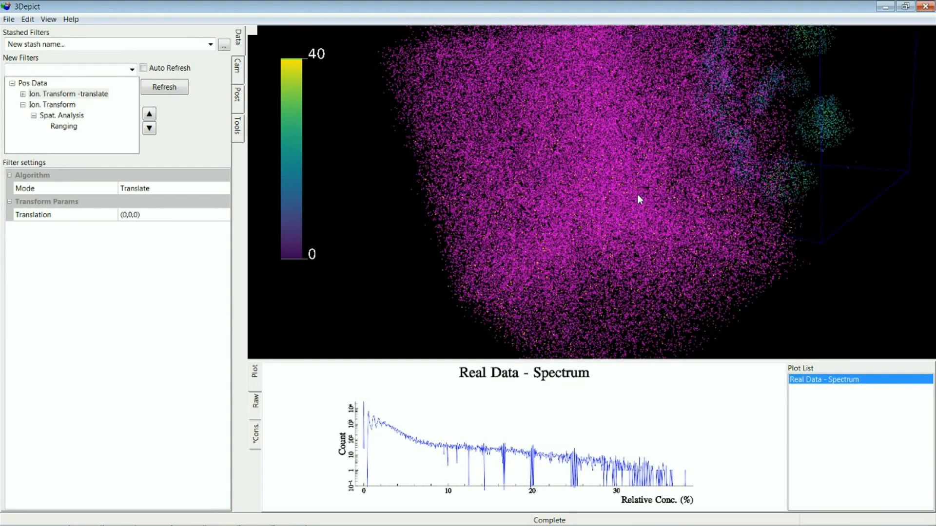
- Set the Spat. Analysis filter's replacement Mode to Intersect and turn off Replace value
{"action": "scroll", "coordinate": [639, 199], "scroll_direction": "down", "scroll_amount": 1}
{"action": "scroll", "coordinate": [639, 200], "scroll_direction": "down", "scroll_amount": 2}
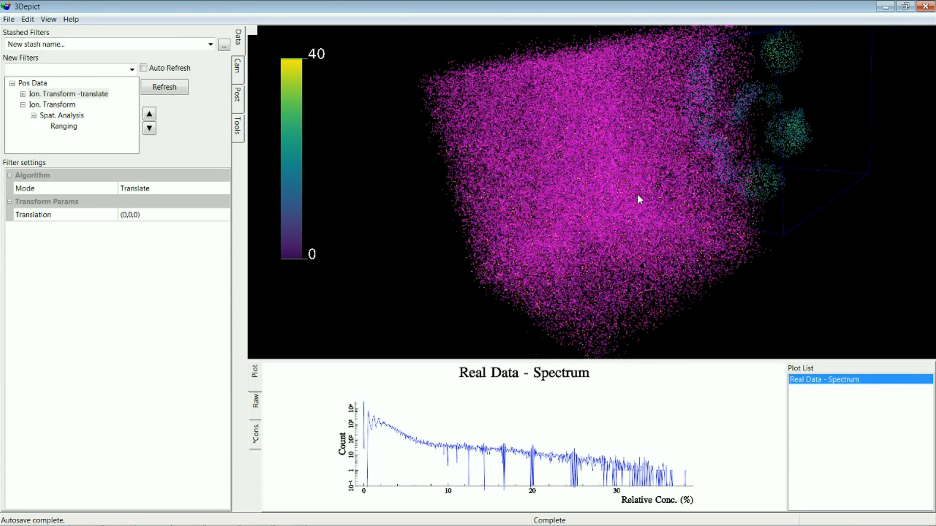
{"action": "left_click_drag", "start_coordinate": [673, 267], "coordinate": [784, 152]}
{"action": "key", "text": "space"}
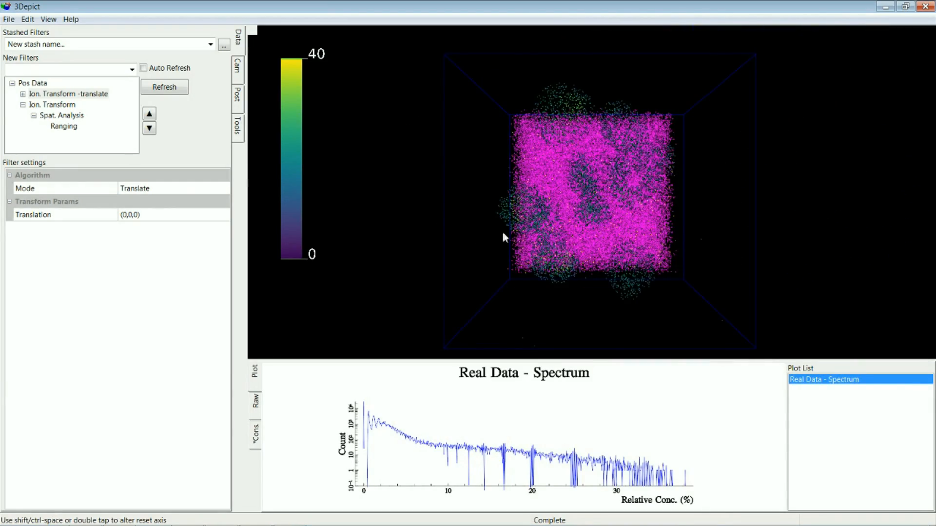
{"action": "left_click_drag", "start_coordinate": [506, 236], "coordinate": [648, 234]}
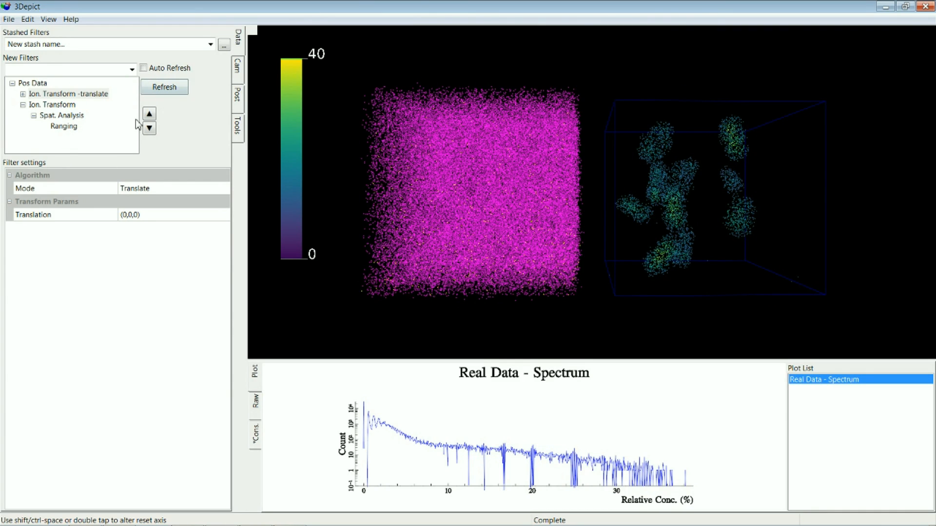
{"action": "left_click", "coordinate": [61, 115]}
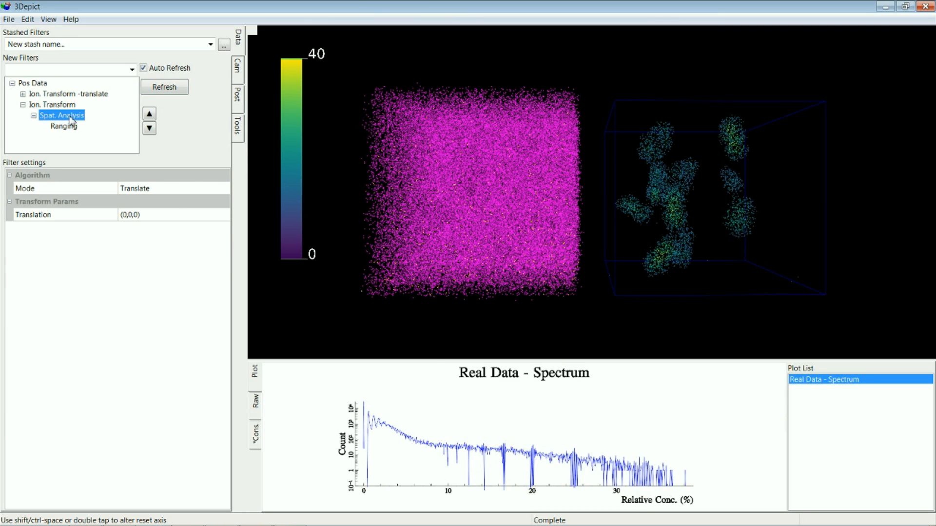
{"action": "left_click", "coordinate": [160, 242]}
{"action": "left_click", "coordinate": [161, 242]}
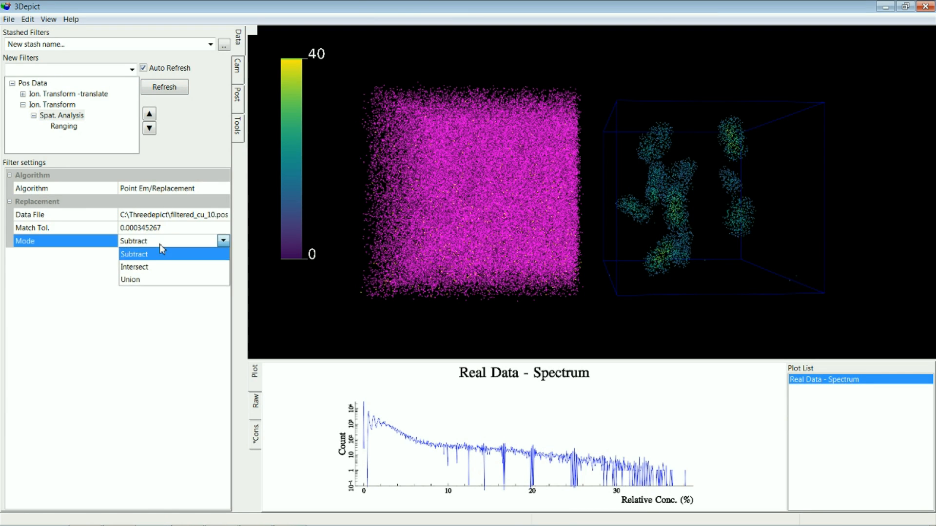
{"action": "left_click", "coordinate": [148, 267]}
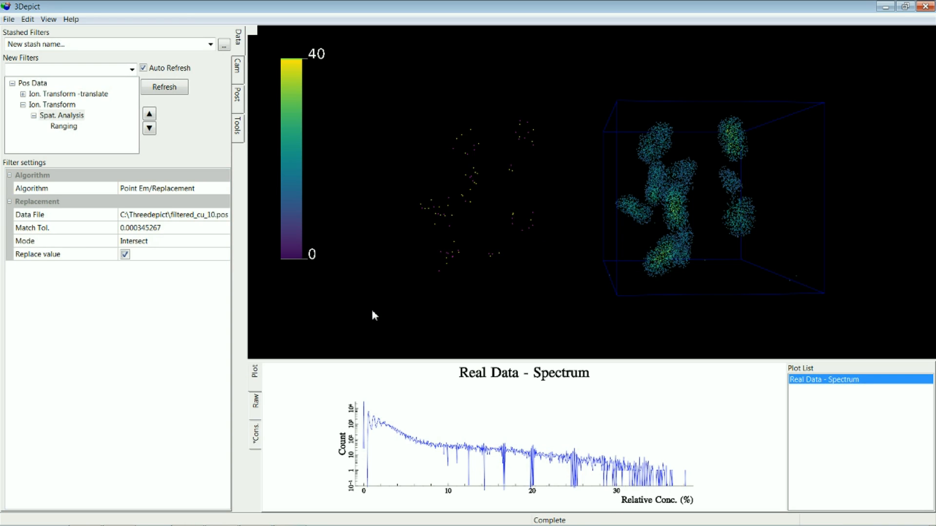
{"action": "left_click_drag", "start_coordinate": [566, 343], "coordinate": [520, 263]}
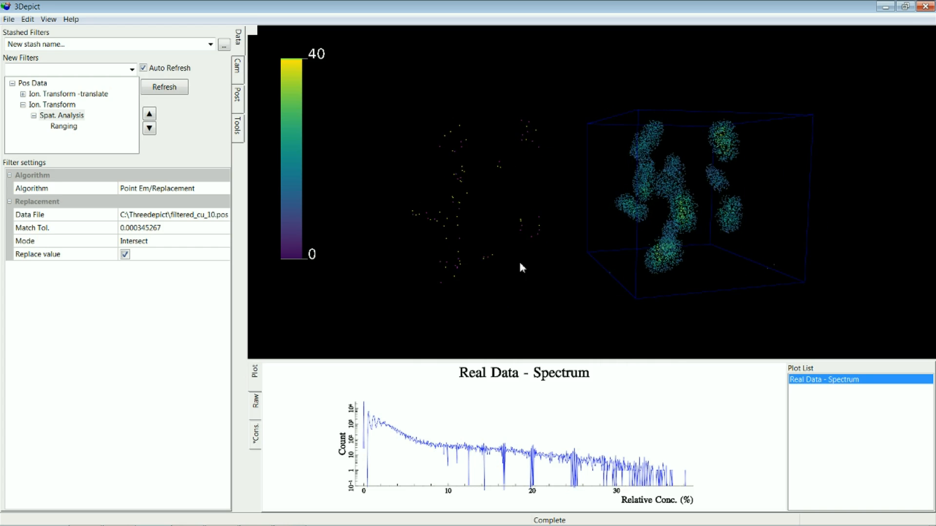
{"action": "left_click", "coordinate": [125, 255]}
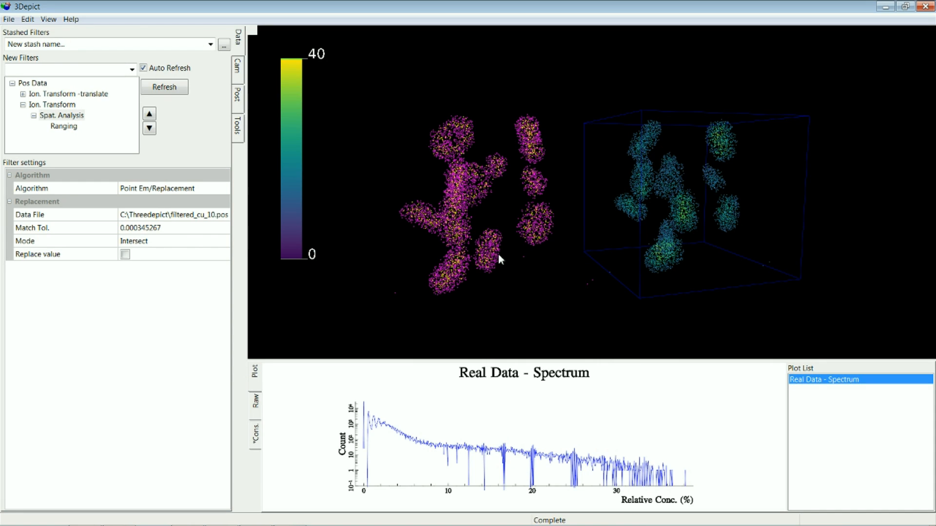
- Add a Spectrum filter under the Spat. Analysis filter and display its Spectrum plot
{"action": "left_click", "coordinate": [65, 126]}
{"action": "left_click", "coordinate": [71, 116]}
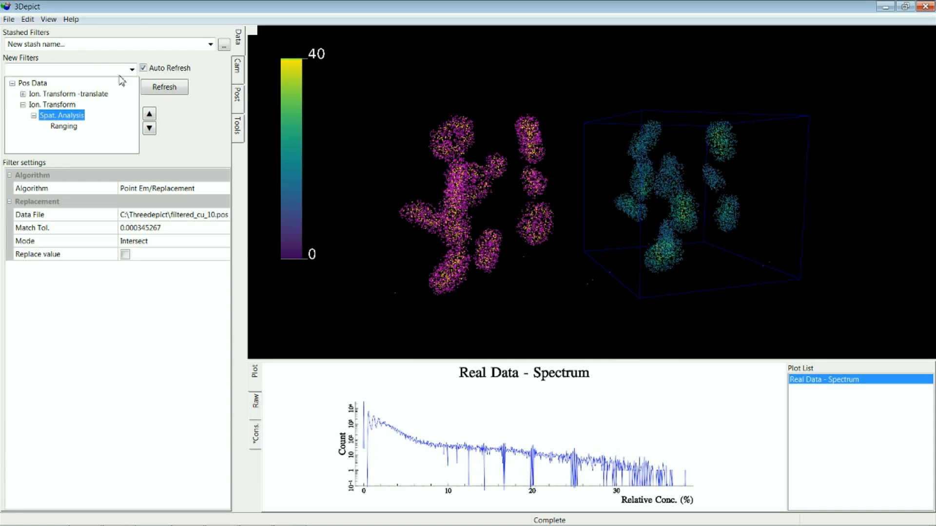
{"action": "left_click", "coordinate": [132, 69]}
{"action": "left_click", "coordinate": [85, 200]}
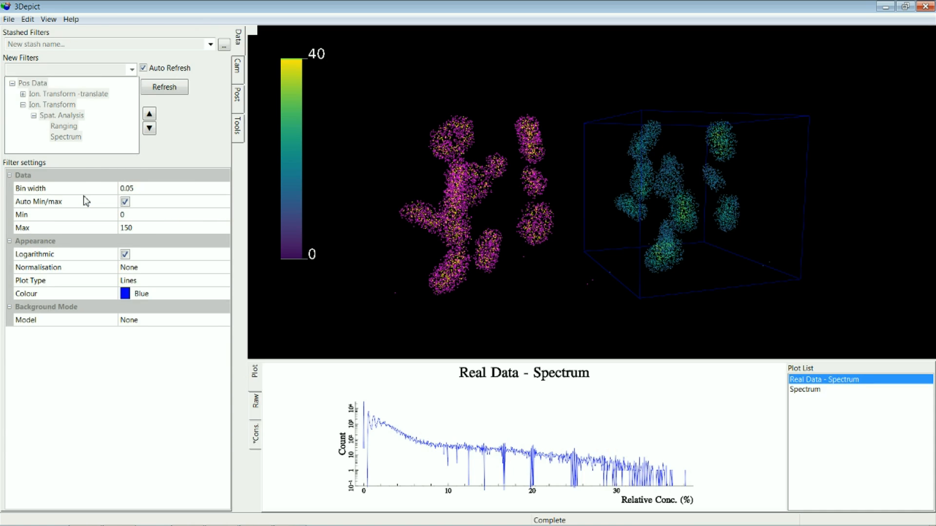
{"action": "left_click", "coordinate": [819, 390]}
{"action": "left_click", "coordinate": [817, 390]}
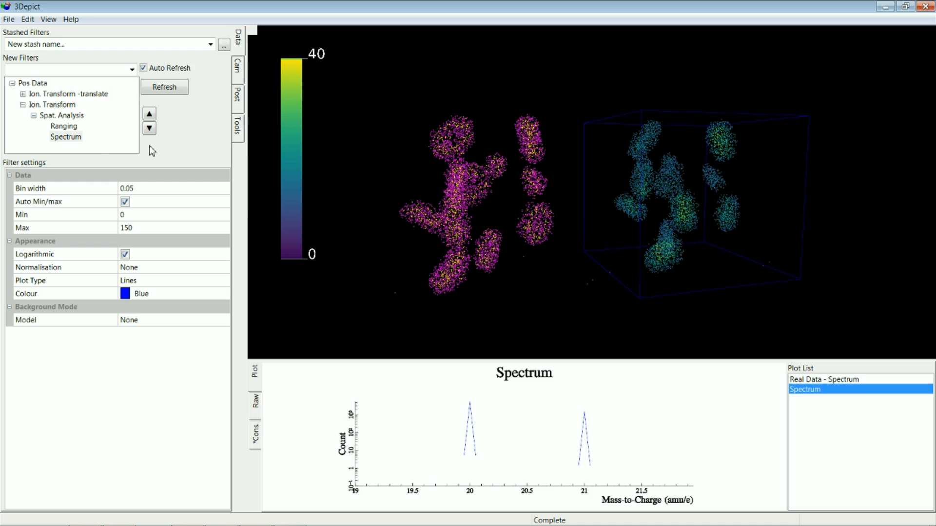
- Toggle Replace value on and back off in the Spat. Analysis filter to compare the resulting spectra
{"action": "left_click", "coordinate": [68, 138]}
{"action": "left_click", "coordinate": [71, 116]}
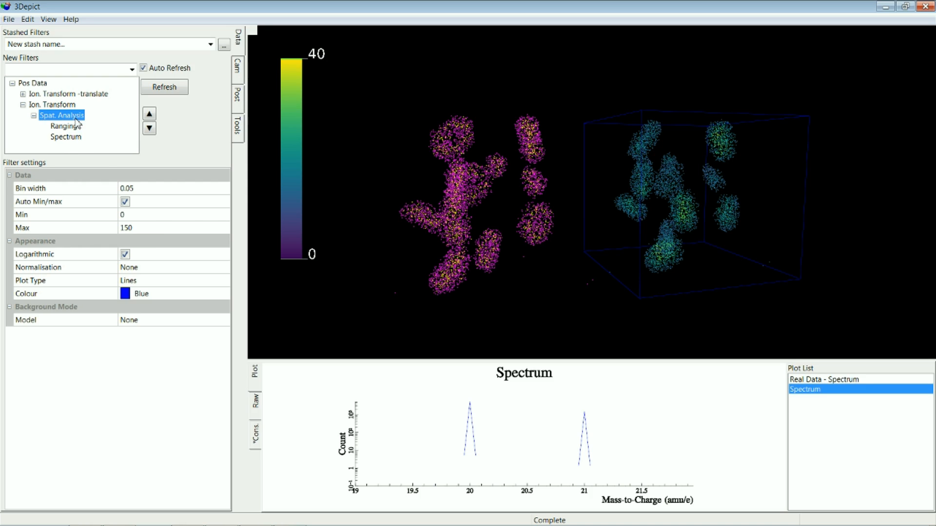
{"action": "left_click", "coordinate": [126, 254]}
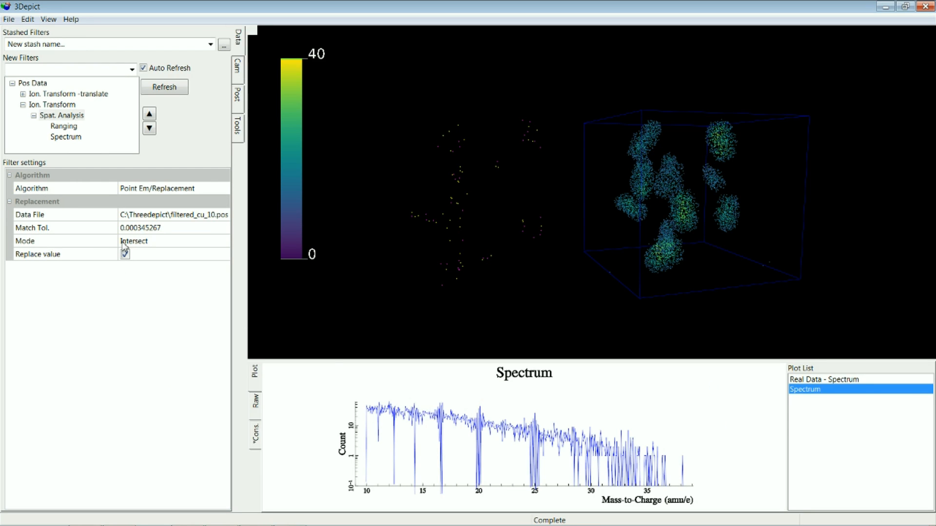
{"action": "left_click", "coordinate": [125, 254]}
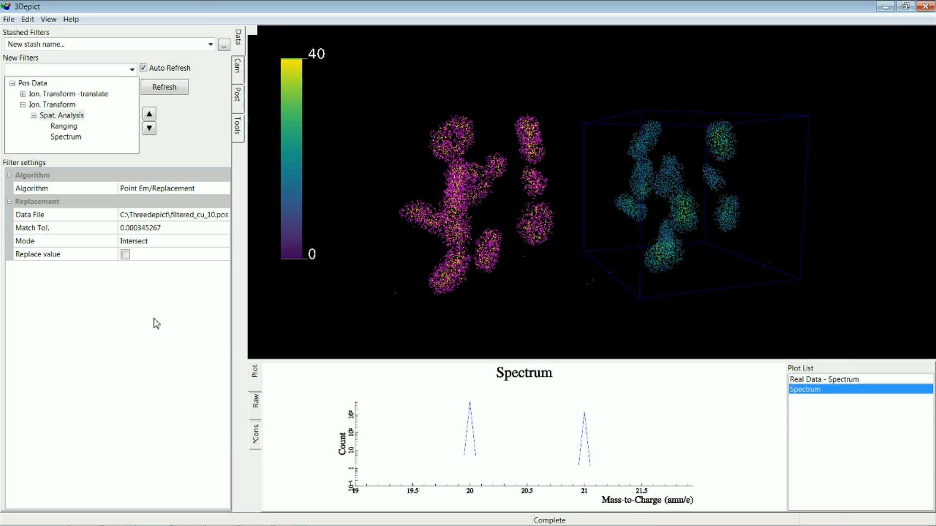
- Hide the Fe ions in the Ranging filter and show them again to inspect the Cu ions in the clusters
{"action": "left_click_drag", "start_coordinate": [660, 295], "coordinate": [692, 294]}
{"action": "left_click", "coordinate": [63, 126]}
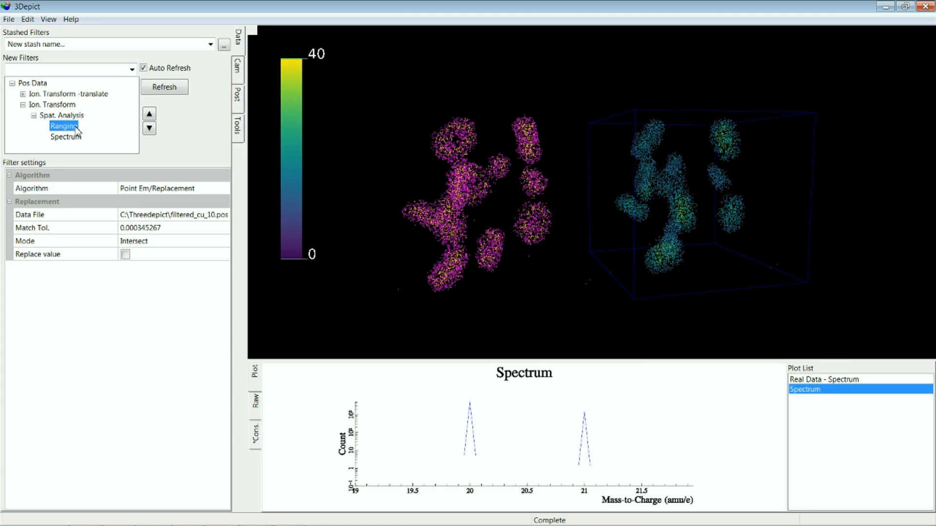
{"action": "left_click", "coordinate": [126, 280]}
{"action": "left_click", "coordinate": [125, 281]}
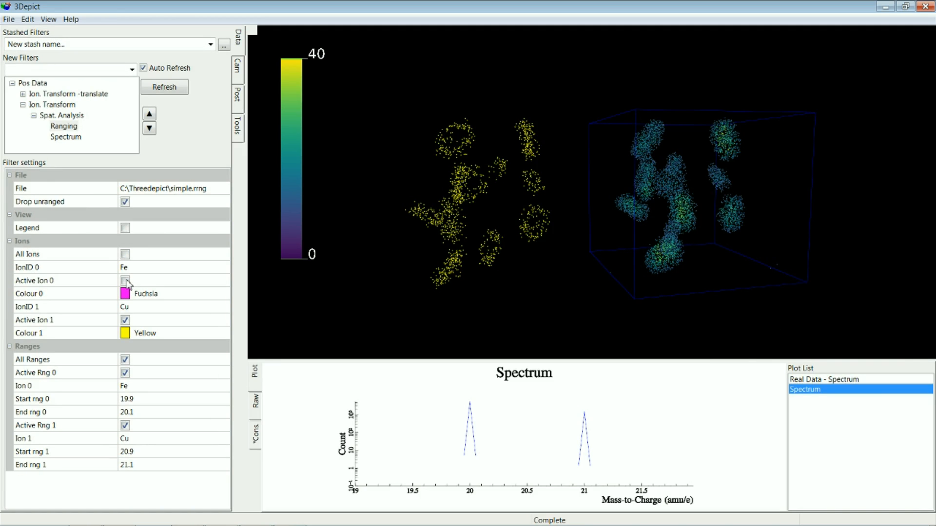
{"action": "left_click_drag", "start_coordinate": [294, 266], "coordinate": [265, 177]}
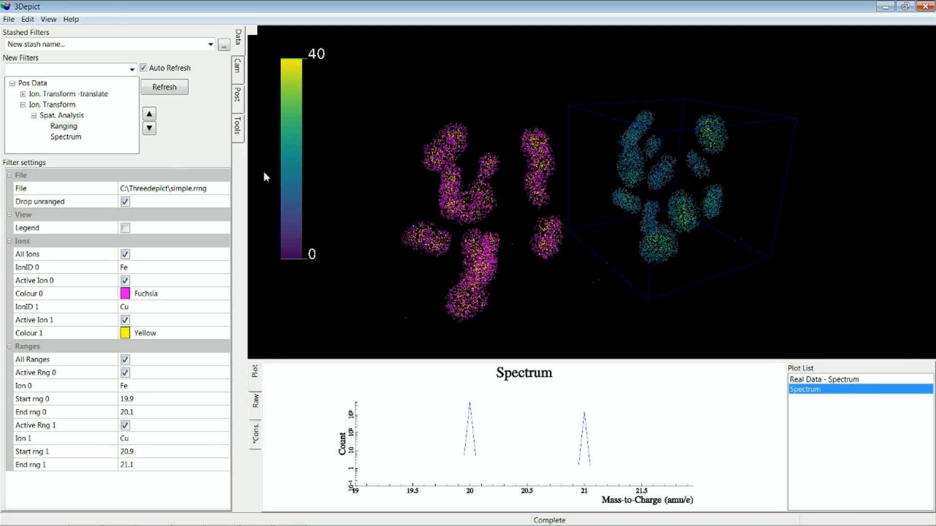
- Start an ion export of selected data and add both ion sets of the Ranging filter under Spat. Analysis to the selection
{"action": "left_click", "coordinate": [9, 19]}
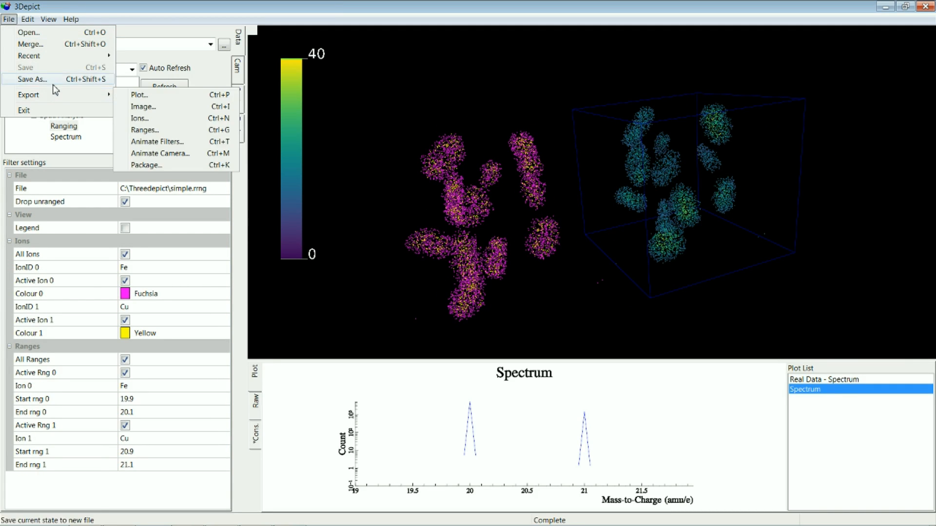
{"action": "mouse_move", "coordinate": [75, 95]}
{"action": "left_click", "coordinate": [156, 119]}
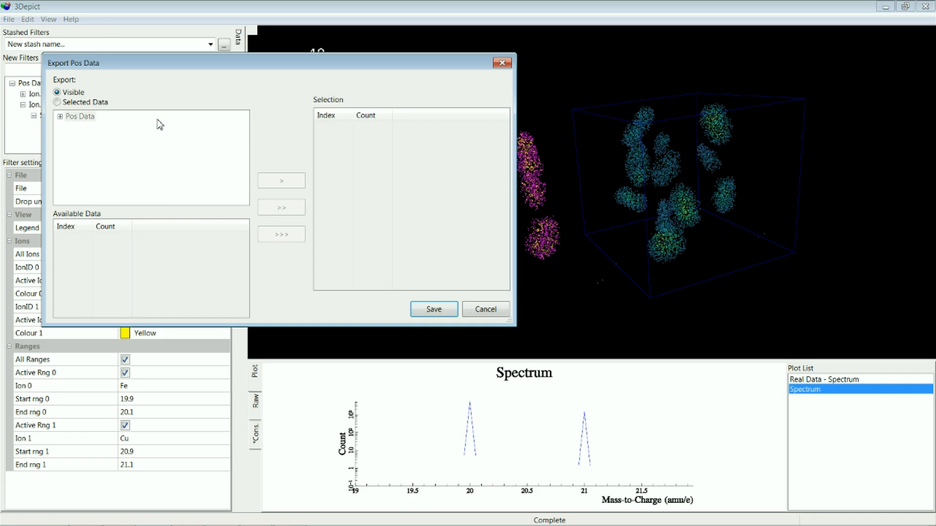
{"action": "left_click", "coordinate": [64, 100]}
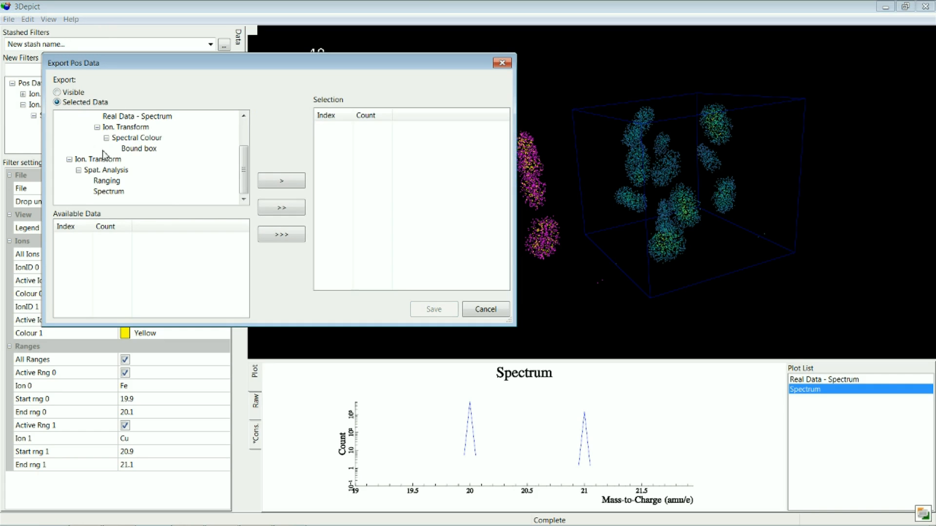
{"action": "left_click", "coordinate": [114, 172]}
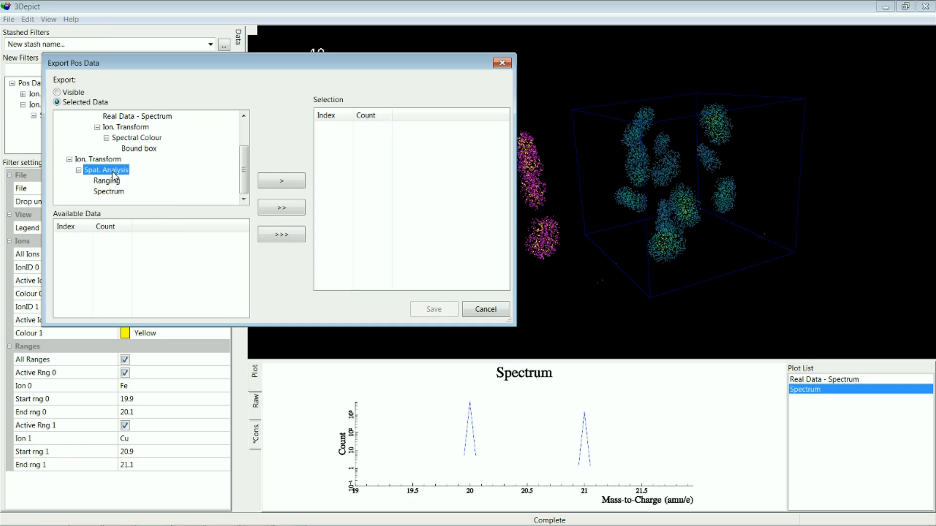
{"action": "left_click", "coordinate": [112, 180]}
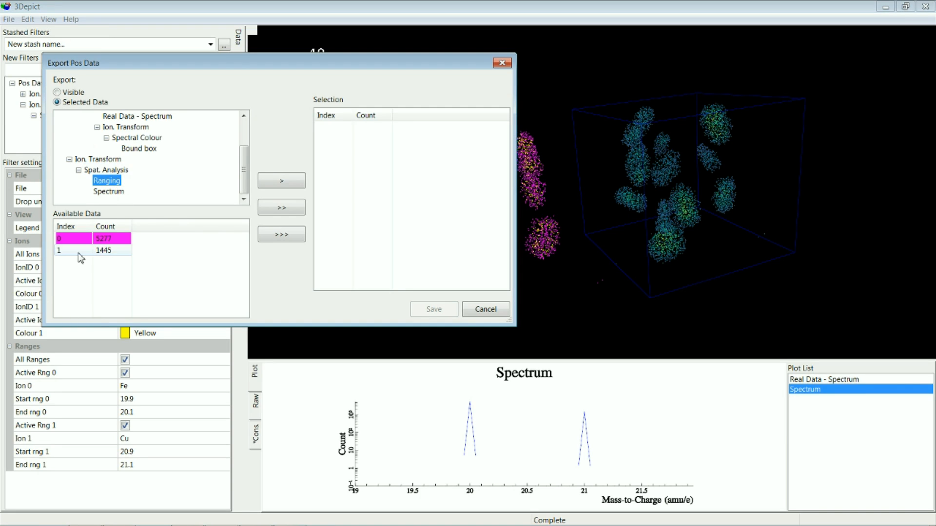
{"action": "left_click", "coordinate": [294, 213]}
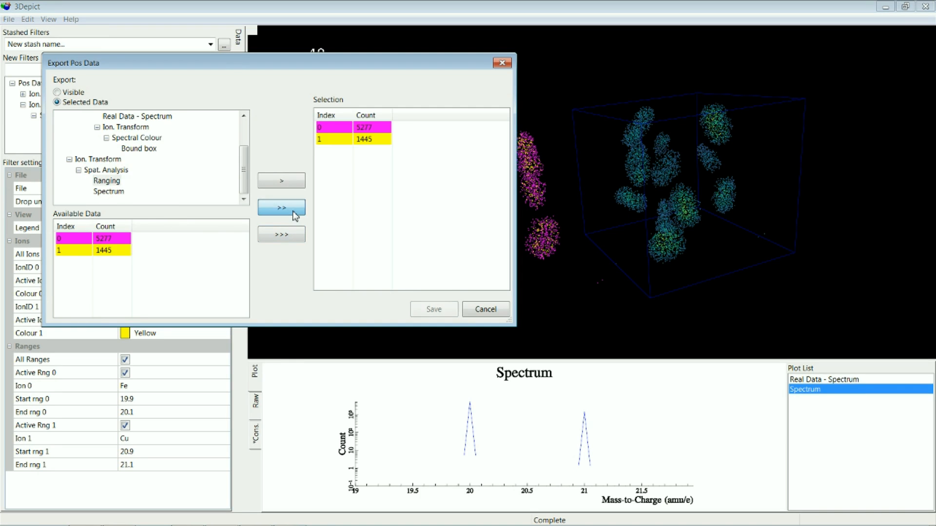
- Save the selected ions as filtered_cu_10_mz.pos in the Threedepict folder
{"action": "left_click", "coordinate": [434, 309]}
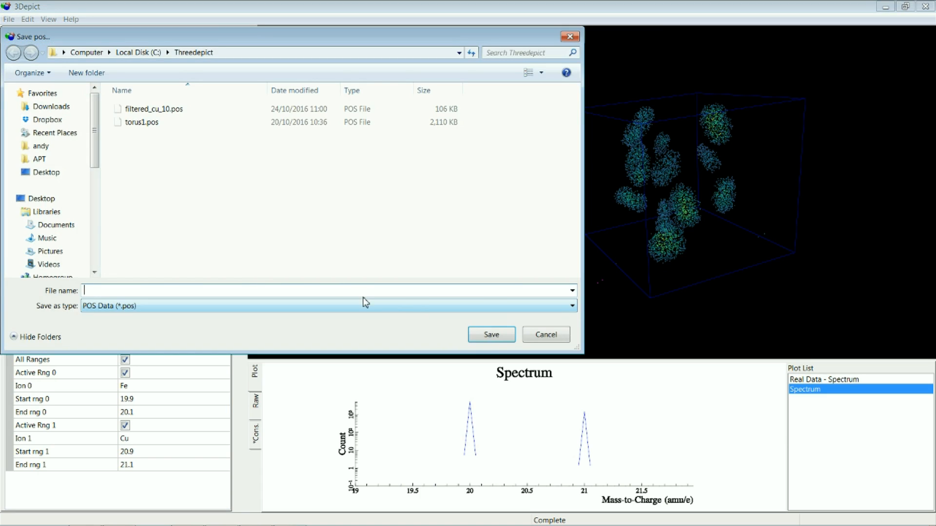
{"action": "left_click", "coordinate": [161, 109]}
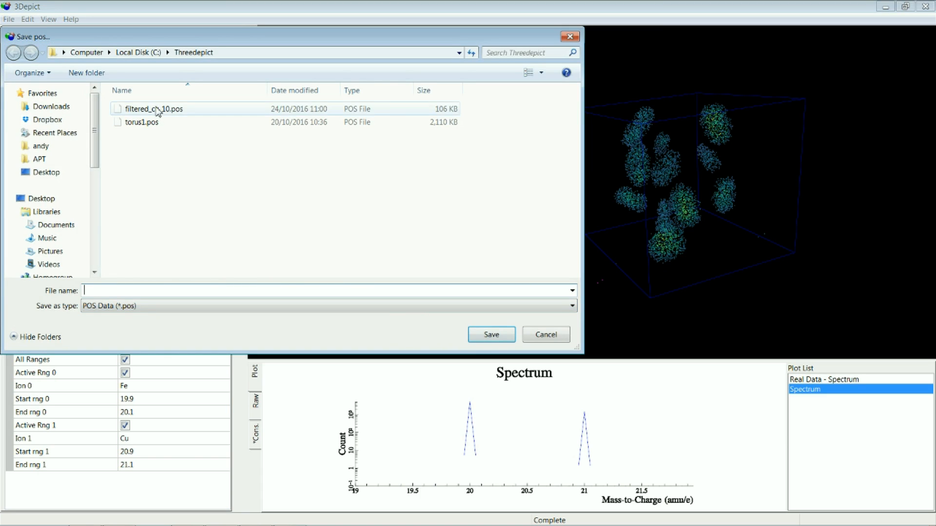
{"action": "left_click", "coordinate": [134, 291]}
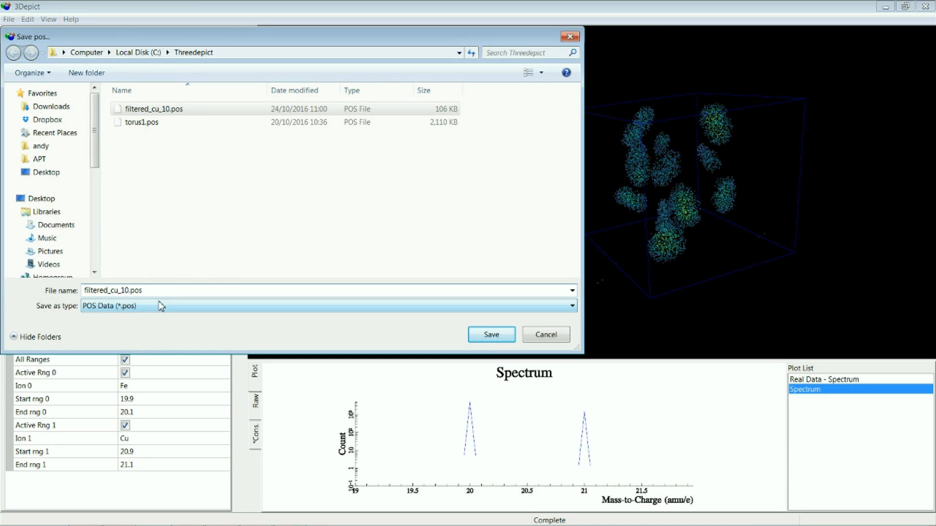
{"action": "type", "text": "_"}
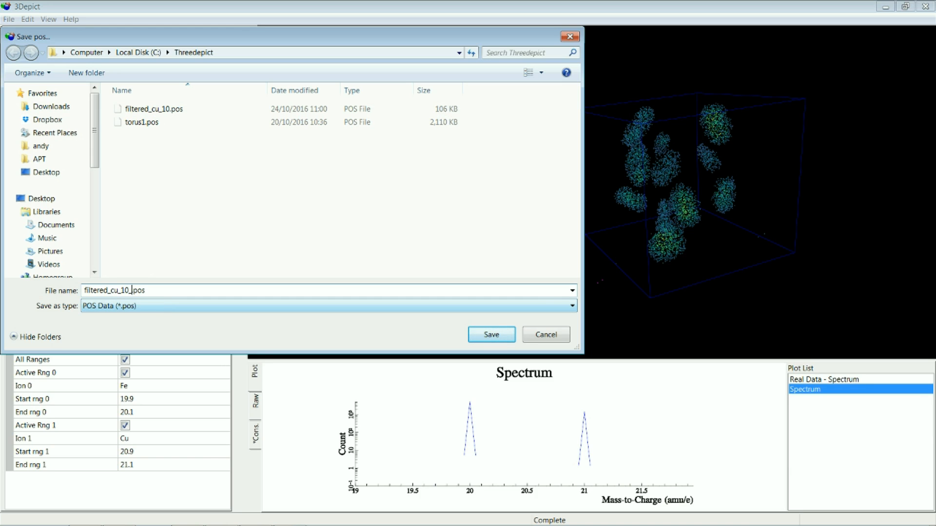
{"action": "type", "text": "mz"}
{"action": "left_click", "coordinate": [502, 335]}
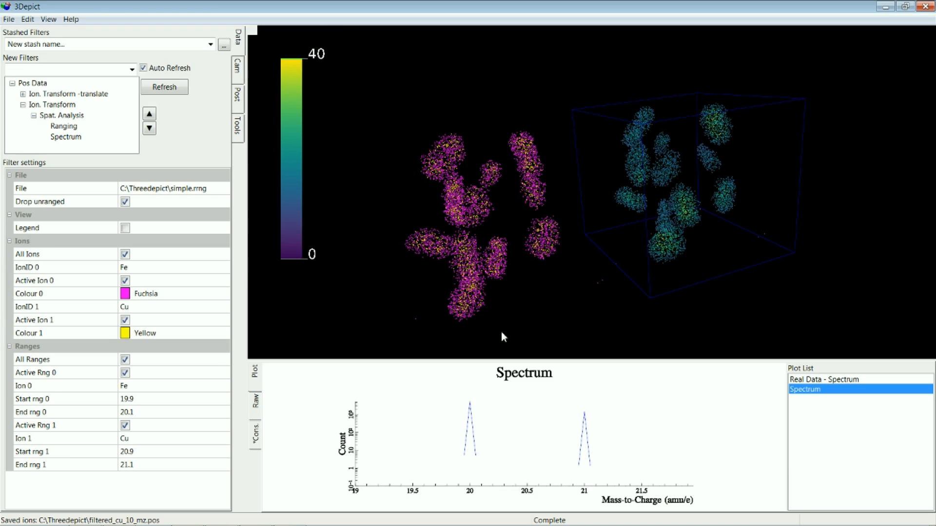